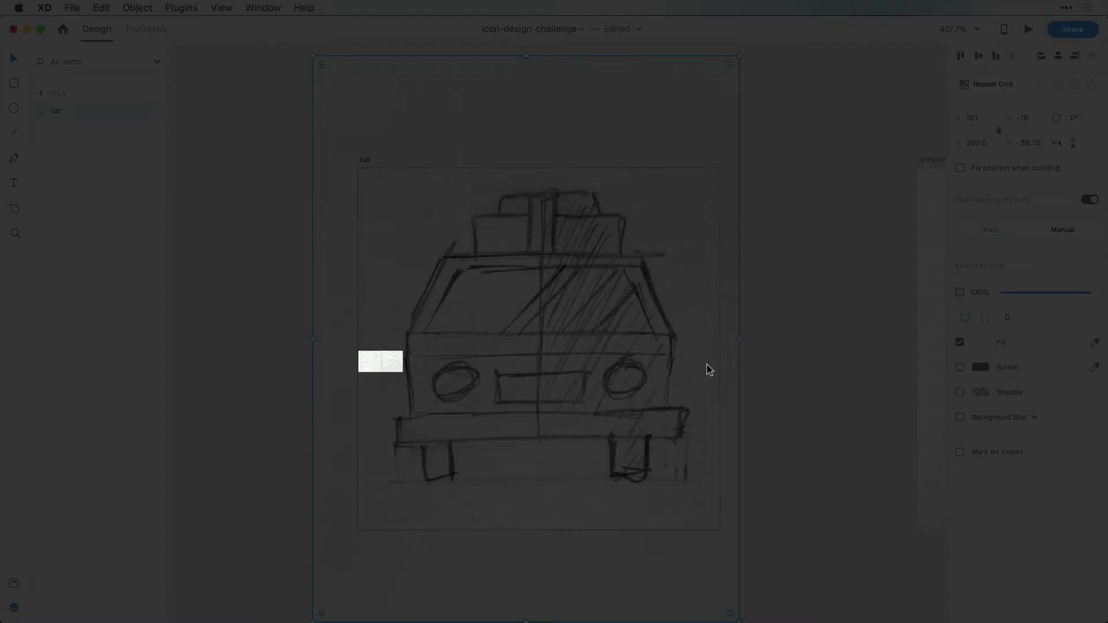
Move the car sketch image down on its artboard to Y -31.25.
left_click_drag(626, 371, 624, 374)
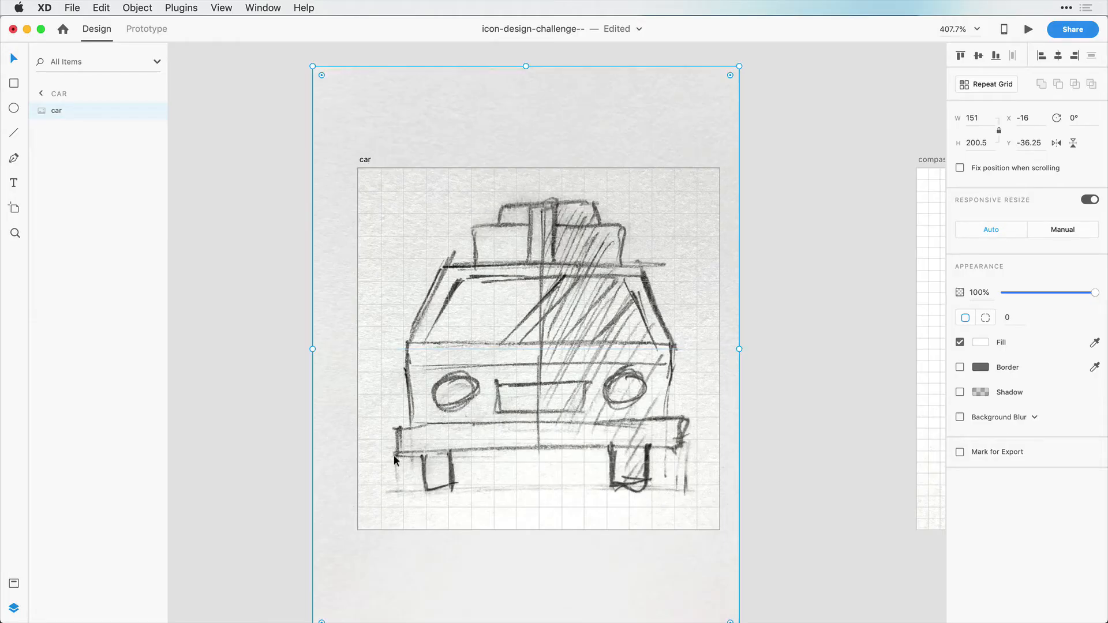
key("Down")
key("Down")
key("Down")
key("Down")
key("Down")
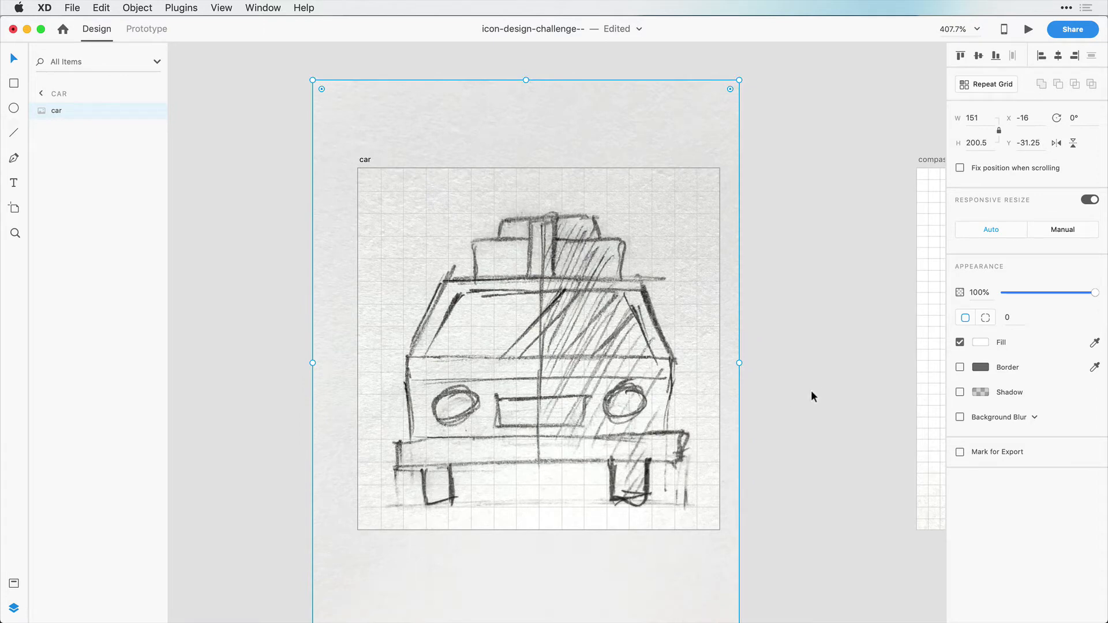
Draw a 96 by 32 rectangle over the sketched car body, with no fill and a #FF0000 border.
left_click(15, 85)
mouse_move(404, 350)
left_mouse_down()
mouse_move(491, 410)
mouse_move(673, 438)
left_mouse_up()
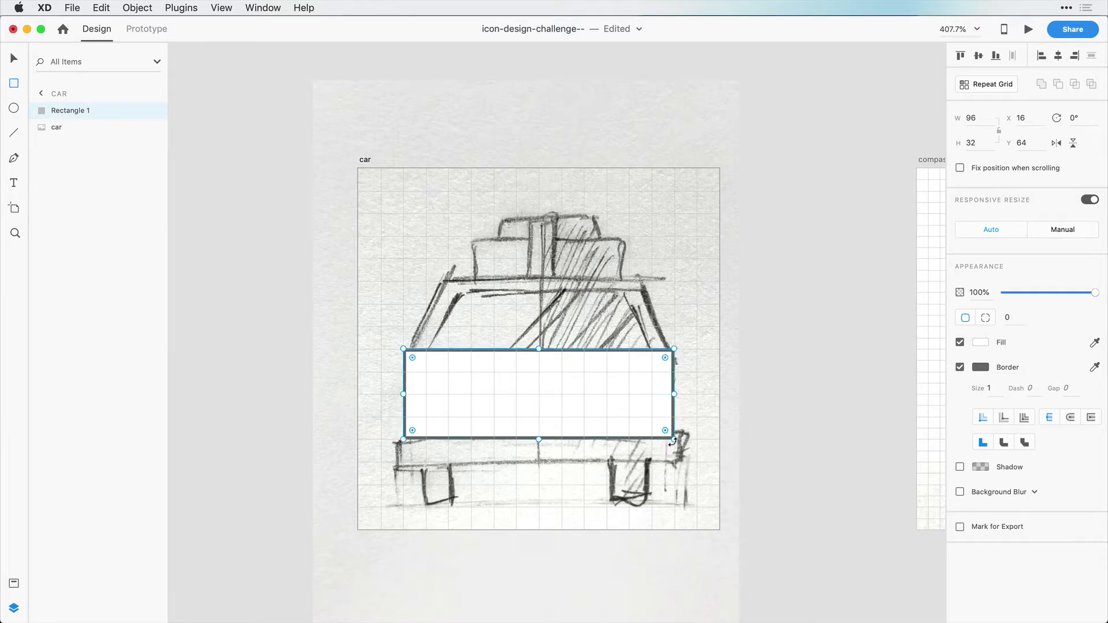
left_click(960, 342)
left_click(980, 367)
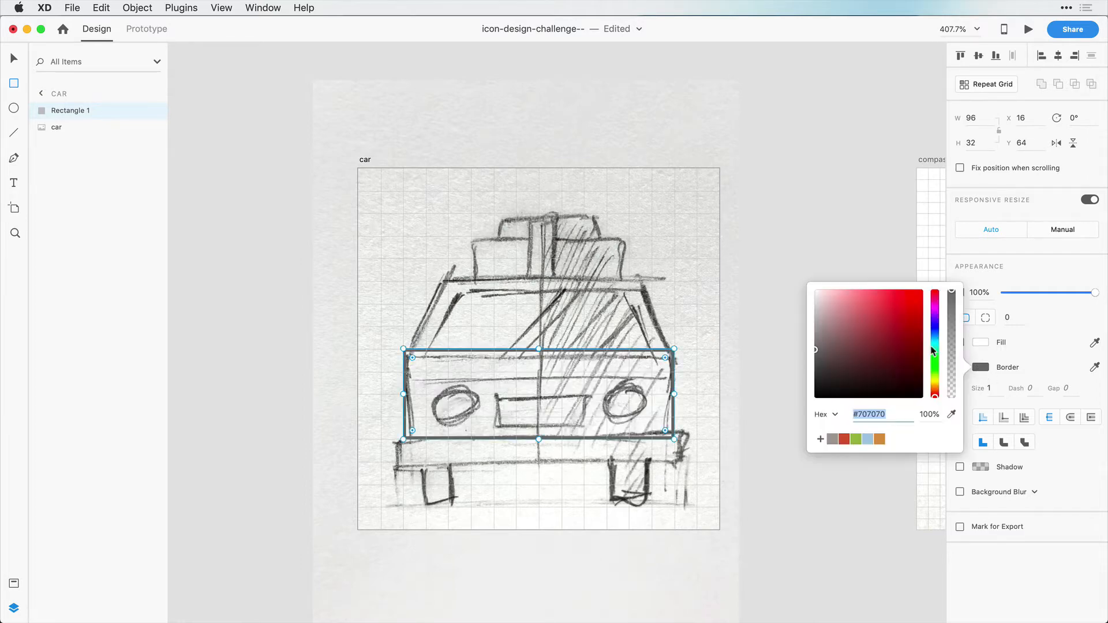
left_click_drag(916, 325, 946, 281)
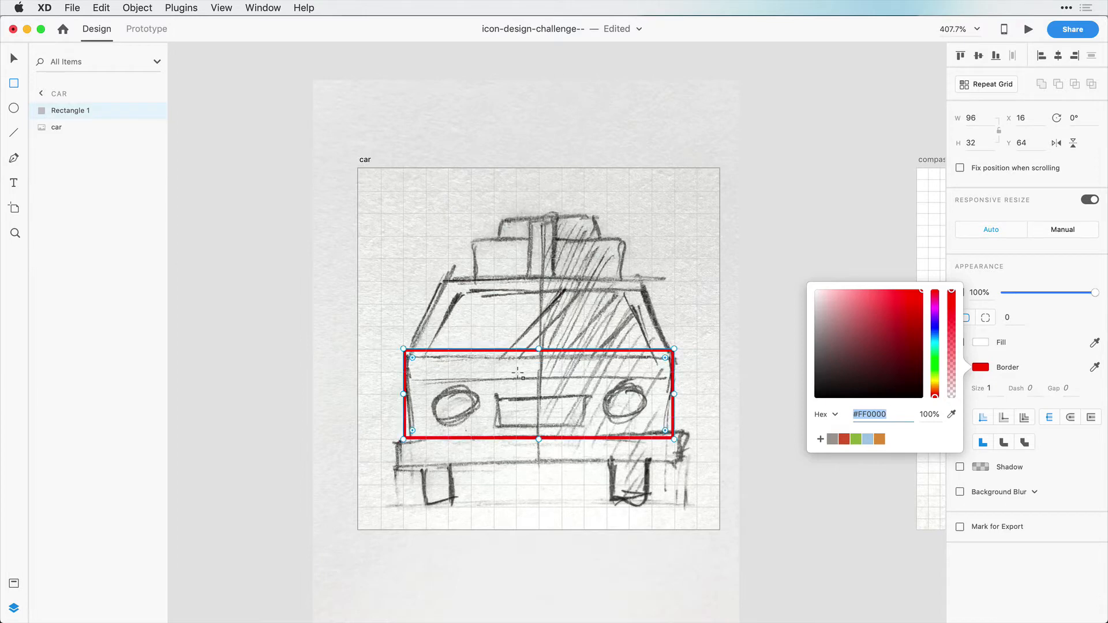
Lower the car sketch image's opacity to 26%.
left_click(56, 128)
left_click_drag(1051, 295, 1028, 295)
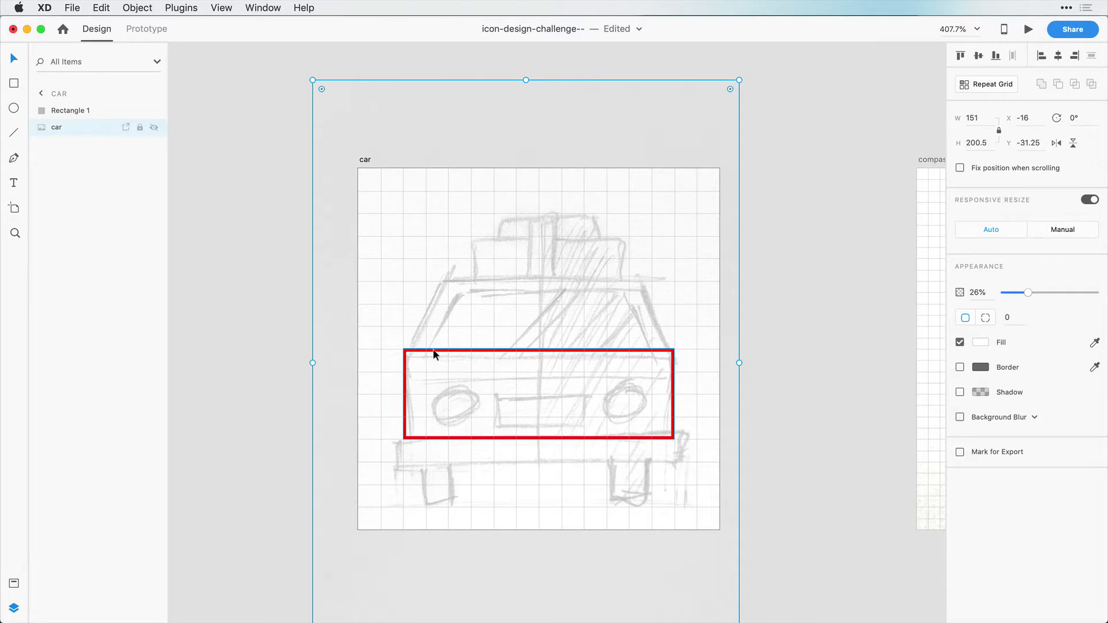
left_click(14, 83)
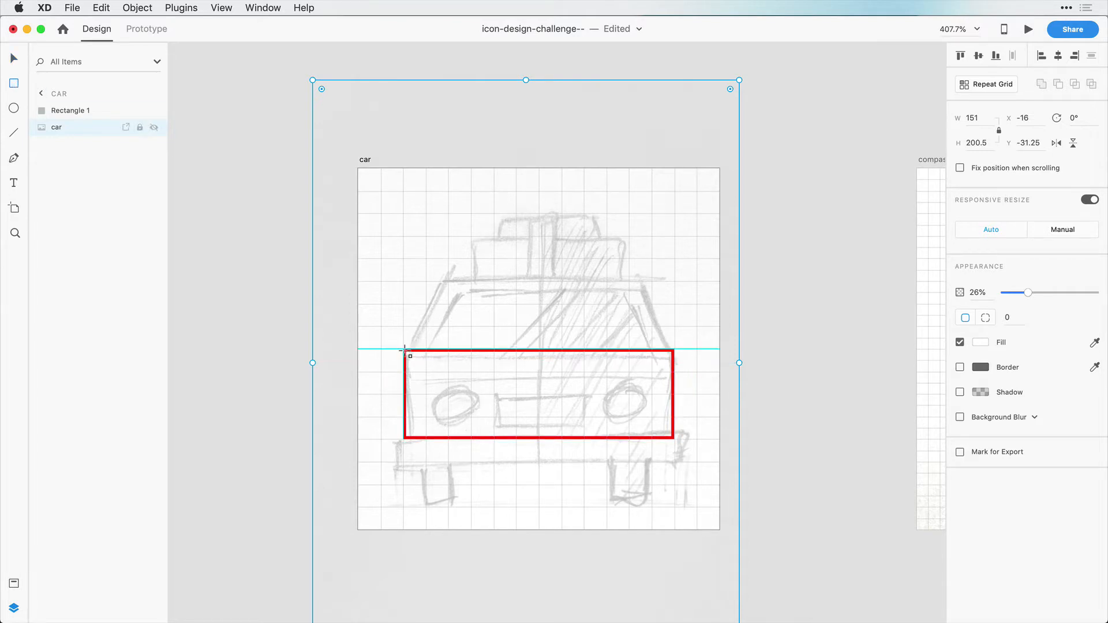
left_click_drag(404, 349, 673, 371)
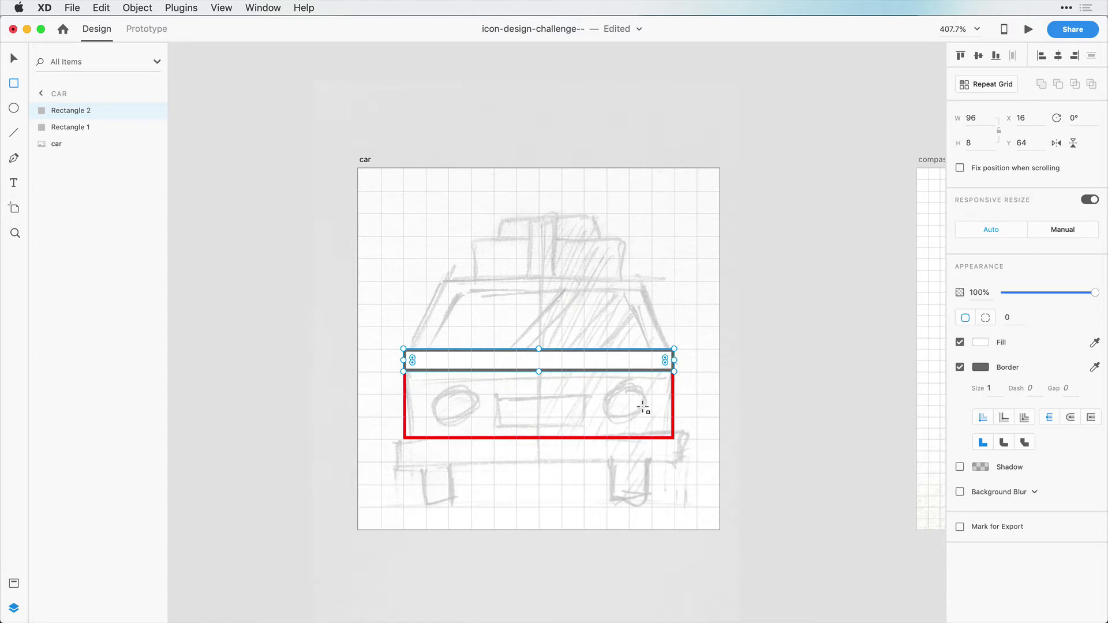
key("super+z")
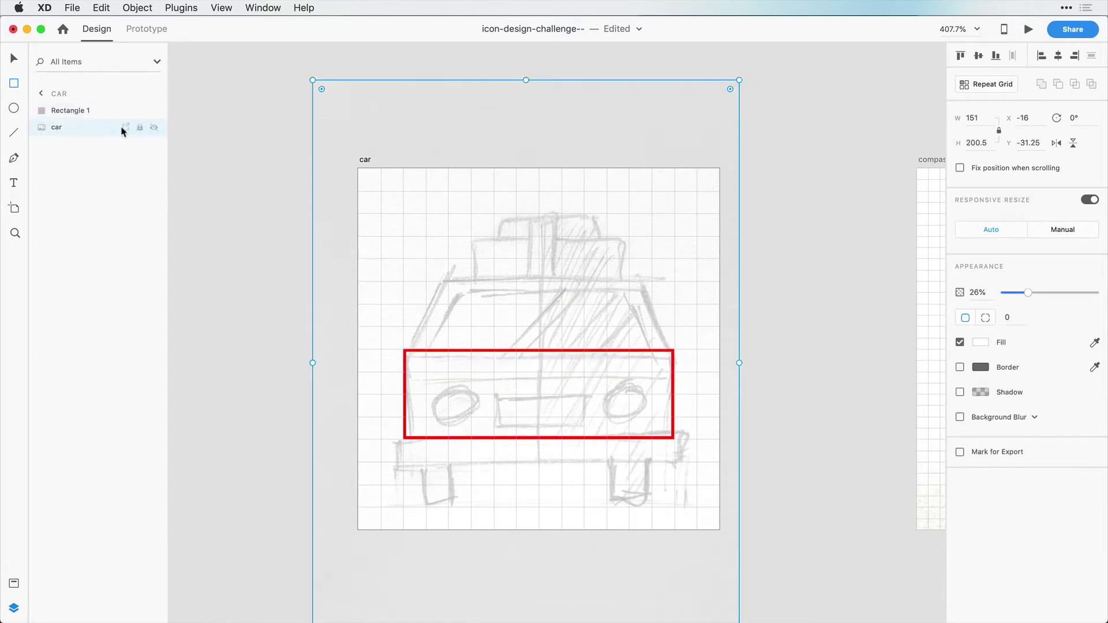
Duplicate the body rectangle as an 8-high strip along its top edge, and place a copy of that strip directly below the body.
left_click(13, 58)
left_click(476, 353)
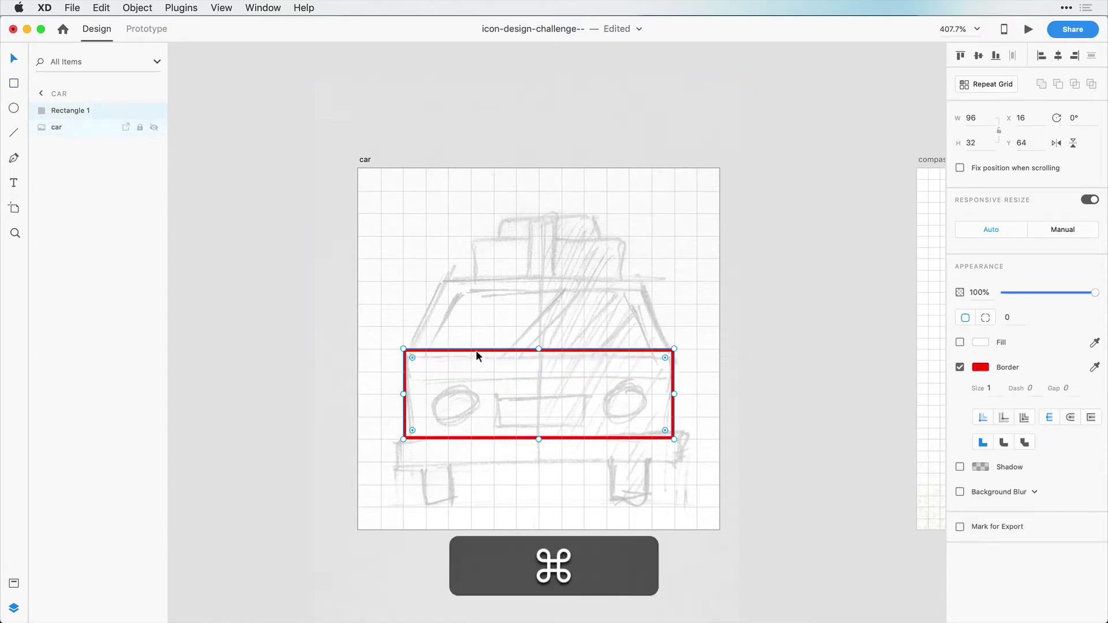
key("super+c")
key("super+v")
left_click_drag(539, 438, 507, 465)
key("super+z")
key("alt")
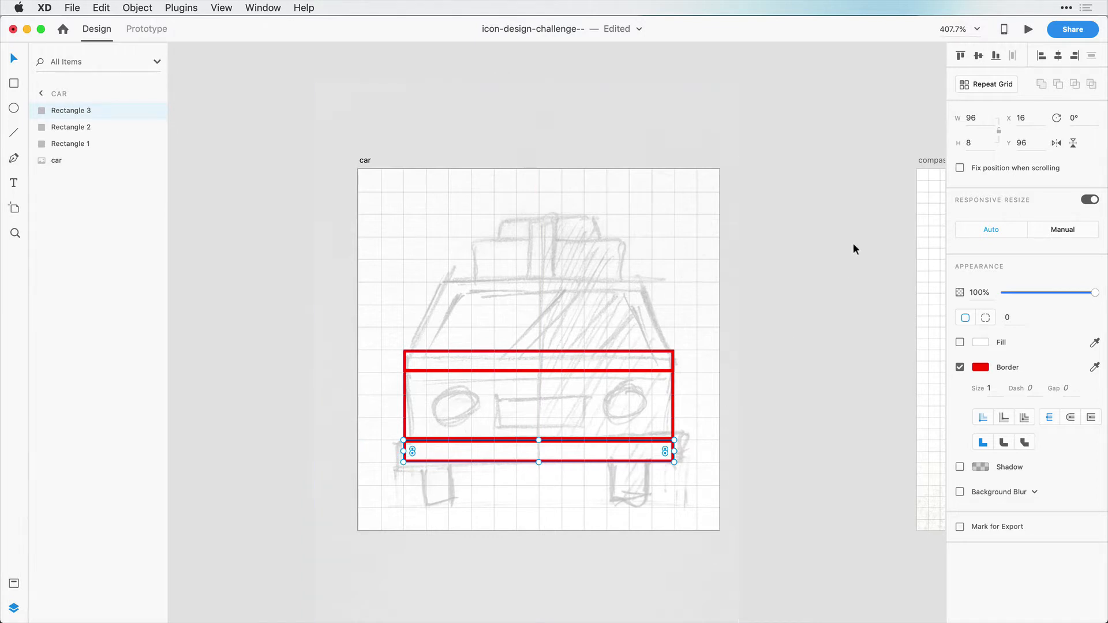
Set the bumper strip's width to 104 and center it horizontally on the artboard.
left_click(983, 120)
left_click(983, 118)
key("Return")
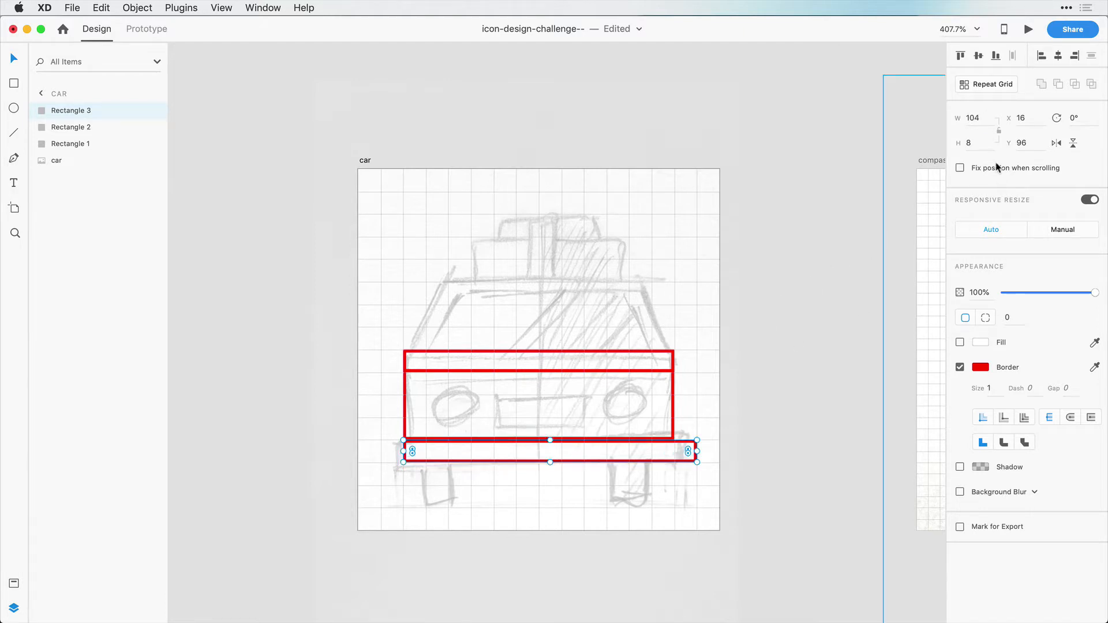
left_click(1058, 56)
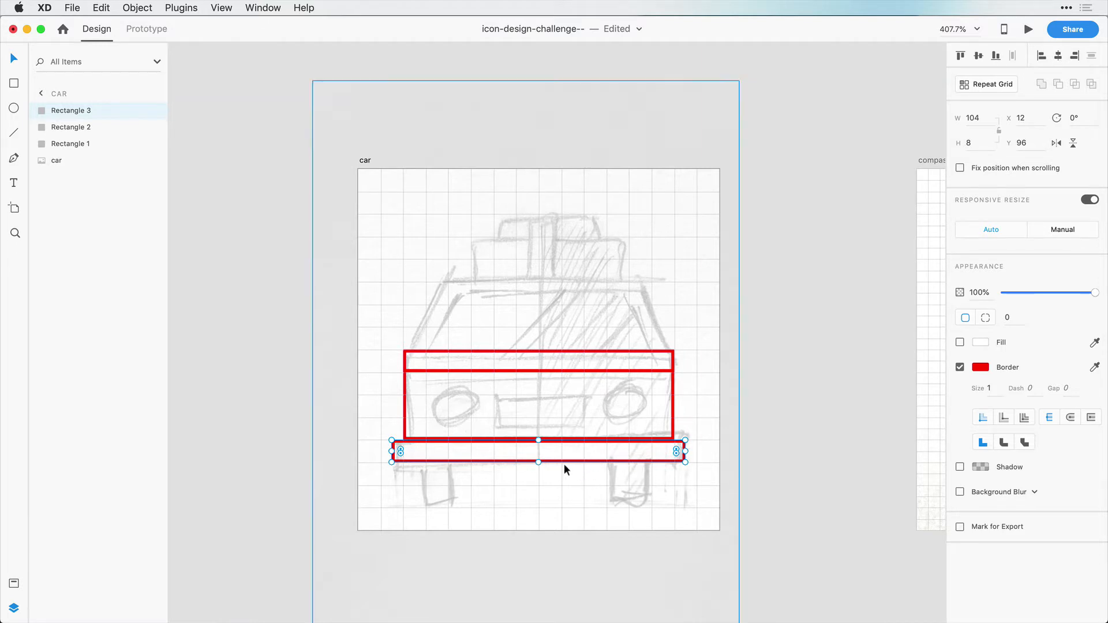
Draw a 16 by 16 square directly under the bumper for the left wheel.
left_click(15, 87)
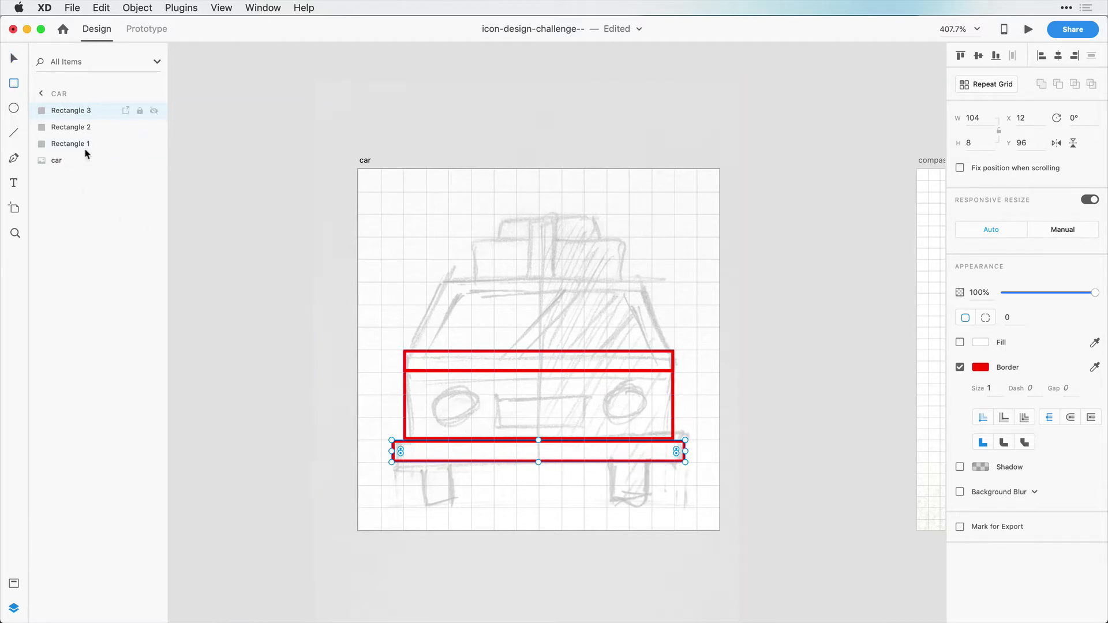
left_click_drag(426, 508, 448, 463)
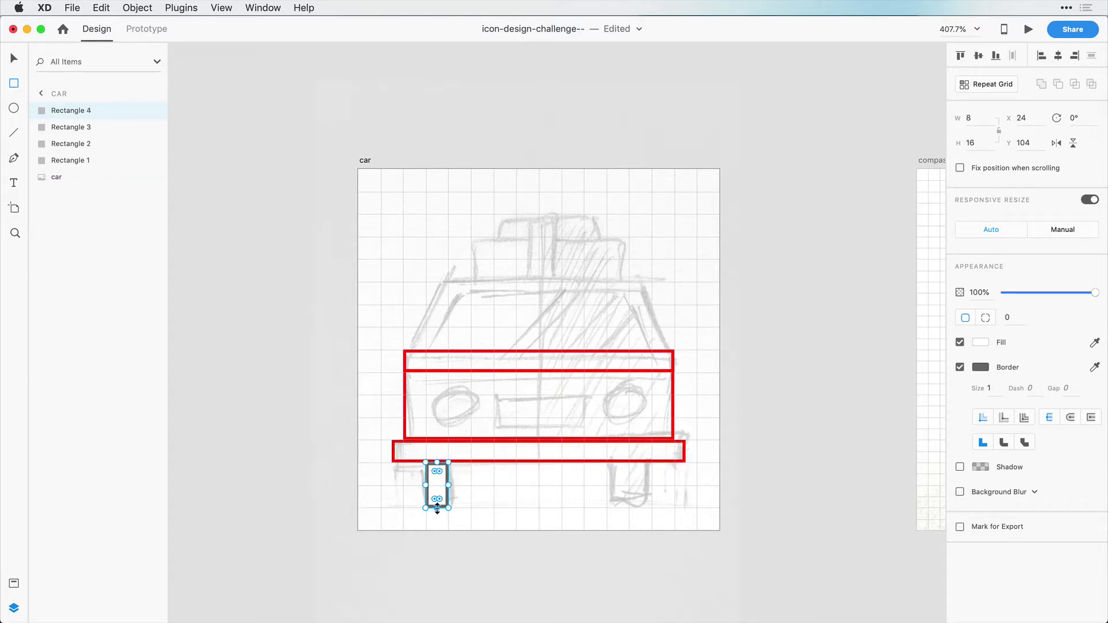
left_click_drag(437, 509, 461, 488)
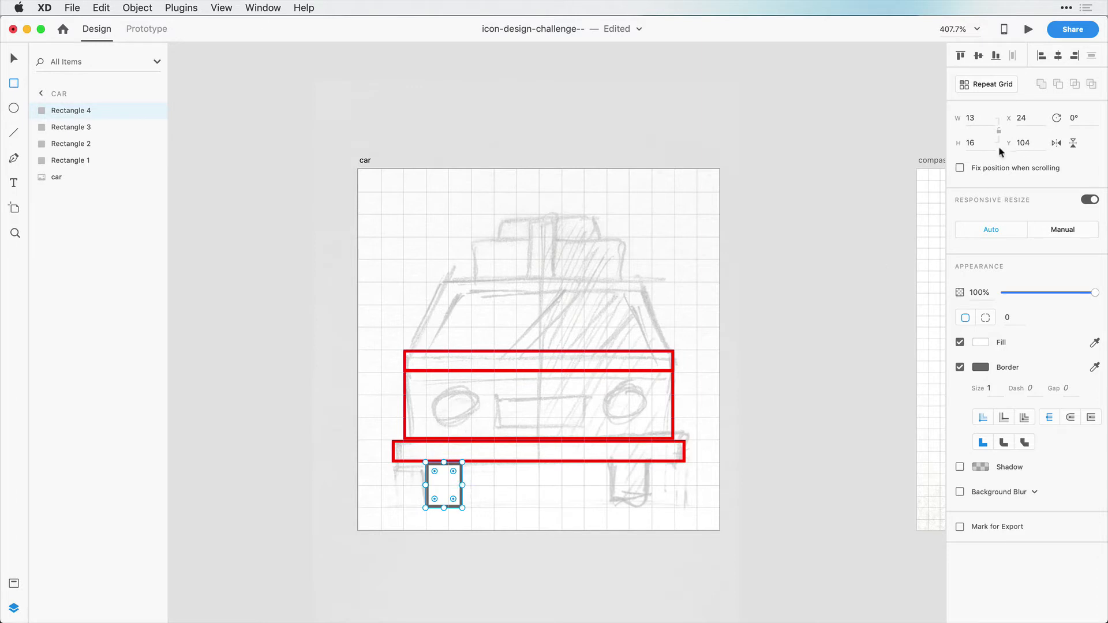
left_click(981, 118)
type("16")
key("Return")
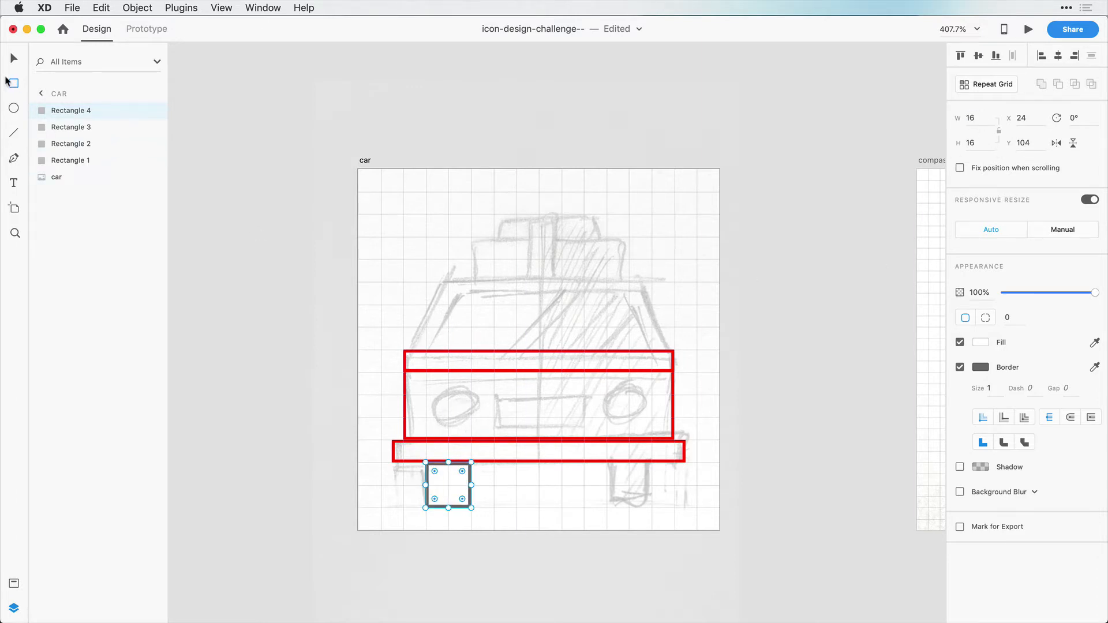
Shift the left wheel square sideways to X 20.
left_click(13, 60)
scroll(439, 480, "up", 1)
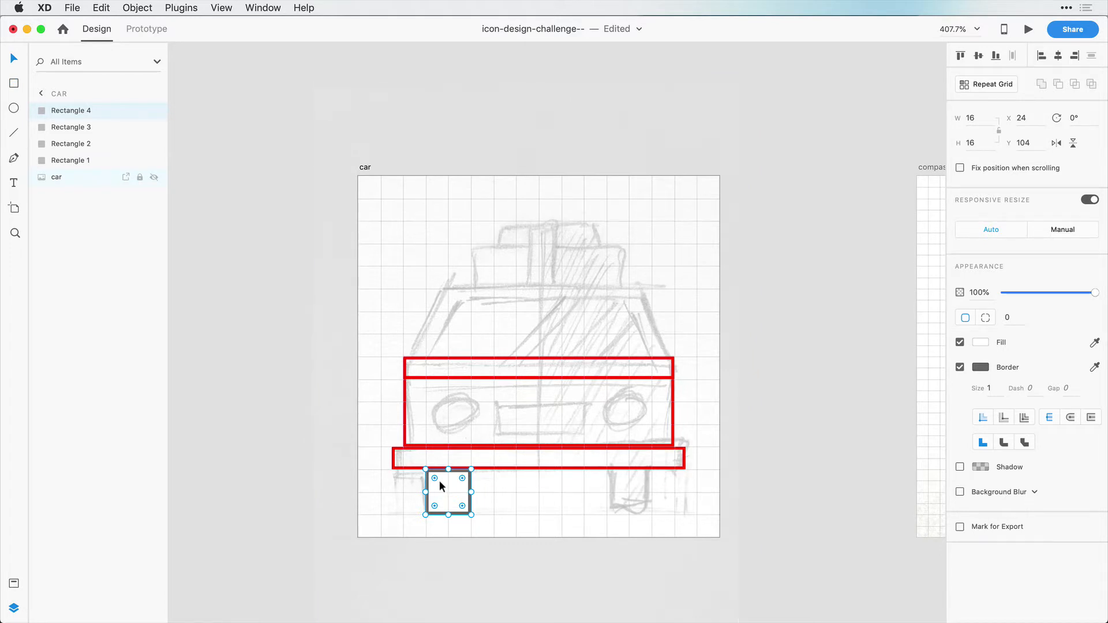
key("Left")
key("Left")
key("Left")
key("Left")
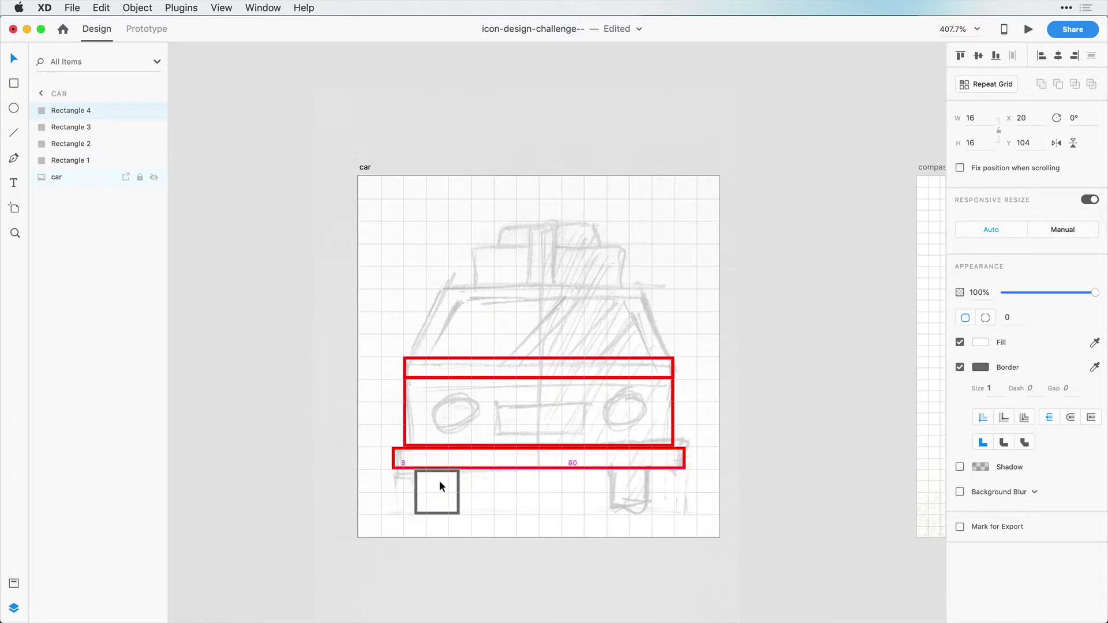
Duplicate the wheel square under the other end of the bumper, at X 92.
key("alt")
left_click_drag(438, 480, 623, 484)
key("Right")
key("Right")
key("Right")
key("Right")
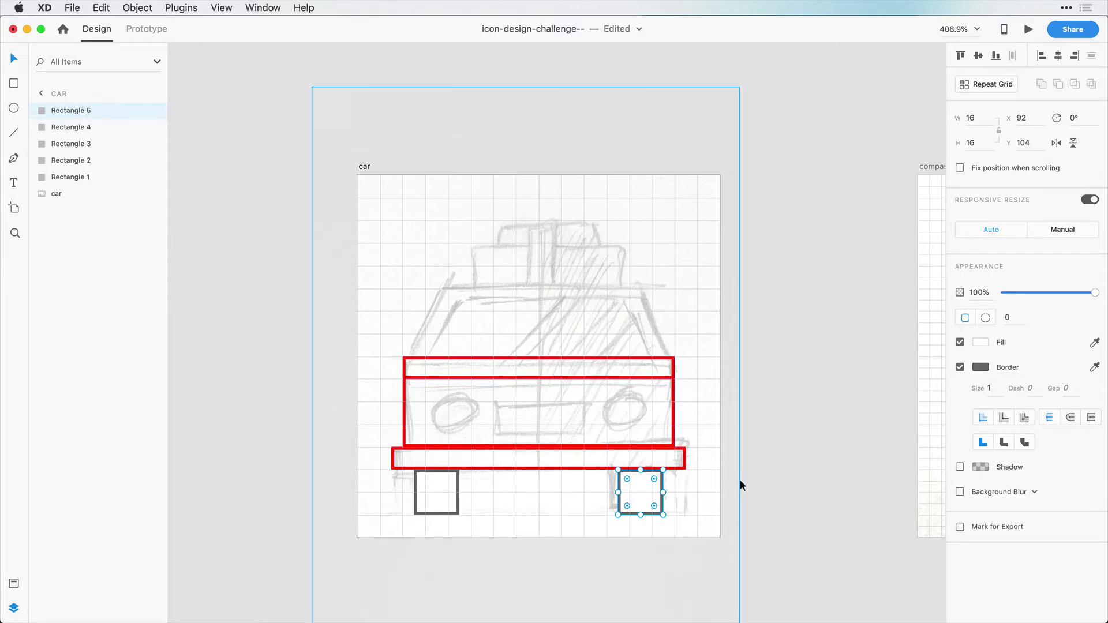
Copy the car body rectangle's appearance onto both wheel squares.
left_click(672, 429)
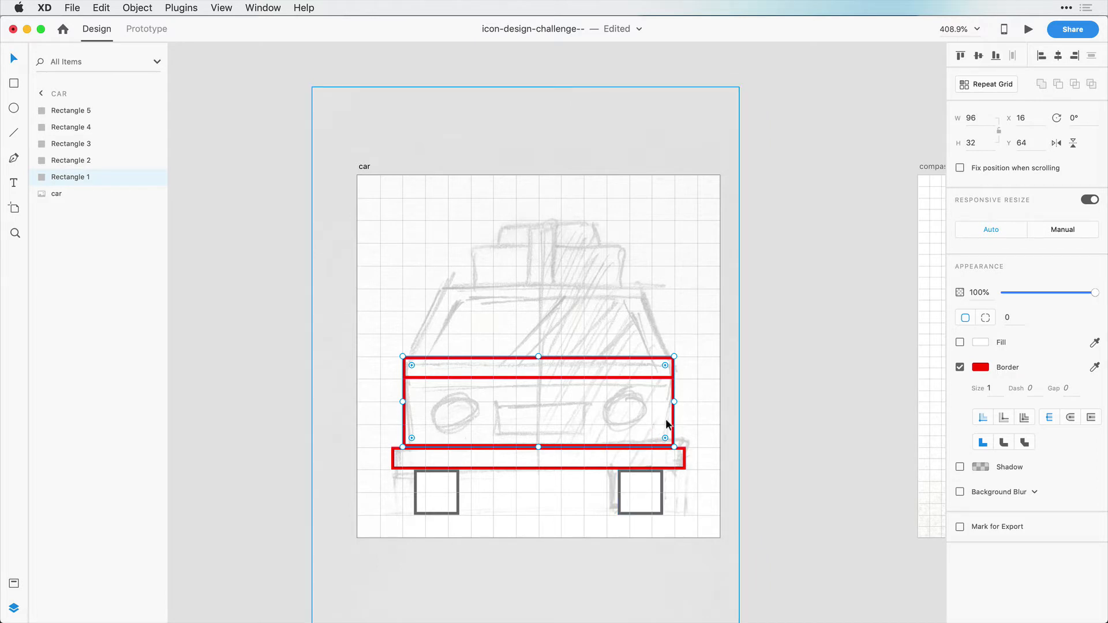
key("super+c")
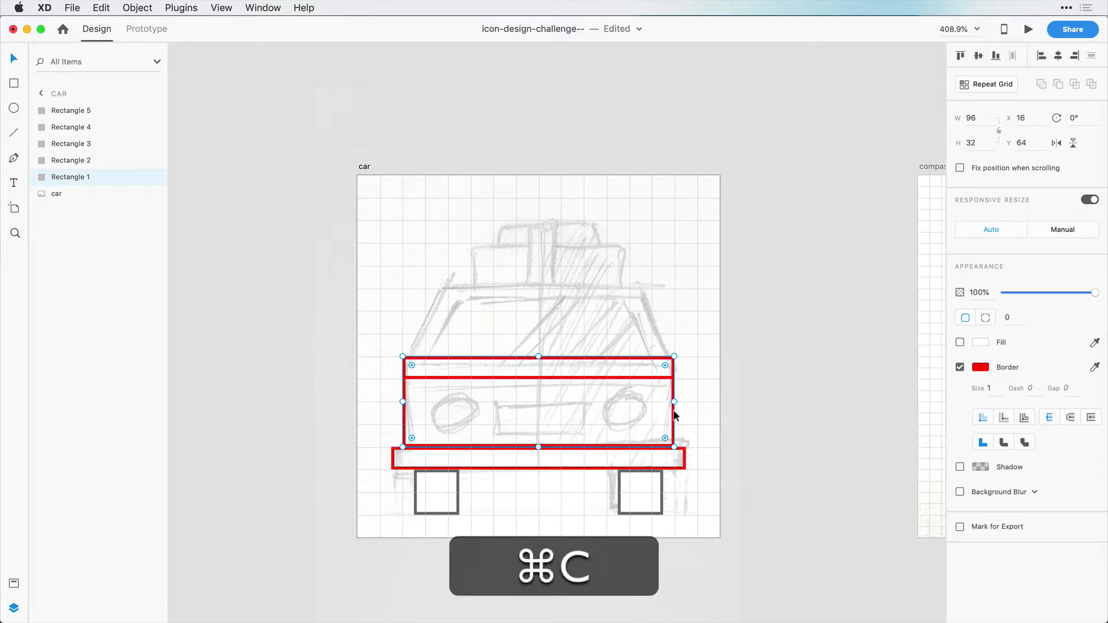
left_click(655, 490)
left_click(439, 493, "shift")
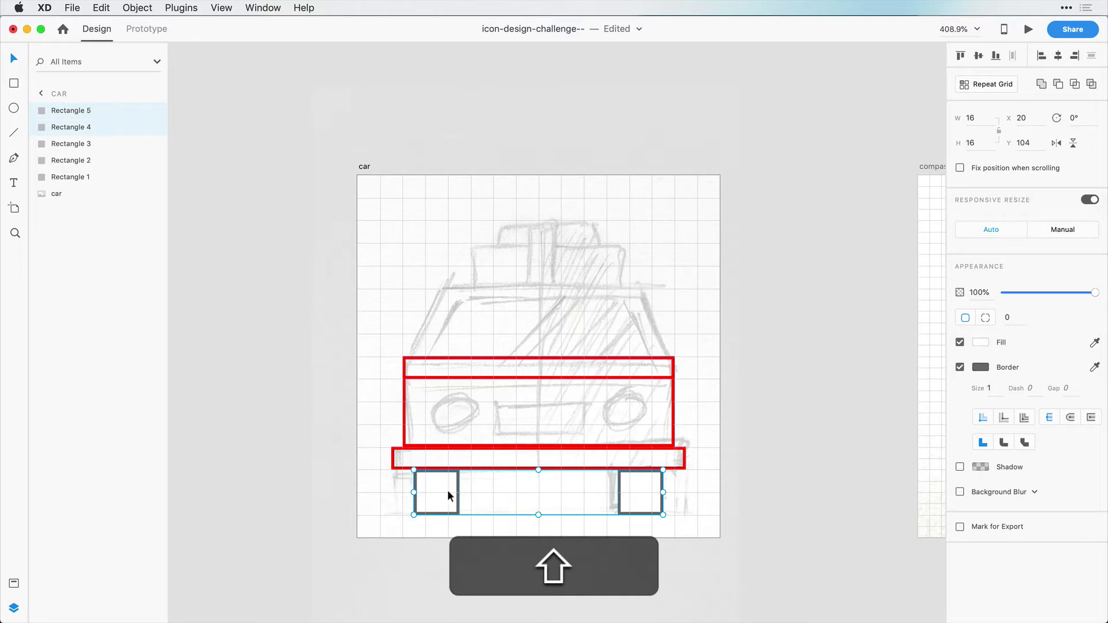
key("alt+super+v")
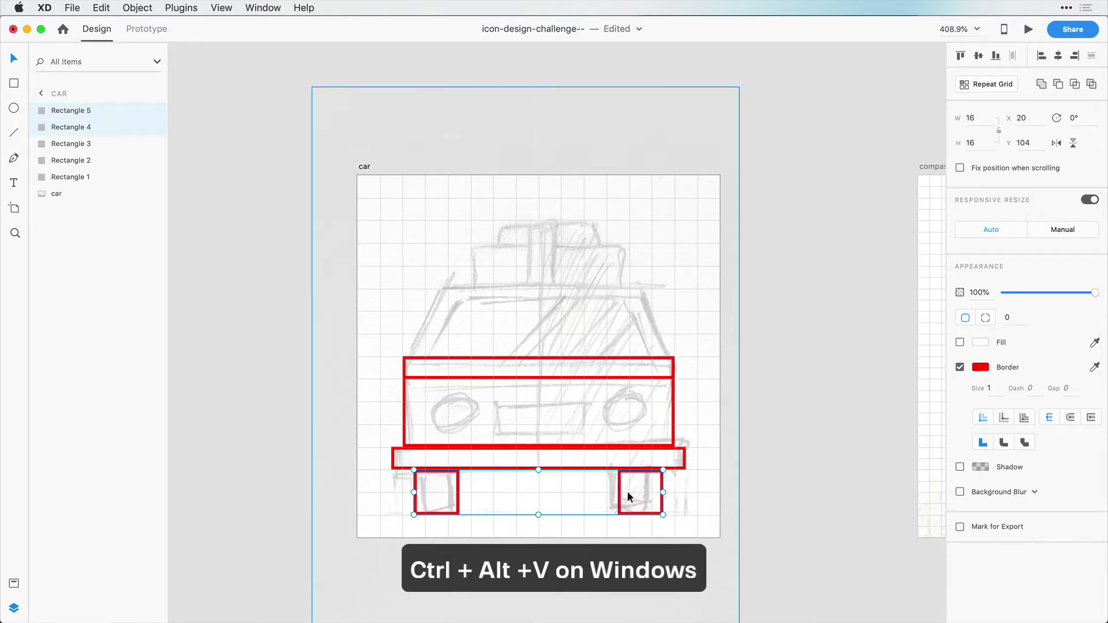
left_click(749, 479)
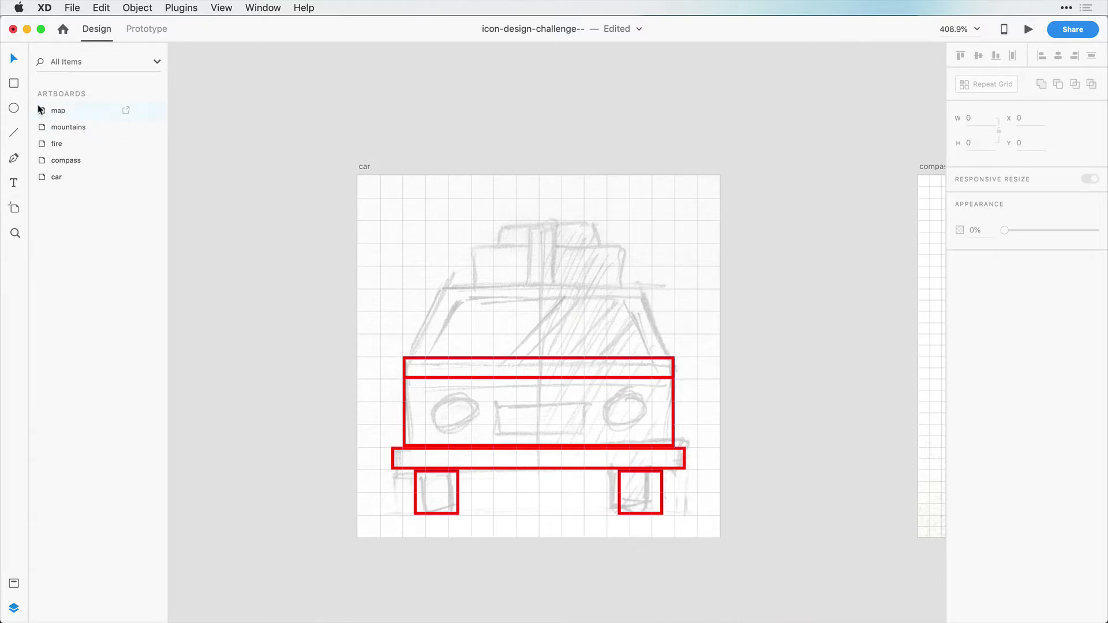
Draw a 96 by 24 rectangle on top of the body and move its upper corners inward to X 24 and X 104.
left_click(15, 86)
left_click_drag(403, 355, 673, 289)
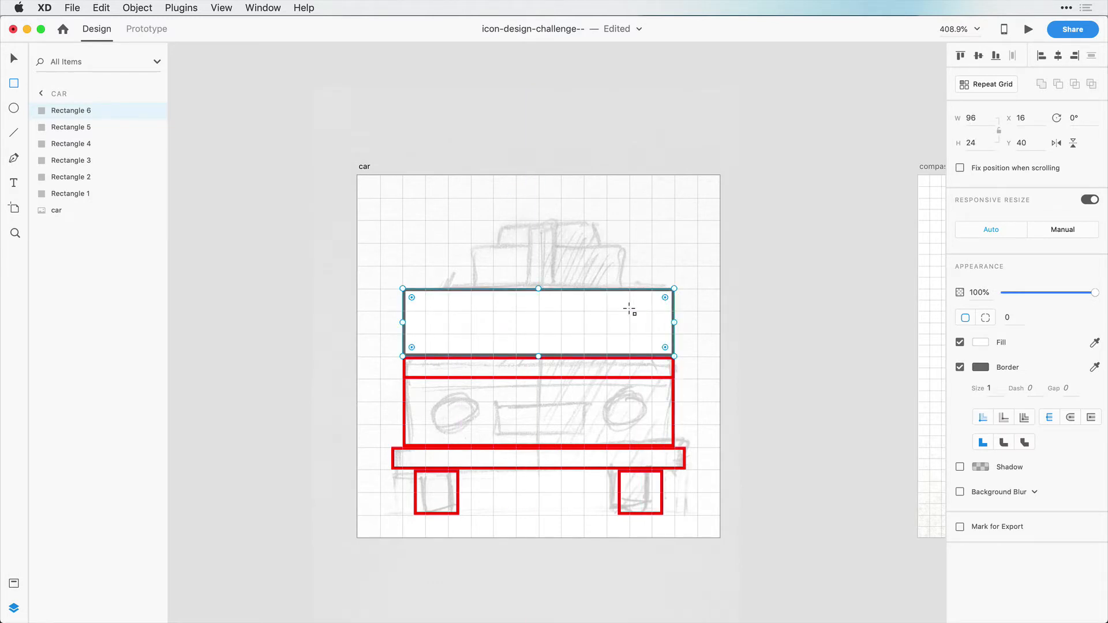
left_click(14, 58)
double_click(435, 304)
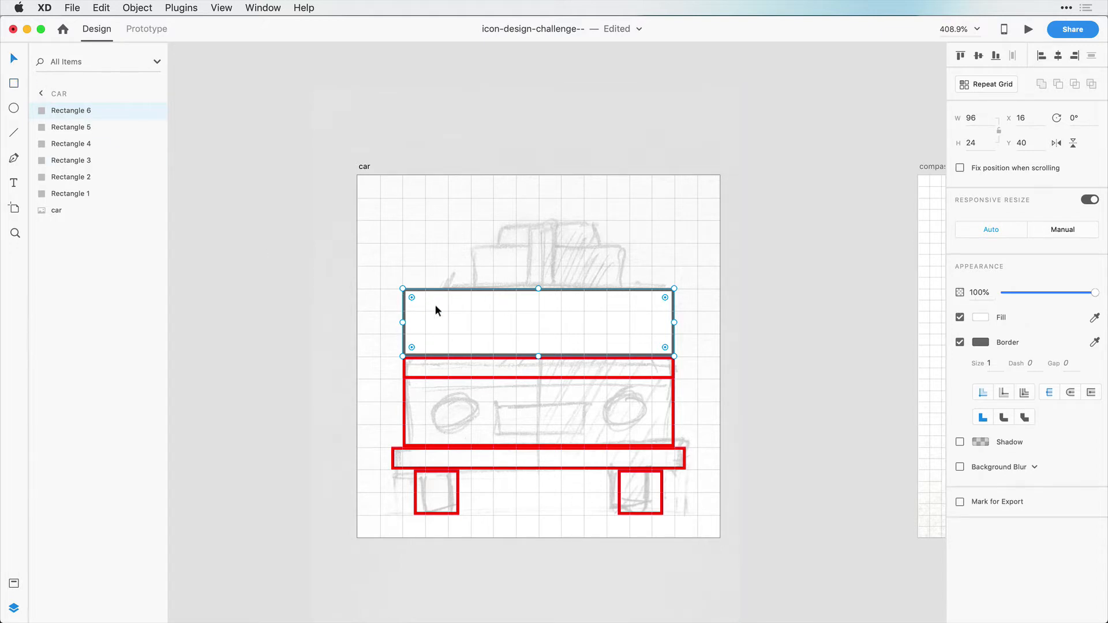
left_click(402, 289)
left_click_drag(402, 288, 424, 288)
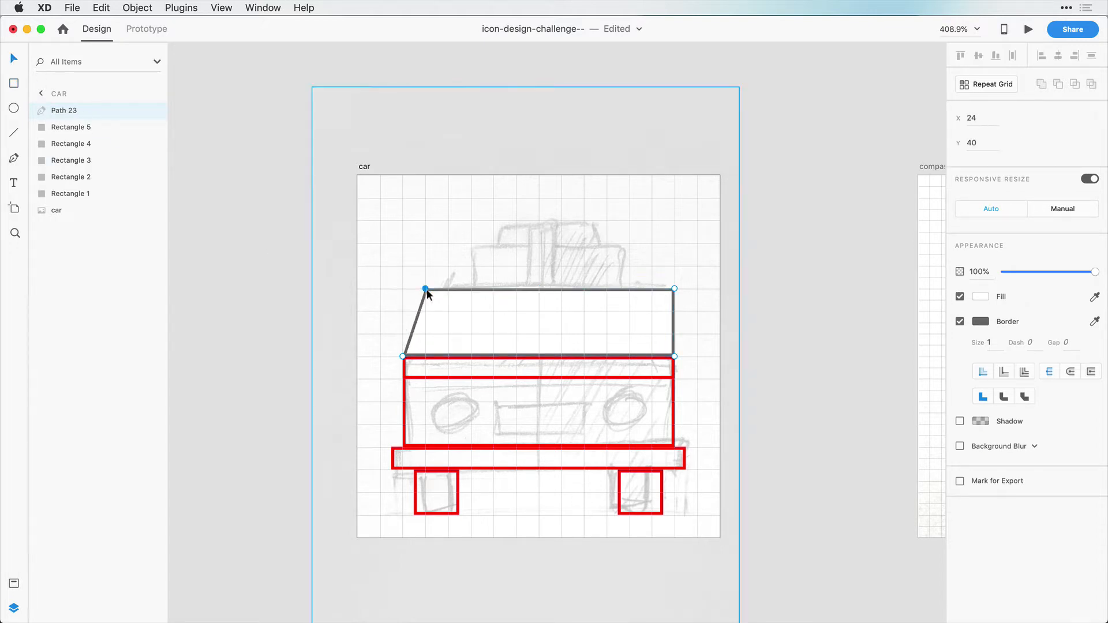
left_click_drag(674, 289, 651, 288)
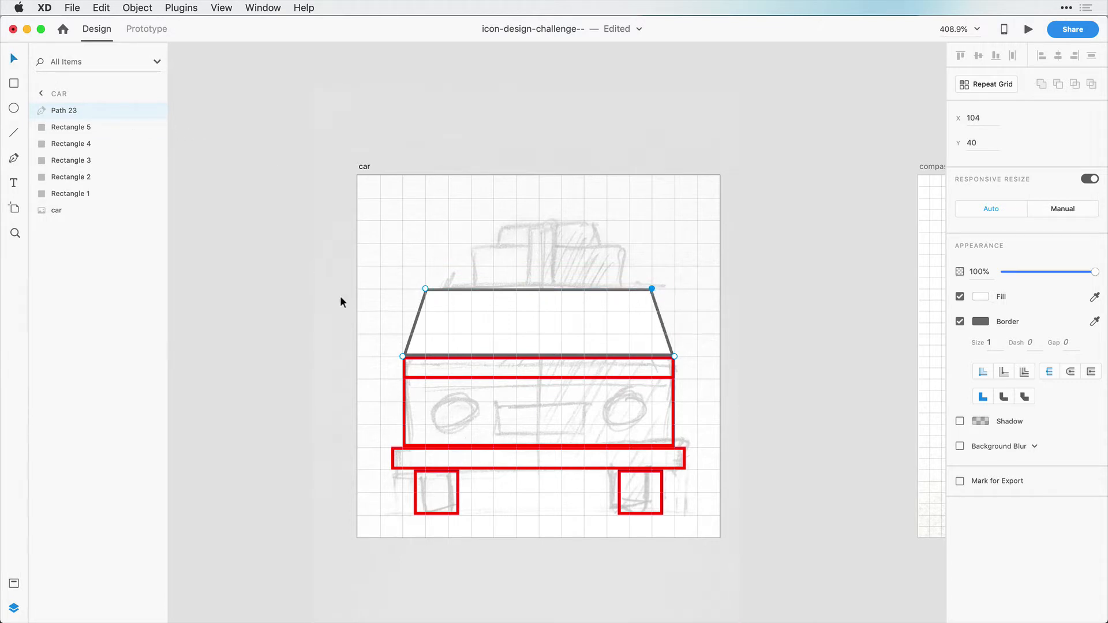
Apply the copied red outline appearance to the tapered windshield shape.
left_click(313, 322)
left_click(413, 330)
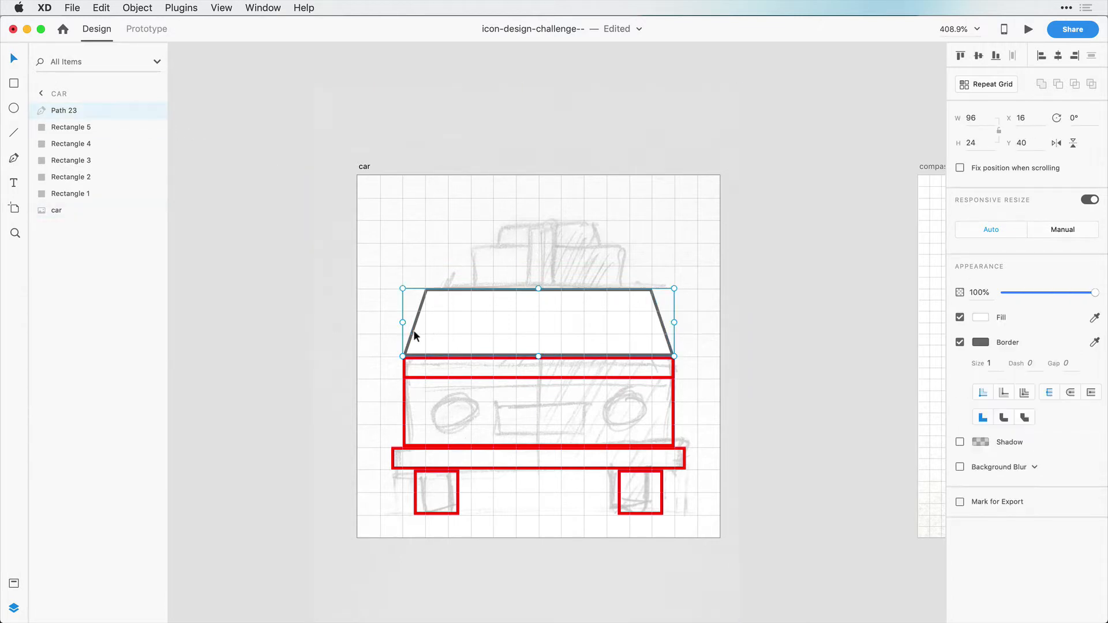
key("alt+super+v")
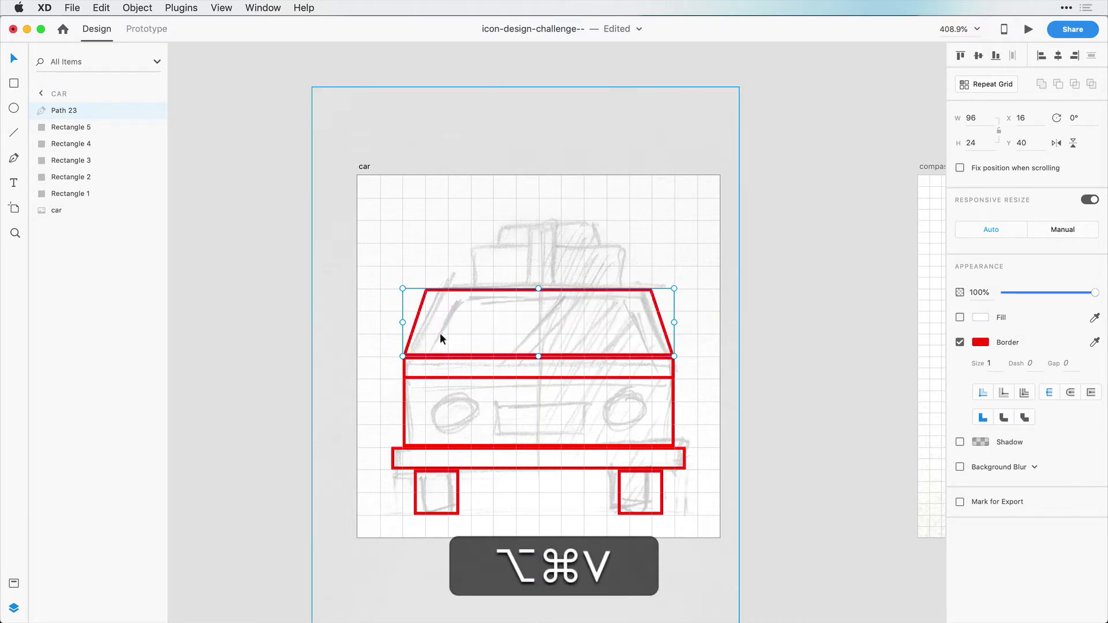
left_click(754, 355)
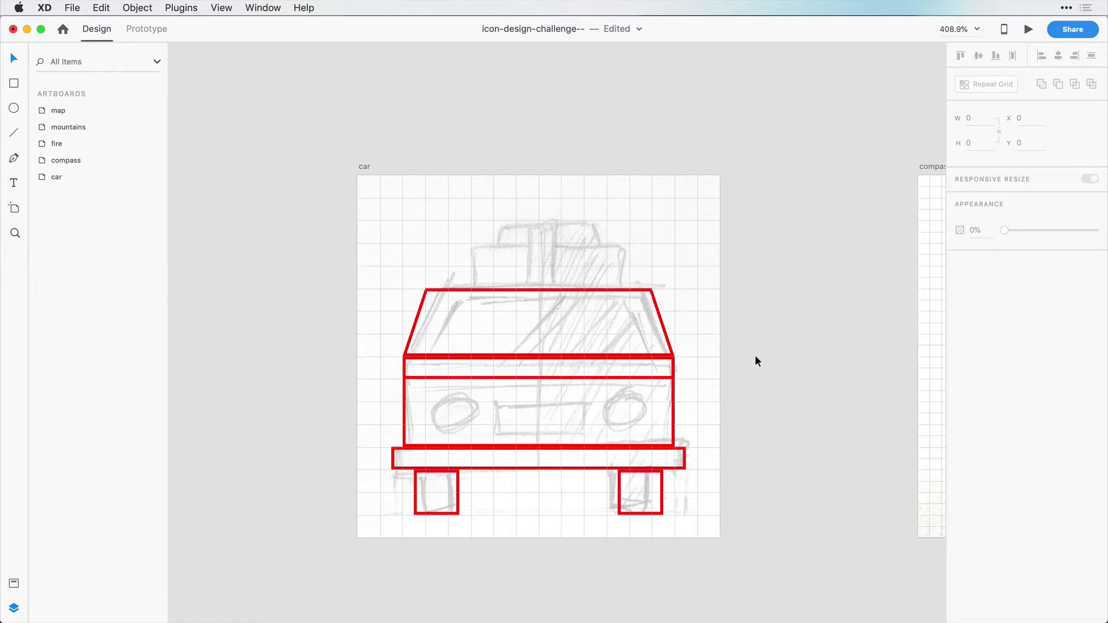
Turn off the car artboard's square grid and hide the car sketch image.
left_click(364, 167)
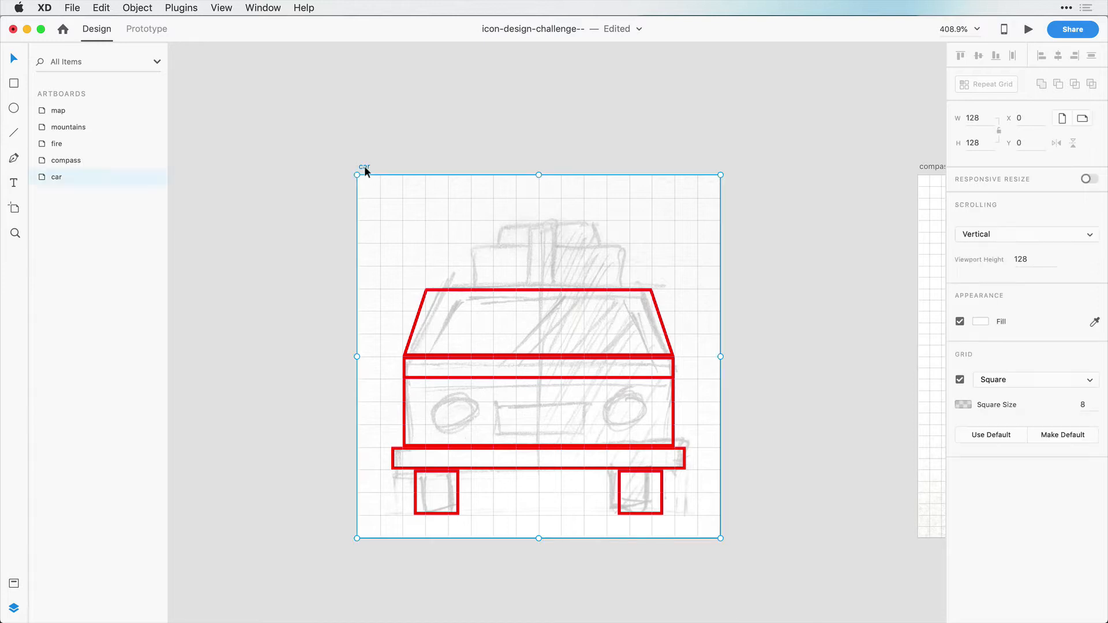
left_click(960, 380)
left_click(496, 226)
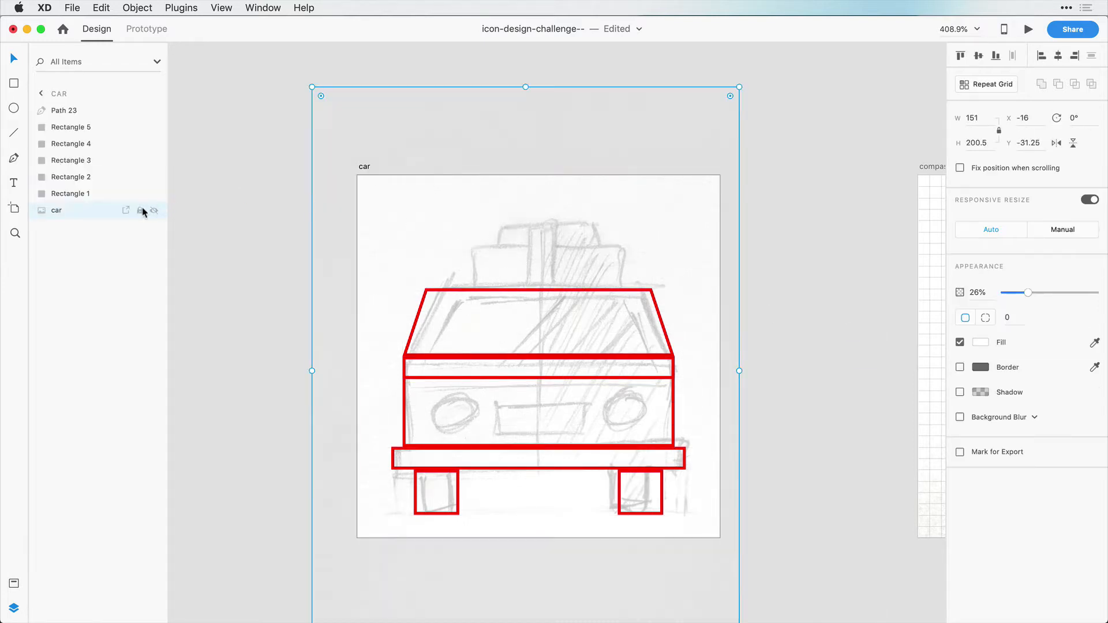
left_click(154, 211)
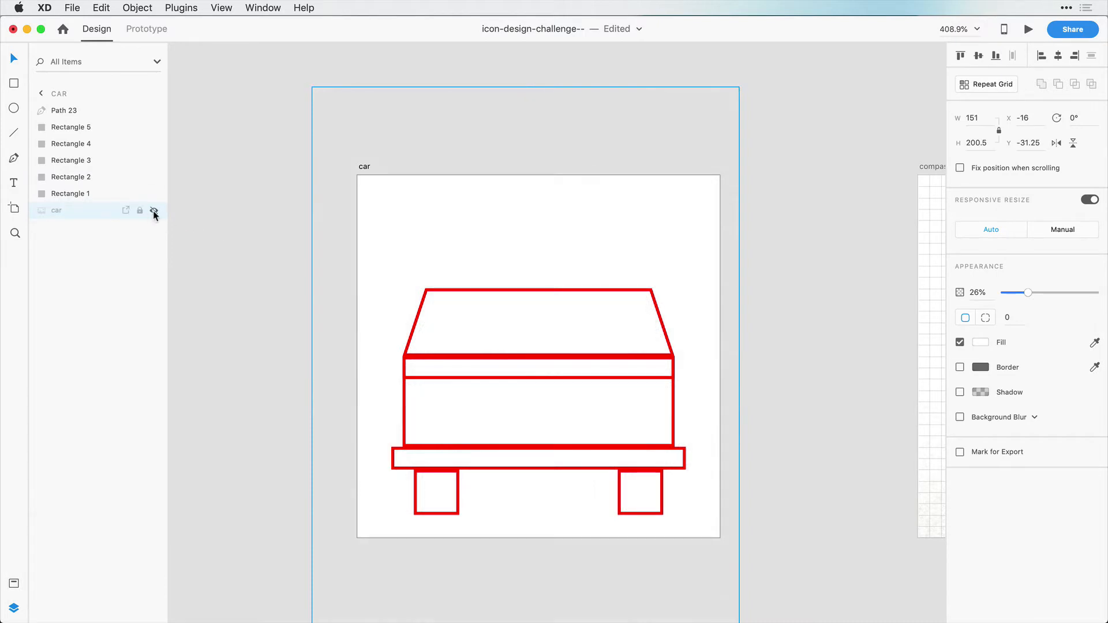
Move the thin strip across the car body down about 6 px and lower the body rectangle's top edge to match it.
left_click(154, 211)
left_click(154, 211)
left_click(294, 393)
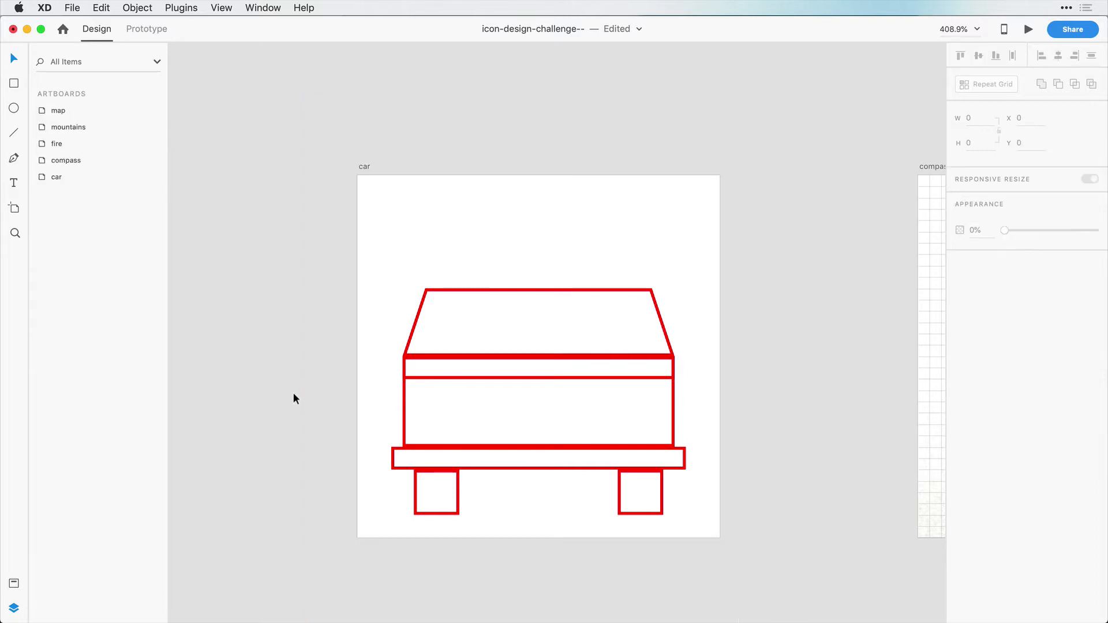
left_click(405, 402)
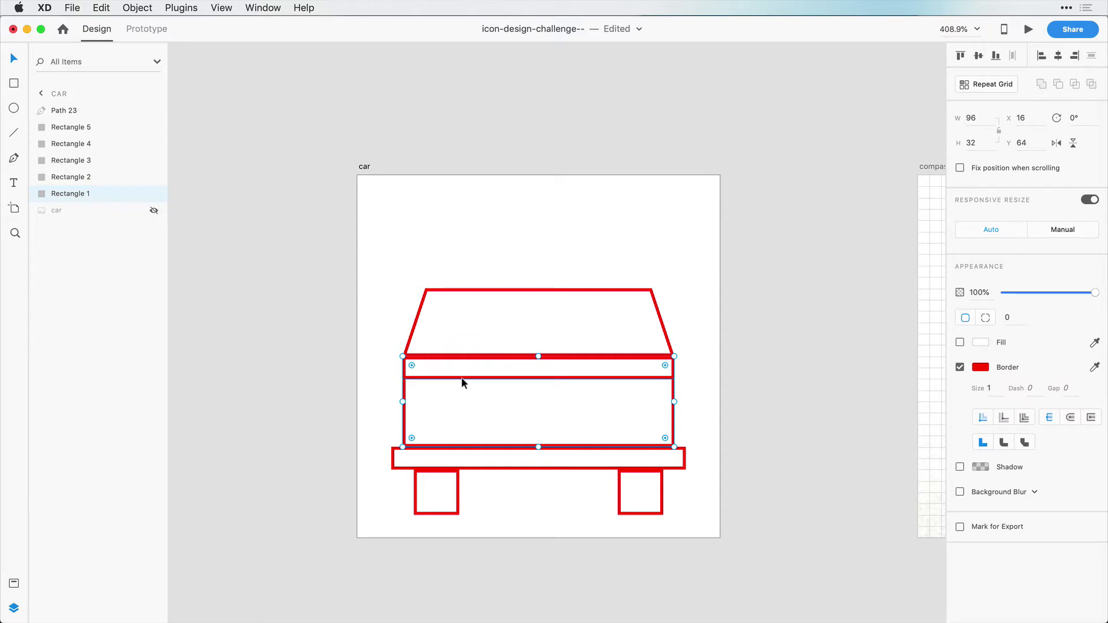
left_click_drag(461, 378, 462, 396)
left_click(417, 414)
left_click(403, 417)
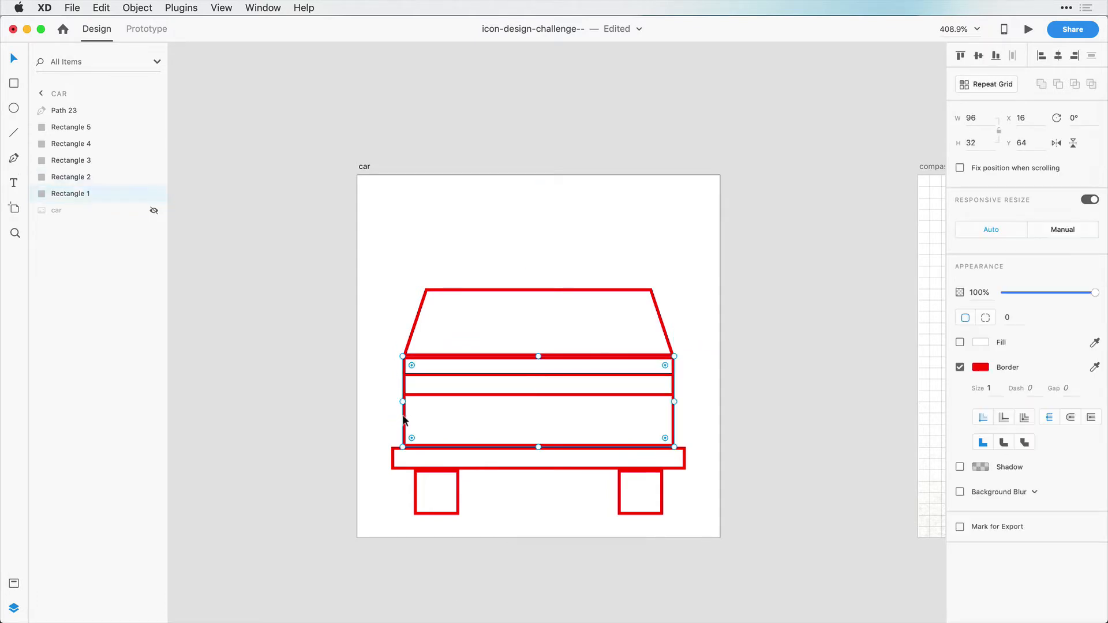
left_click_drag(538, 356, 539, 371)
Extend the windshield shape down to the lowered body and raise its top edge to Y 36.85, for a height of 33.15.
left_click(538, 355)
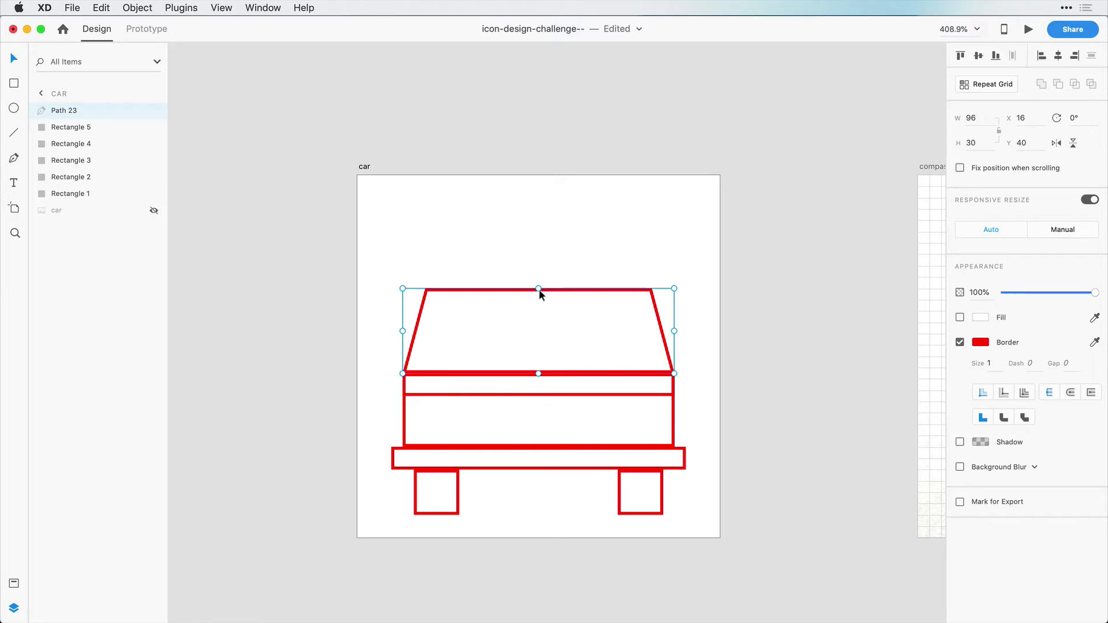
left_click_drag(539, 289, 538, 280)
left_click(622, 489)
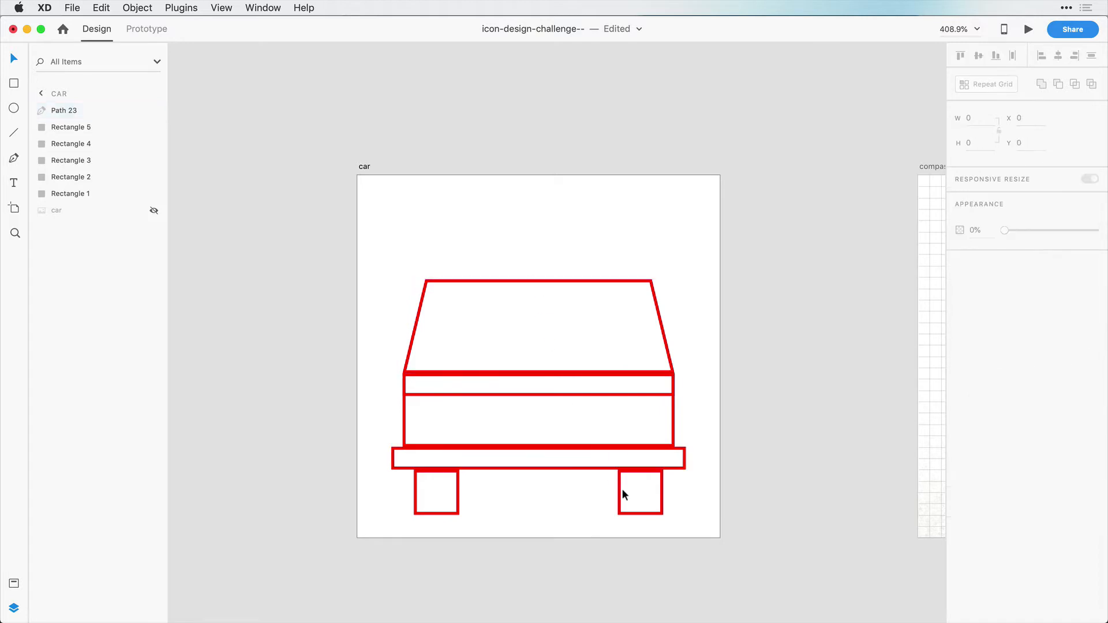
Narrow the right wheel about its centre to a width of 12, at X 94.
left_click(619, 490)
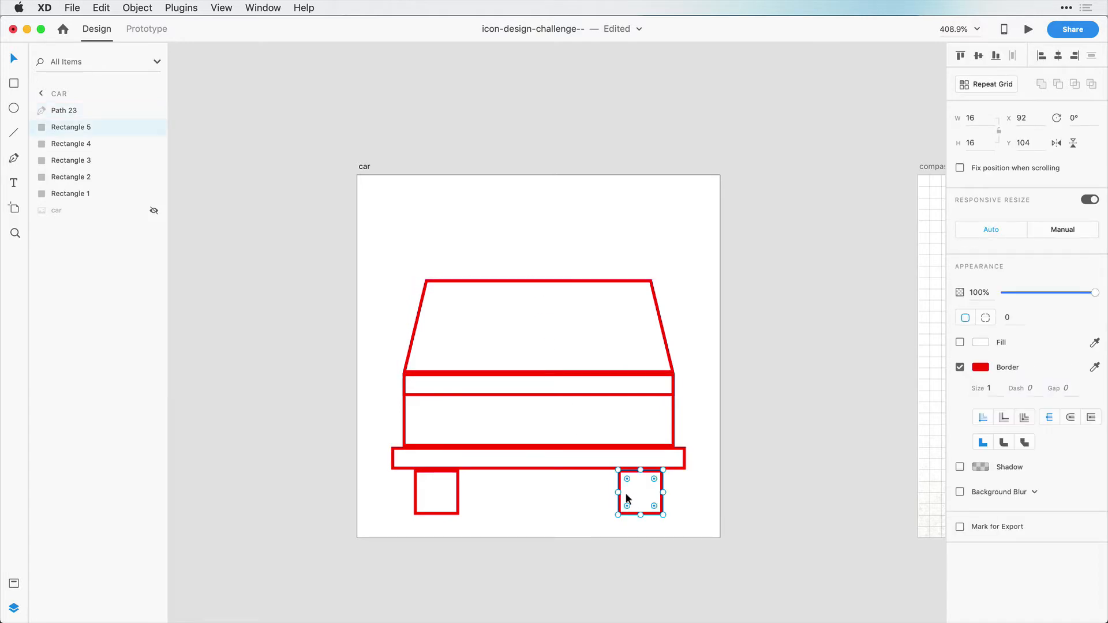
key("alt")
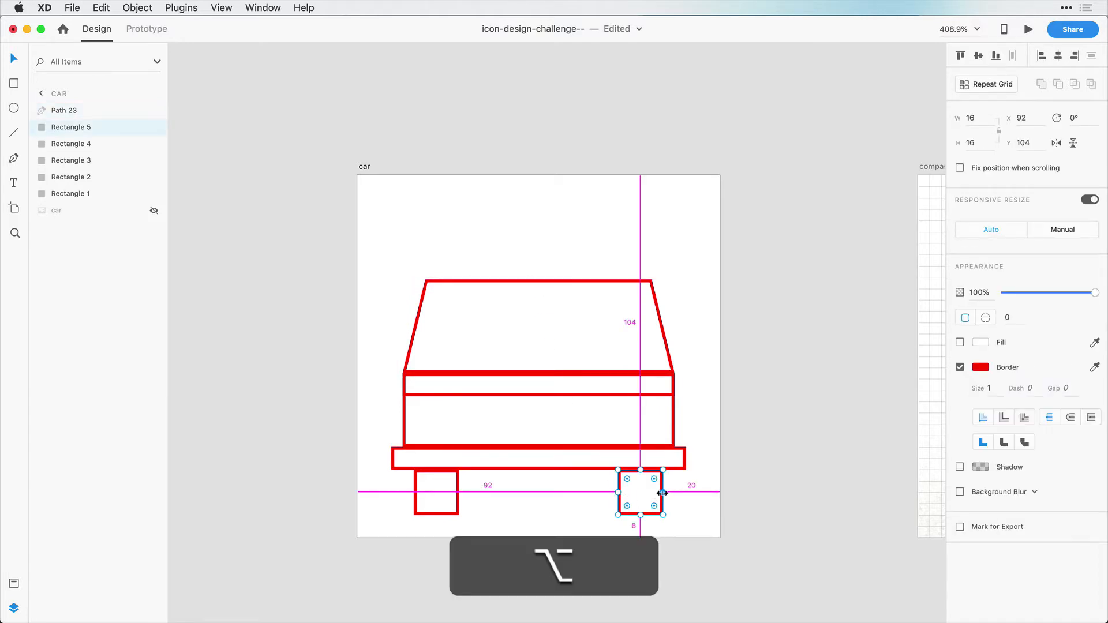
left_click_drag(662, 493, 657, 494)
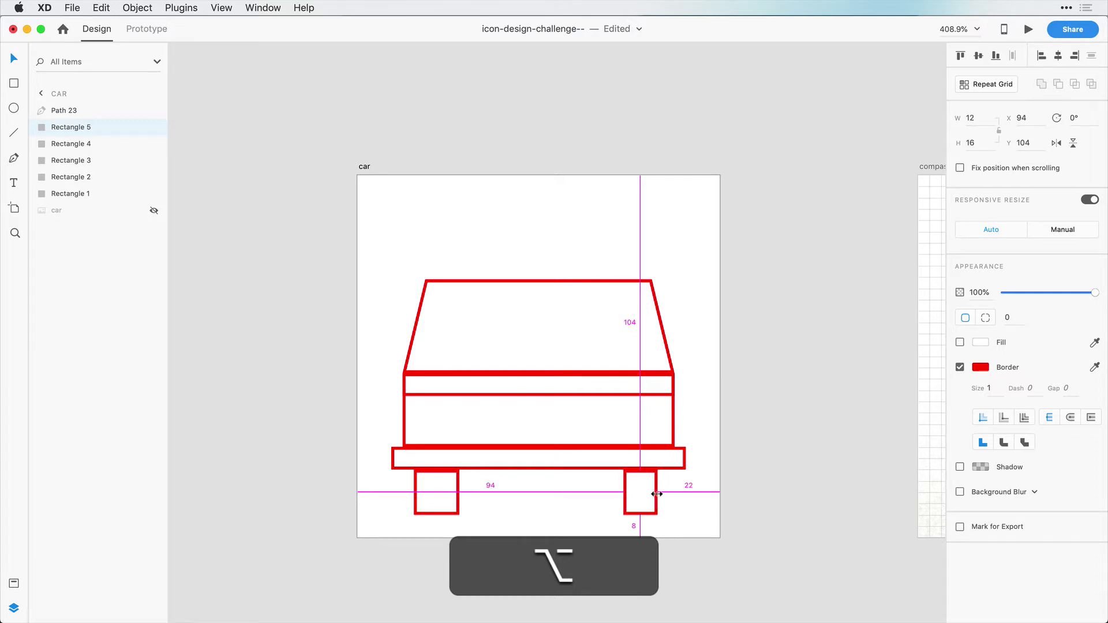
left_click_drag(657, 494, 656, 494)
left_click(739, 496)
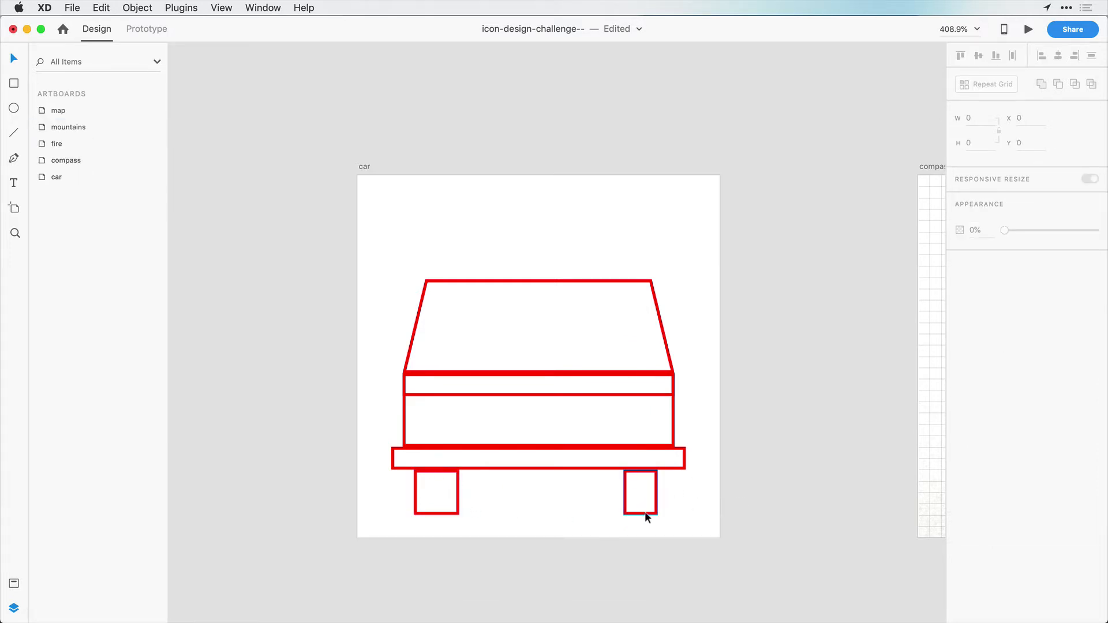
Replace the left wheel with a copy of the narrowed right wheel placed at X 22.
left_click(458, 503)
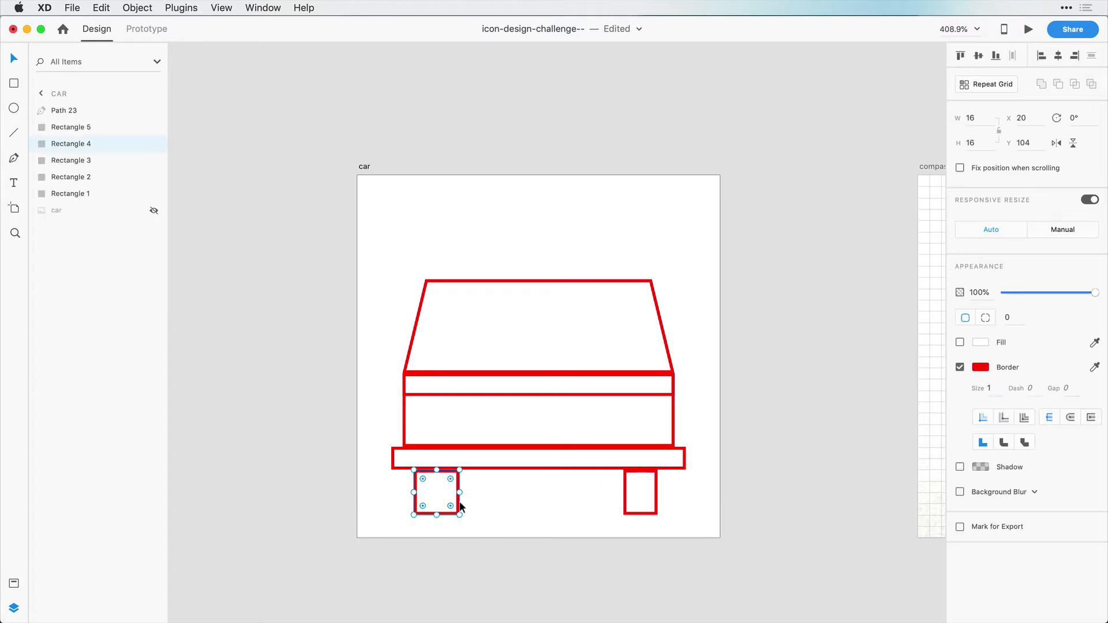
key("Delete")
left_click(640, 499)
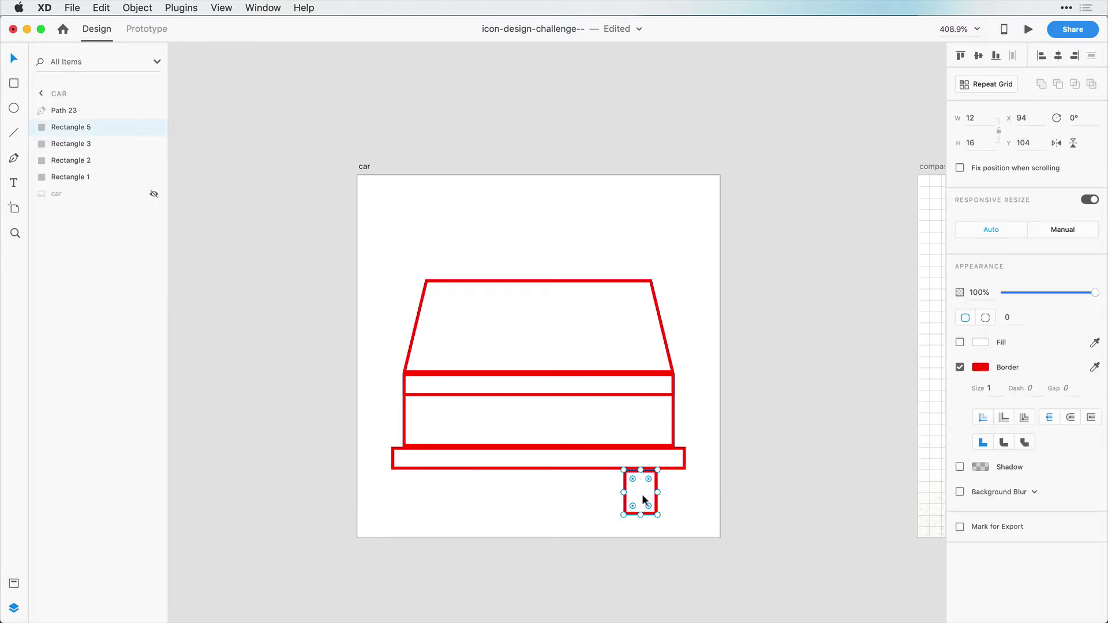
key("alt")
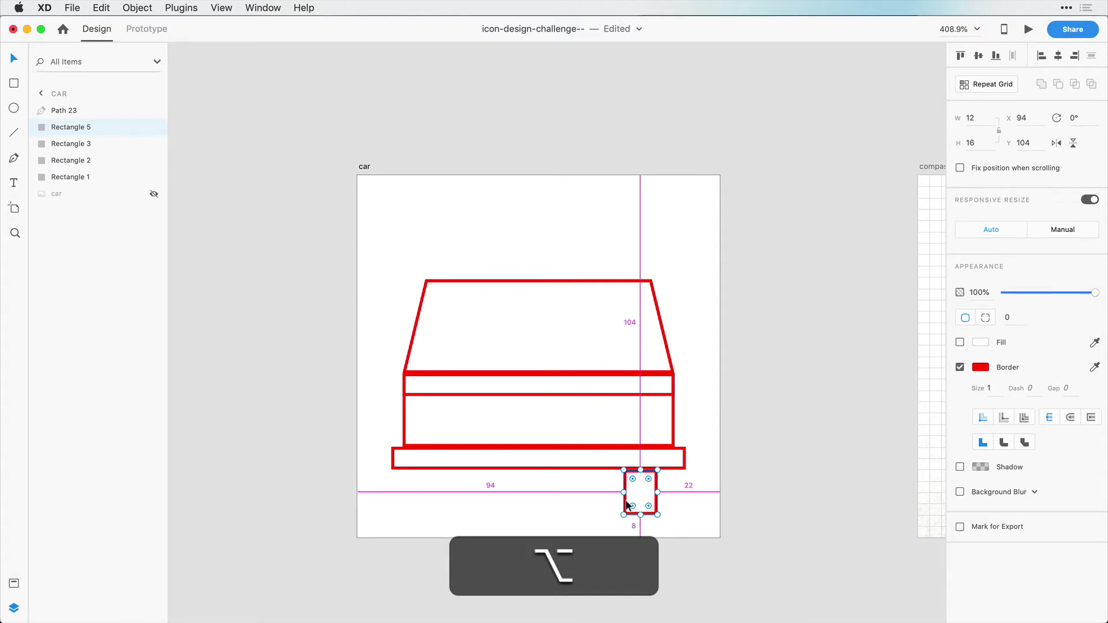
left_click_drag(627, 505, 437, 504)
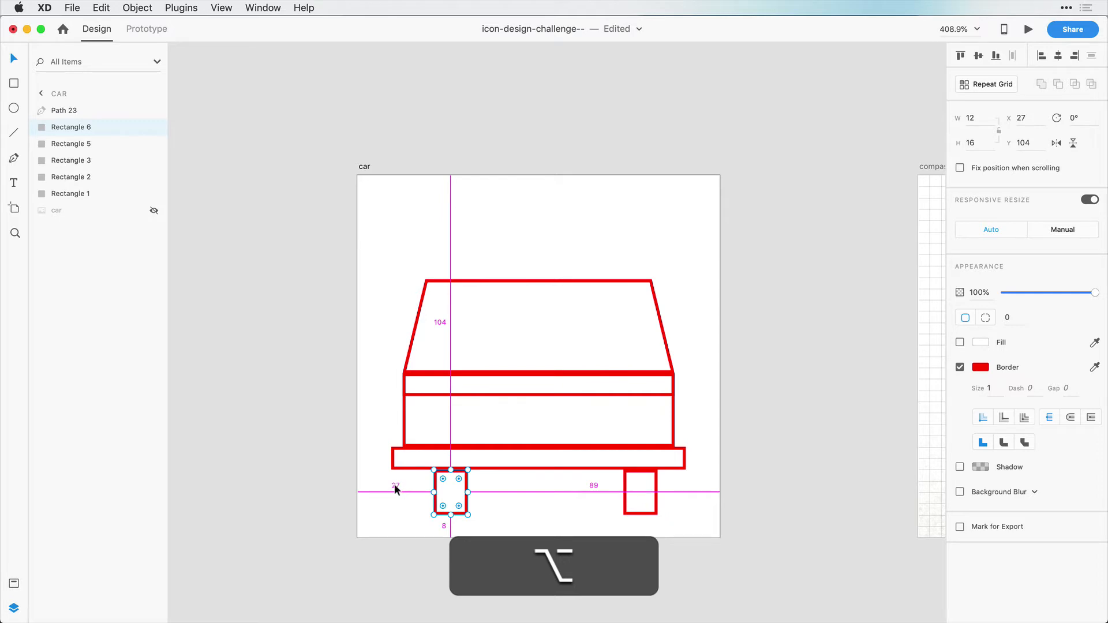
key("alt+Left")
key("alt+Left")
key("alt+Left")
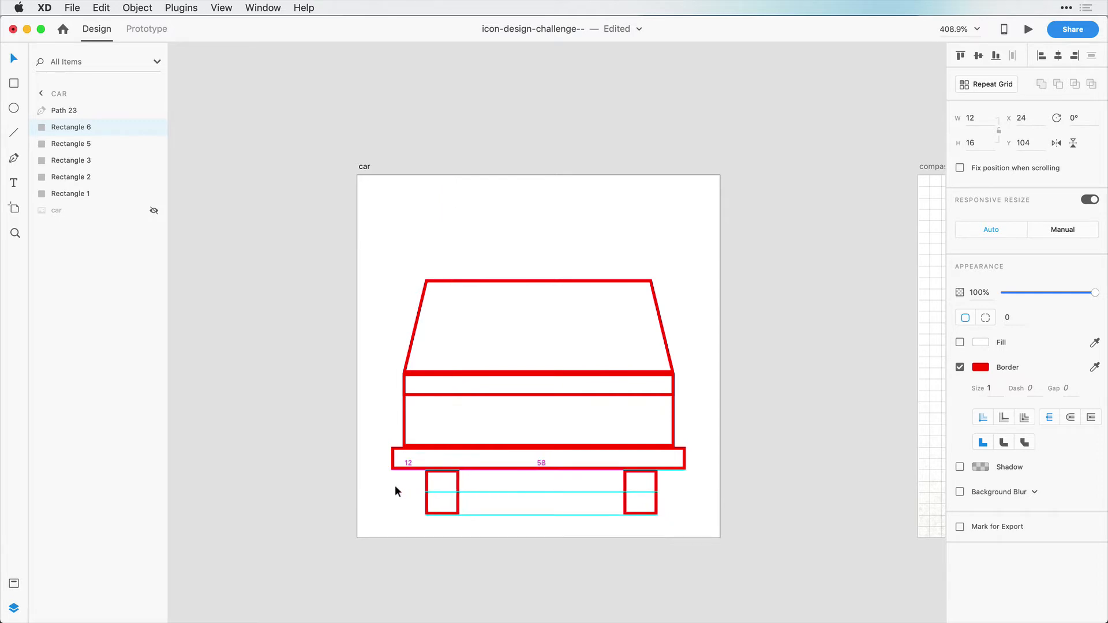
key("alt+Left")
key("alt+Left")
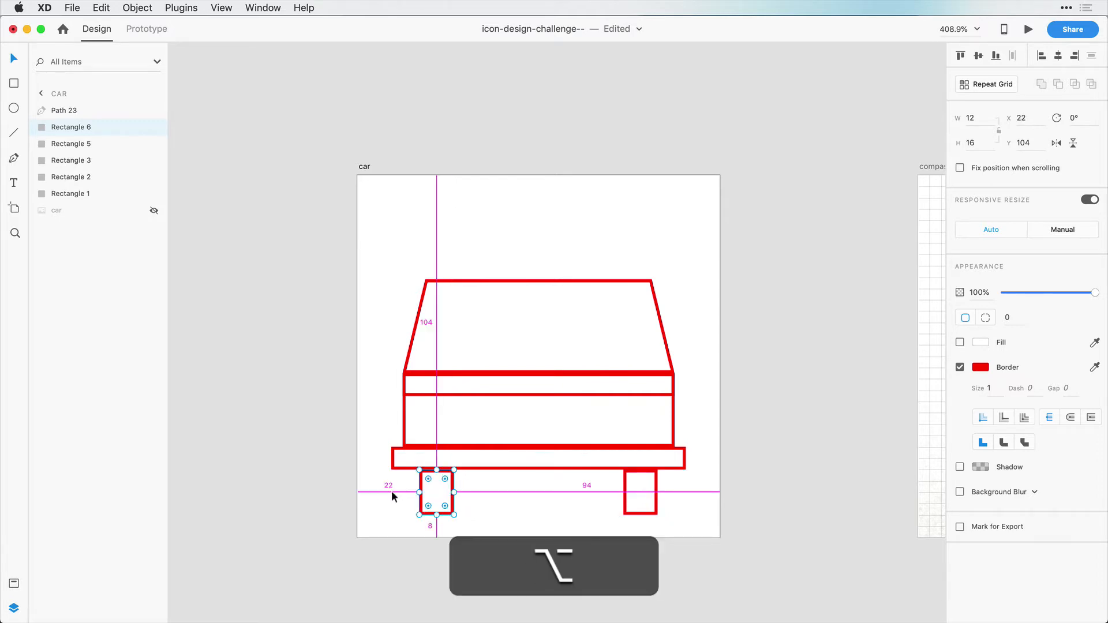
left_click(635, 570)
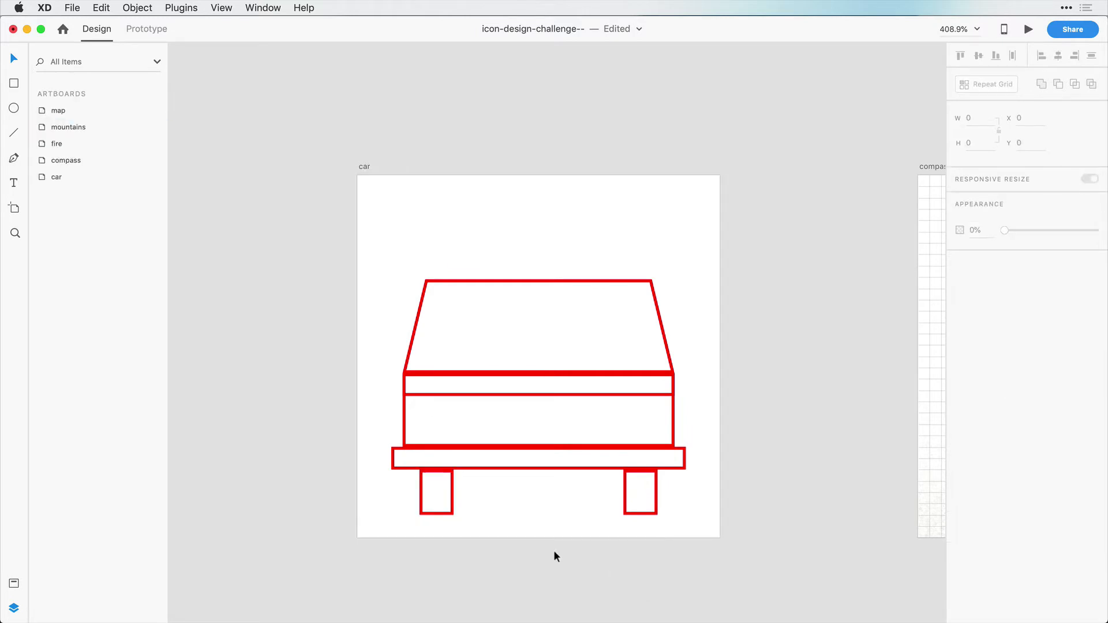
Shift both wheels 3 px inward, putting the left wheel at X 25.
left_click(451, 509)
key("Right")
key("Right")
key("Right")
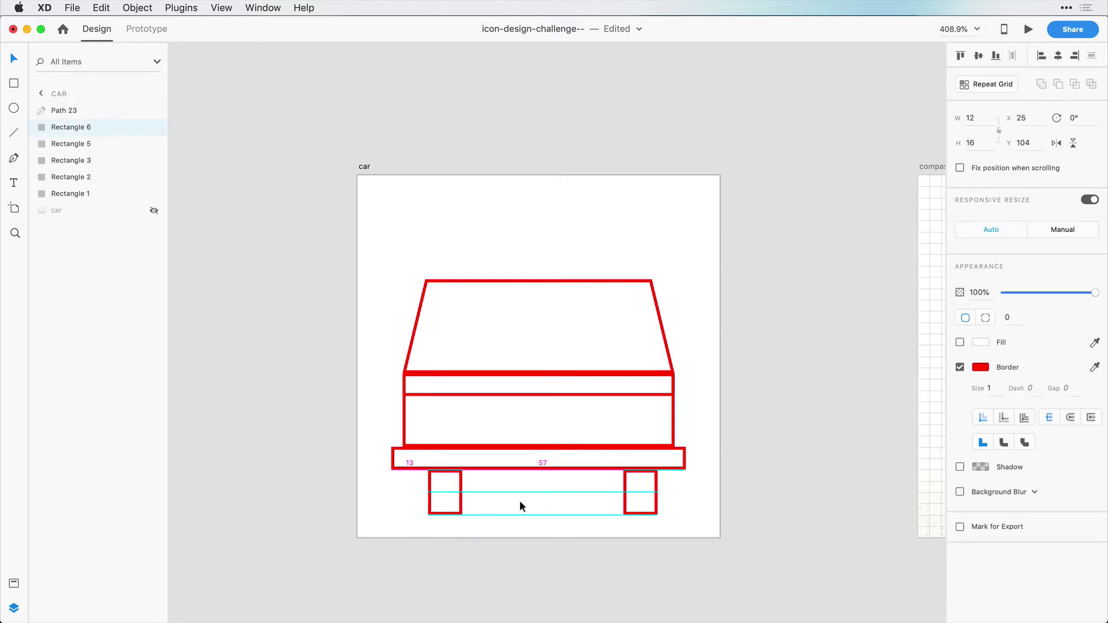
left_click(625, 502)
key("Left")
key("Left")
key("Left")
left_click(627, 529)
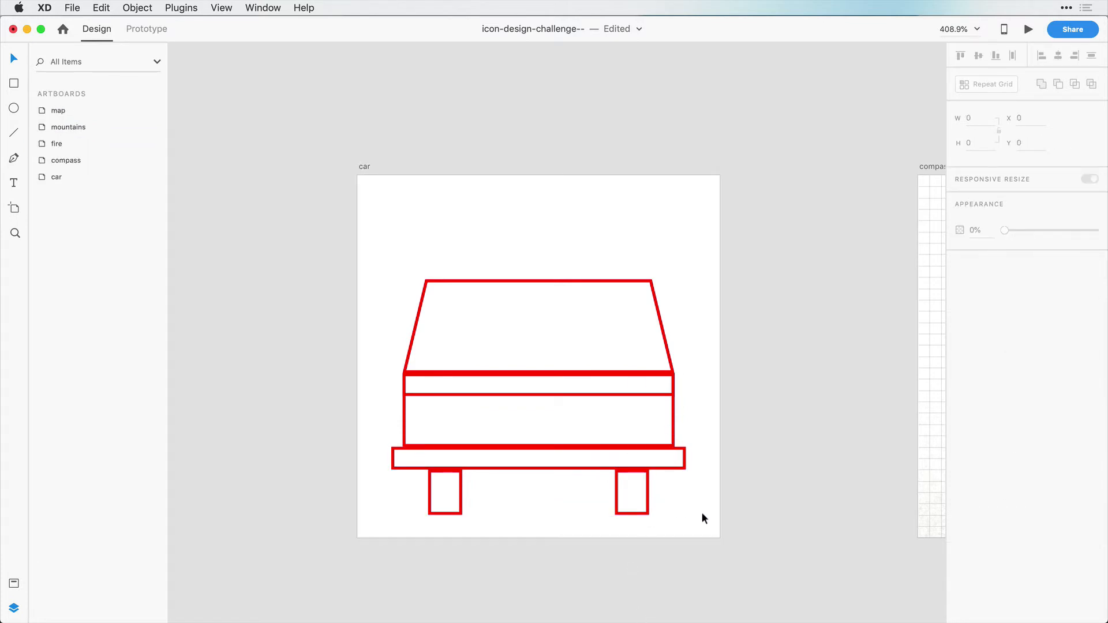
Set the border of all the red car shapes to center stroke.
left_click_drag(702, 512, 382, 272)
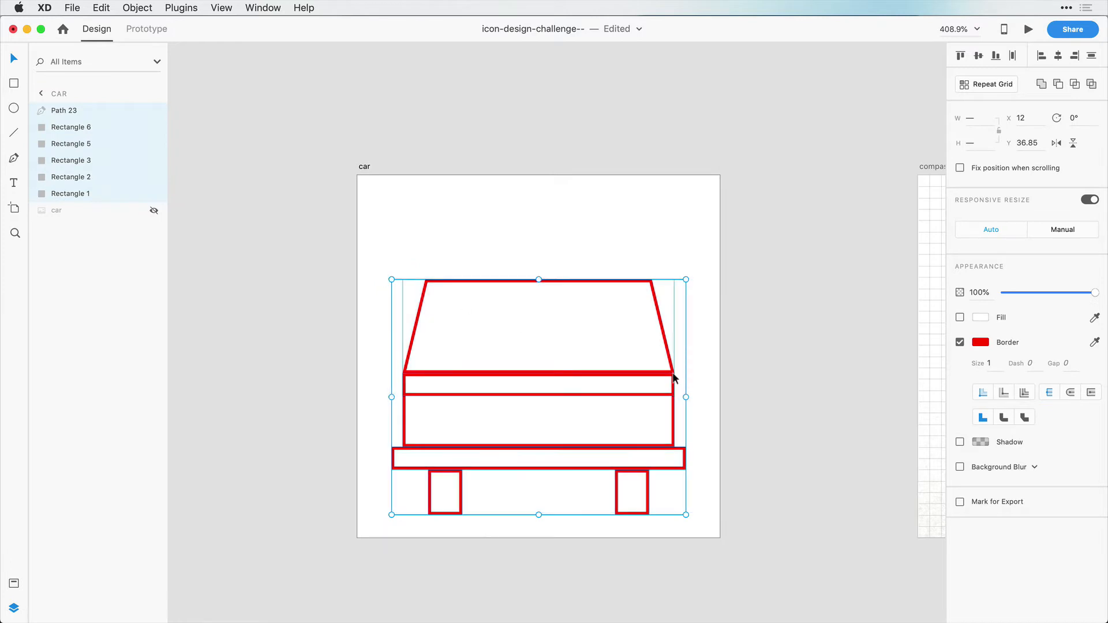
left_click(1023, 393)
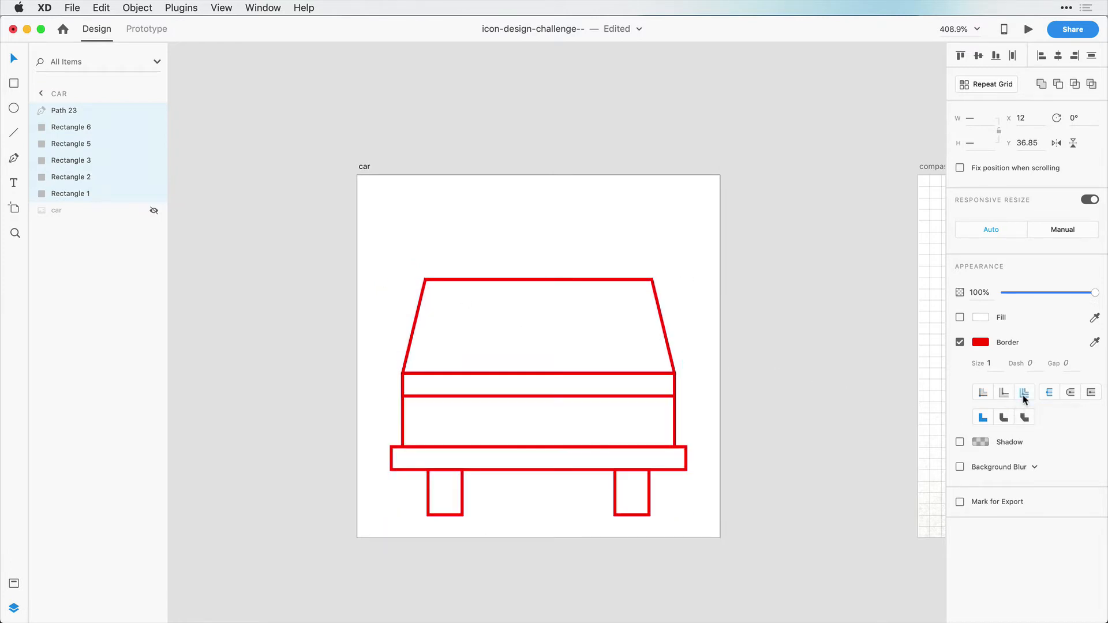
left_click(767, 453)
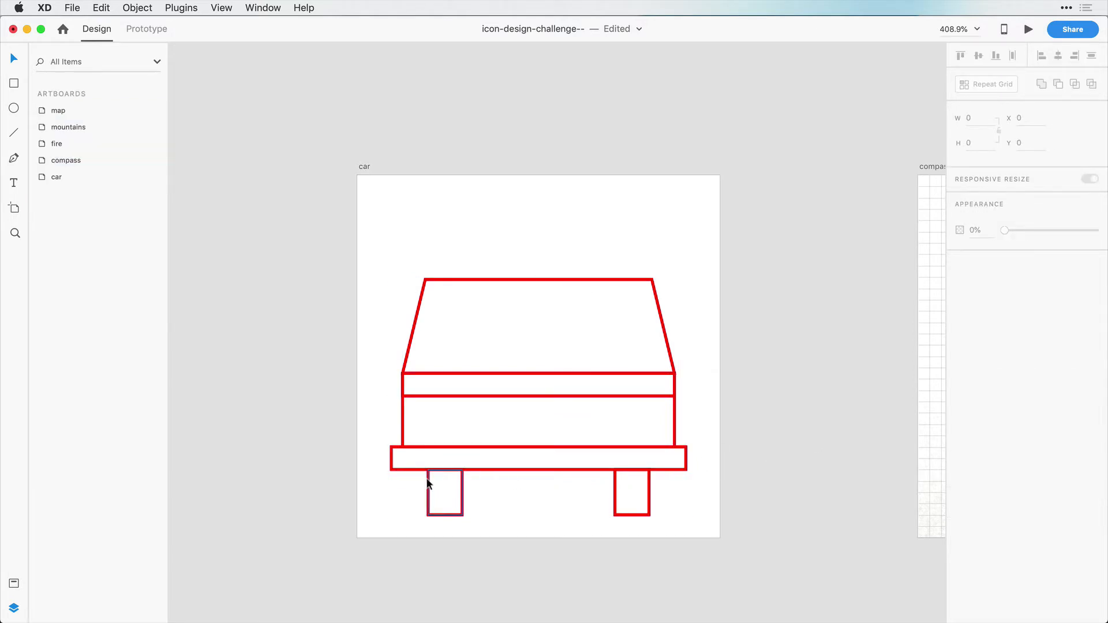
Show the car sketch image again and lower the windshield shape's top edge to Y 38.51, for a height of 31.49.
left_click(412, 331)
left_click(154, 211)
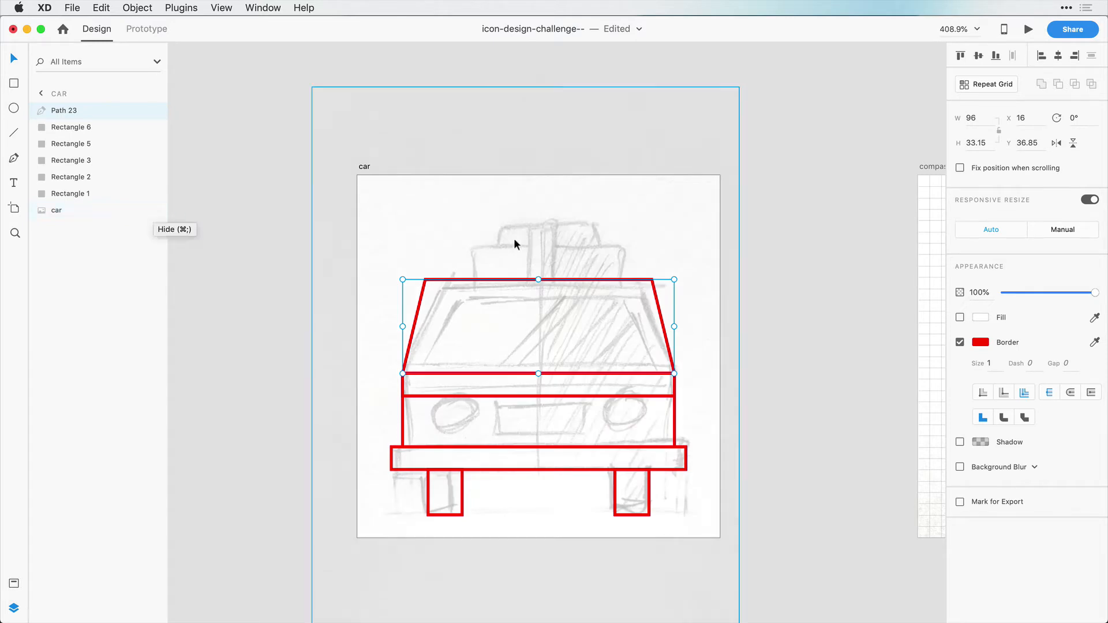
left_click_drag(538, 280, 537, 284)
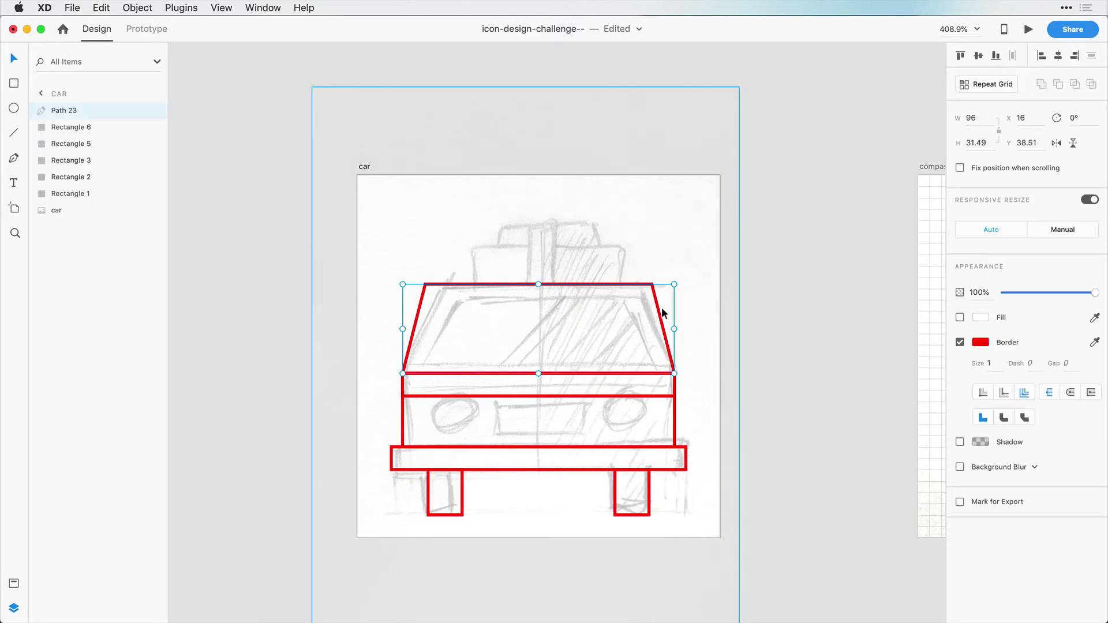
Duplicate the windshield shape in place and move the copy's two right corner points 6 px inward.
key("cmd+c")
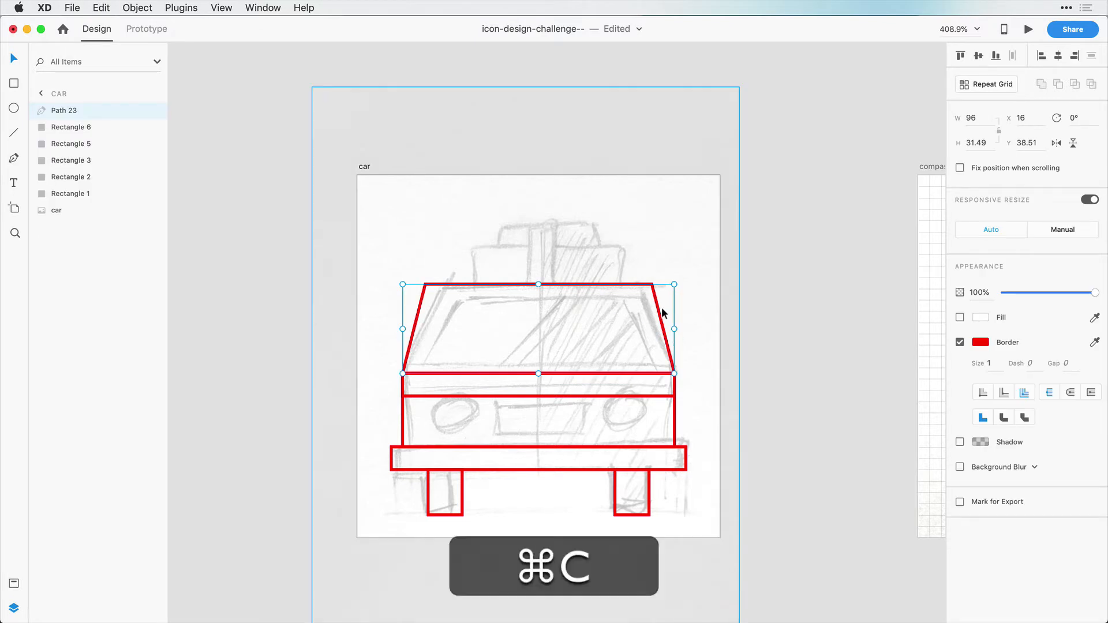
key("cmd+v")
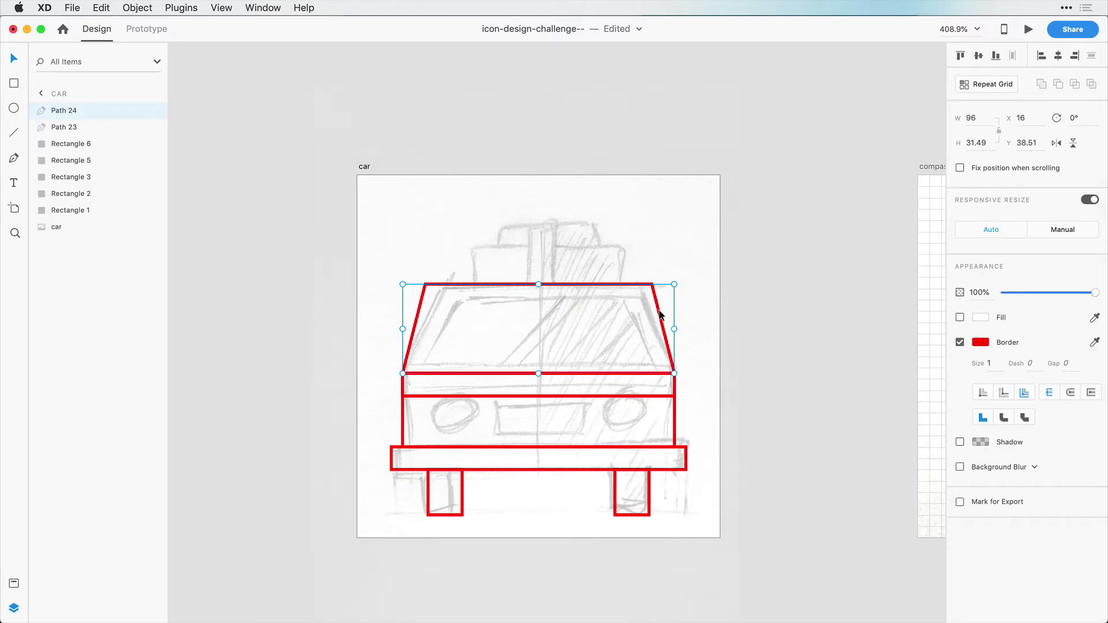
double_click(659, 315)
left_click_drag(634, 249, 689, 389)
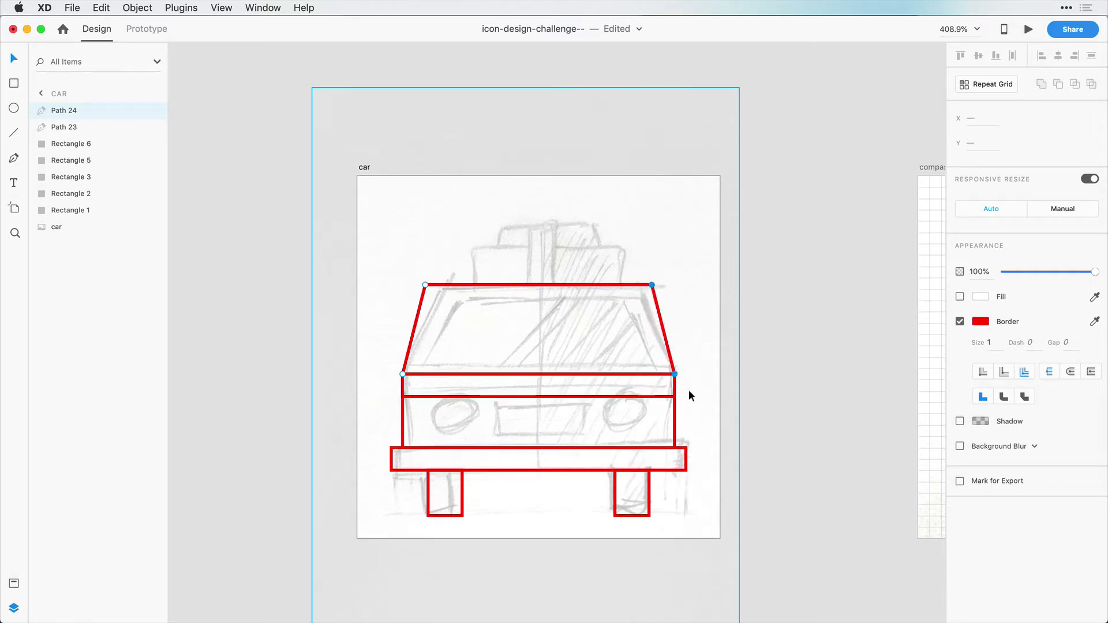
key("Left")
key("Left")
key("Left")
key("Left")
key("Left")
key("Left")
key("Left")
key("Left")
key("Left")
key("Left")
key("Right")
key("Right")
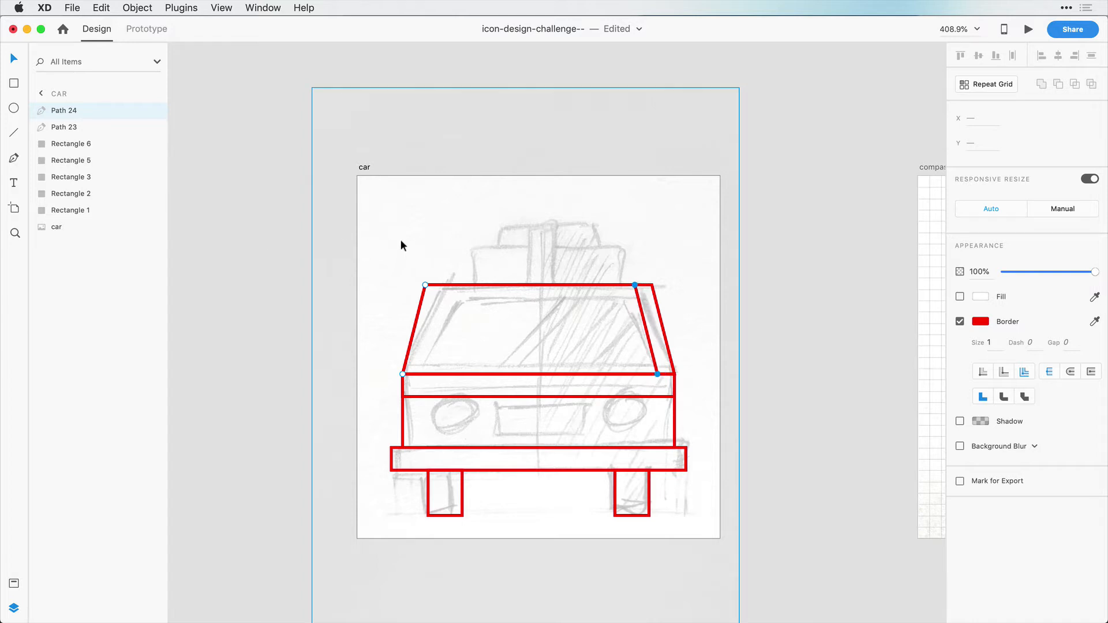
Move the two left corner points of the windshield copy 6 px inward.
left_click_drag(388, 248, 444, 382)
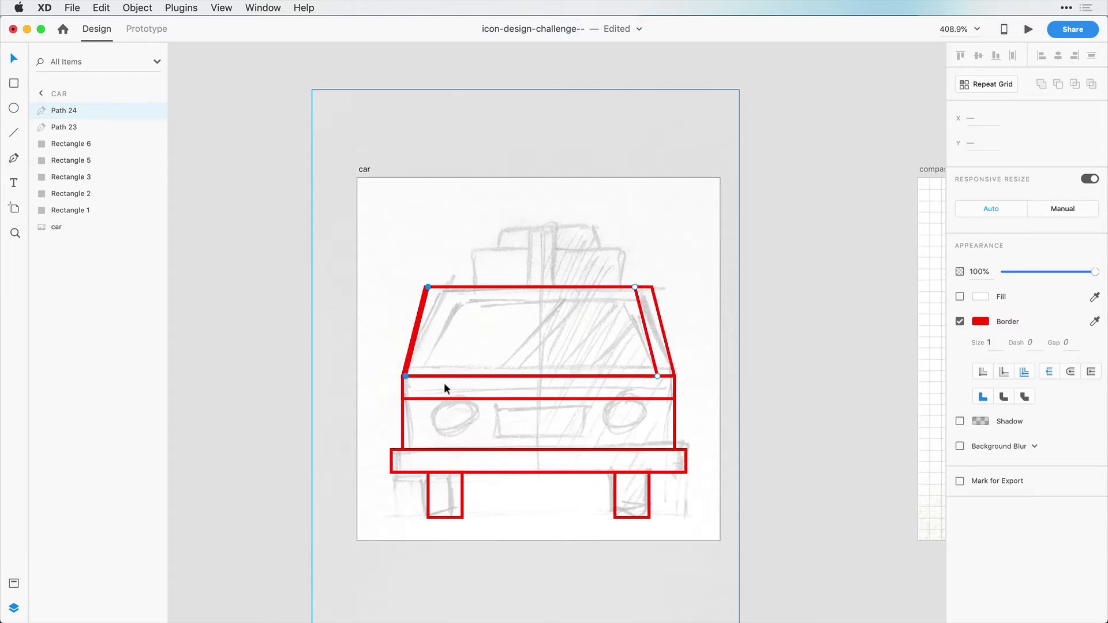
key("Right")
key("Right")
key("Right")
key("Right")
key("Right")
key("Right")
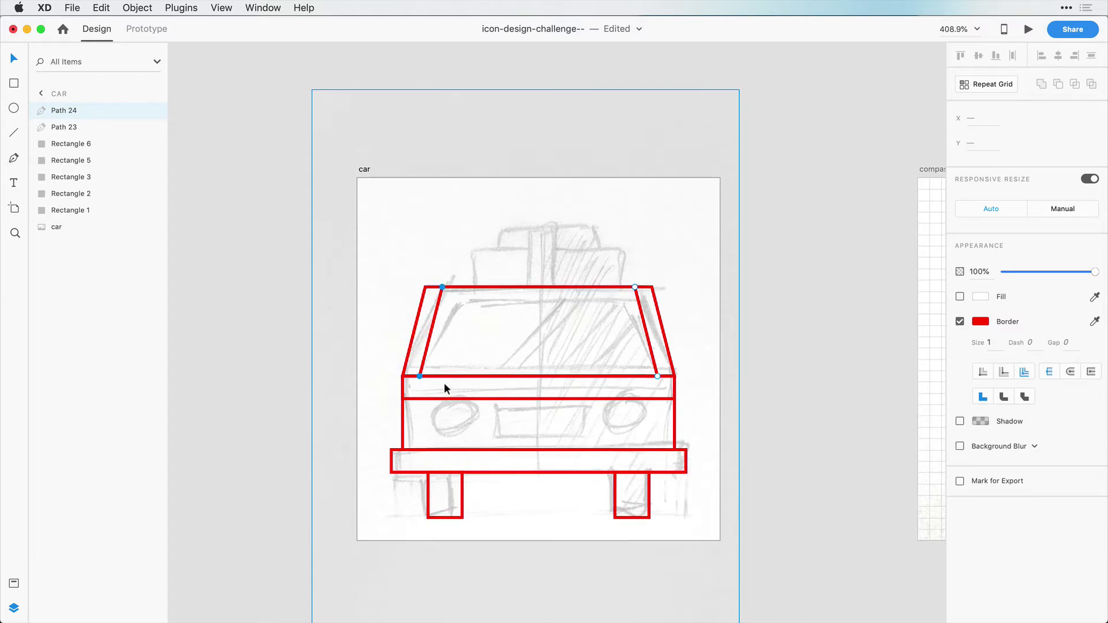
Move the two top corner points of the inner windshield shape down to Y 44.51.
left_click_drag(427, 261, 665, 304)
scroll(664, 303, "up", 1)
key("Down")
key("Down")
key("Down")
key("Down")
key("Down")
key("Down")
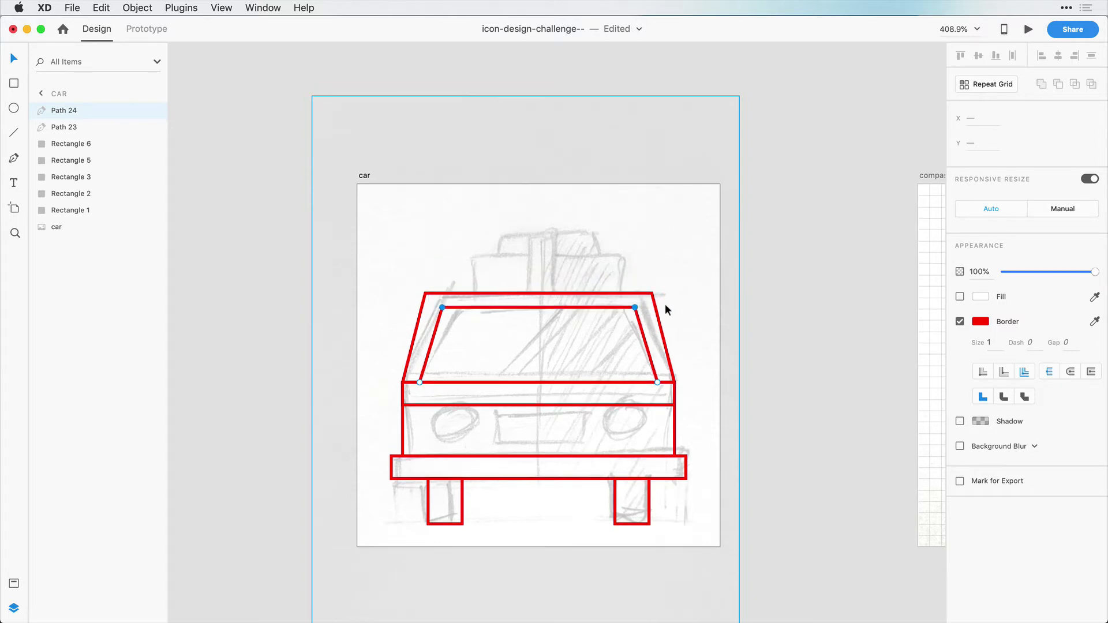
key("Down")
Spread the inner windshield's top corner points outward to X 99 on the right and X 29 on the left.
left_click(636, 311)
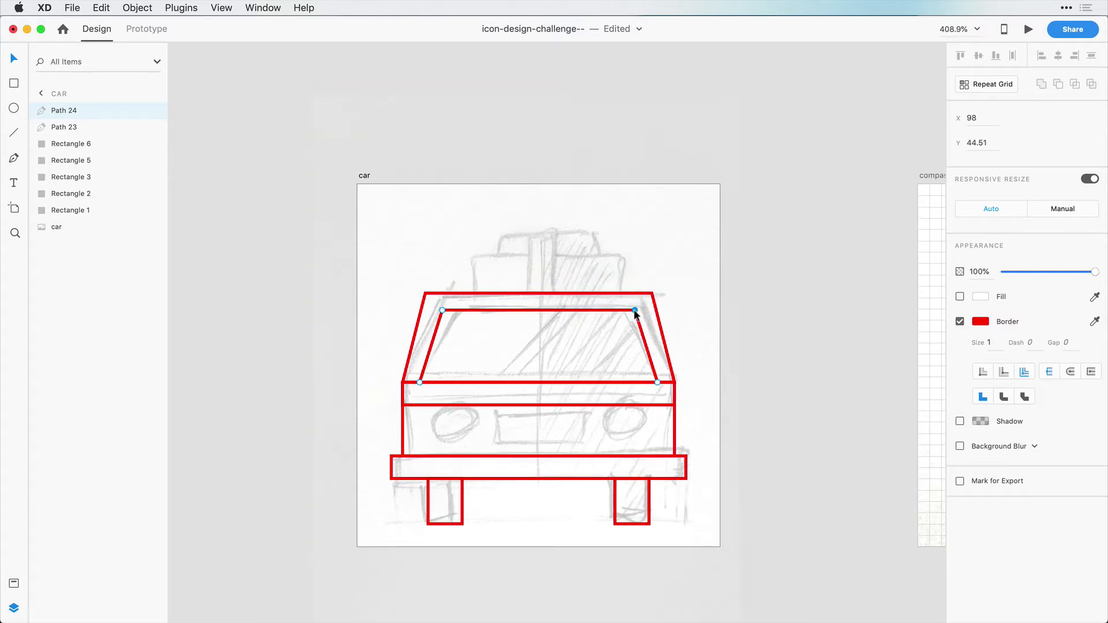
scroll(637, 315, "up", 1)
key("Right")
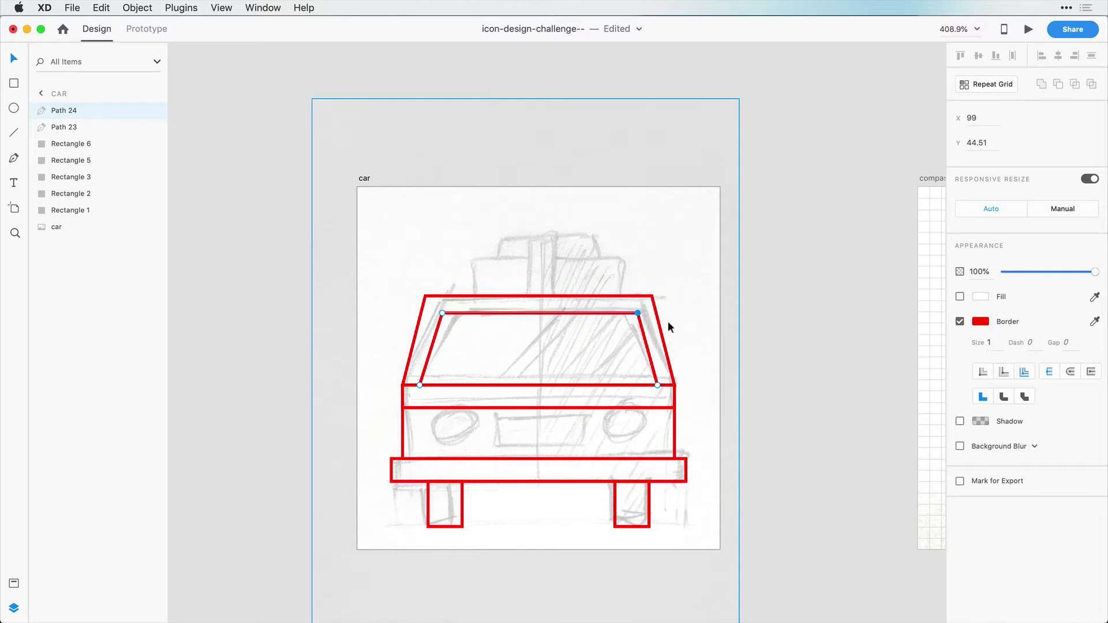
left_click(441, 313)
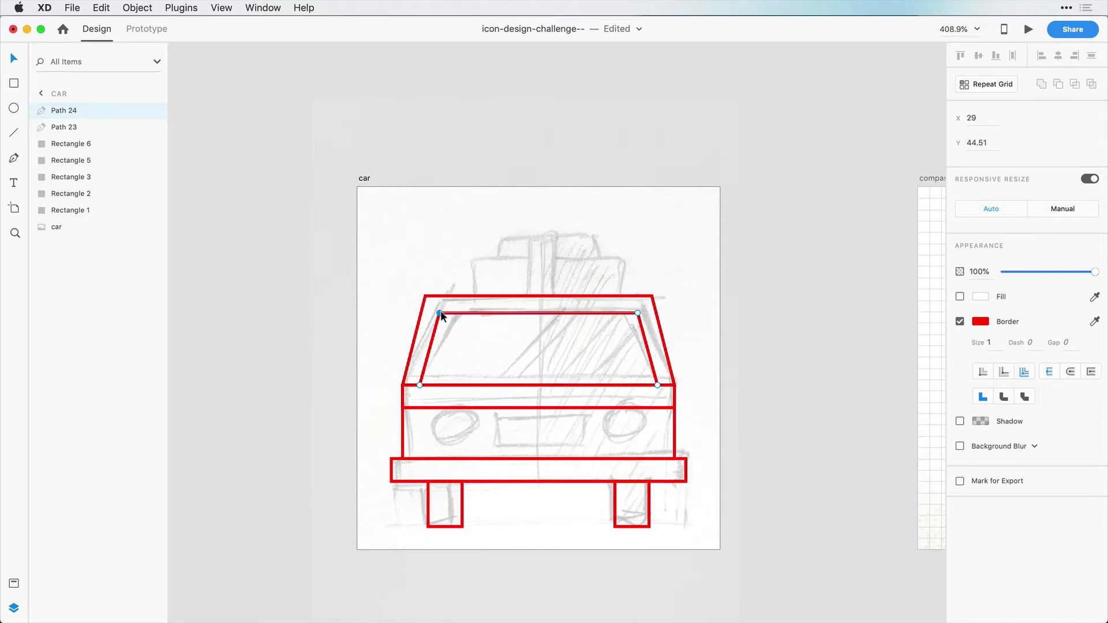
key("Left")
left_click(761, 334)
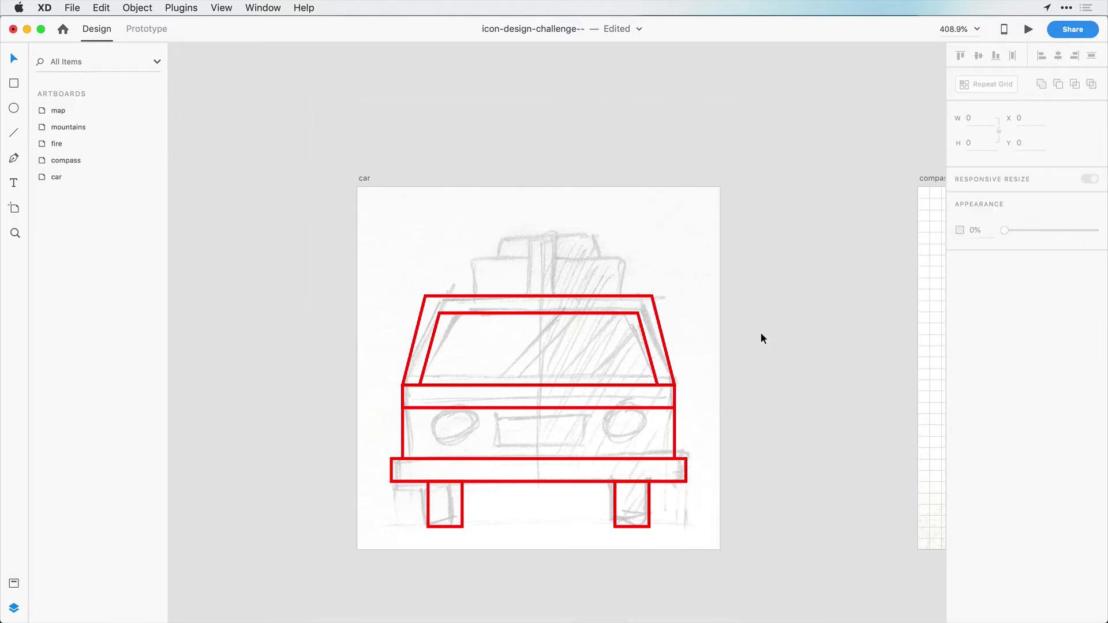
scroll(761, 334, "down", 2)
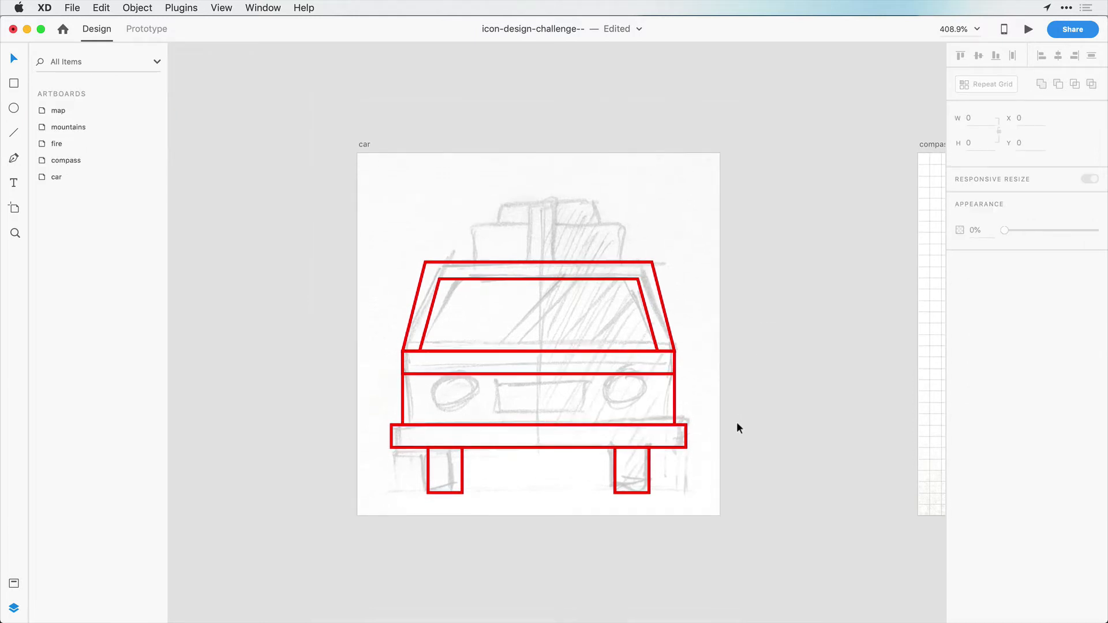
Round only the two bottom corners of the left tire rectangle with a radius of 2.
left_click(460, 490)
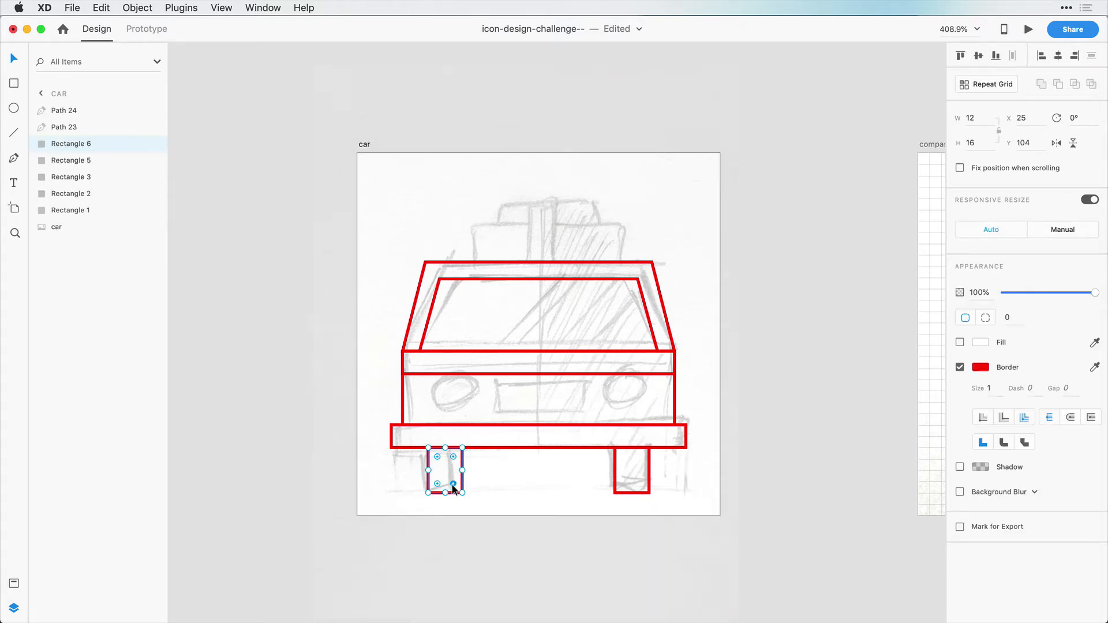
mouse_move(451, 484)
left_mouse_down()
mouse_move(440, 469)
mouse_move(457, 489)
left_mouse_up()
scroll(406, 532, "up", 3)
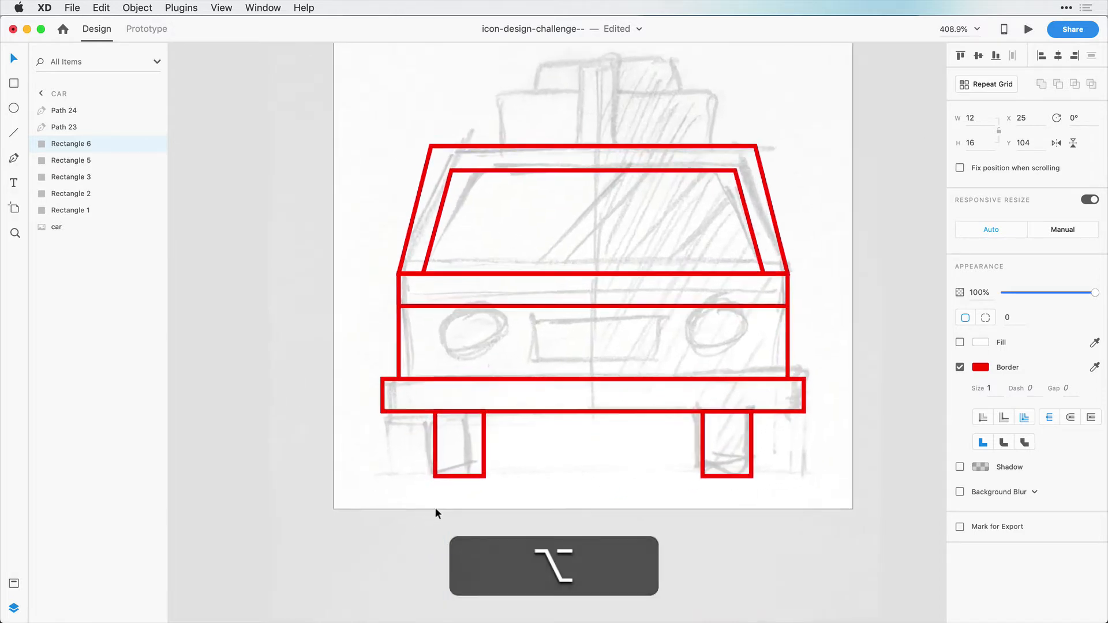
scroll(439, 506, "up", 5)
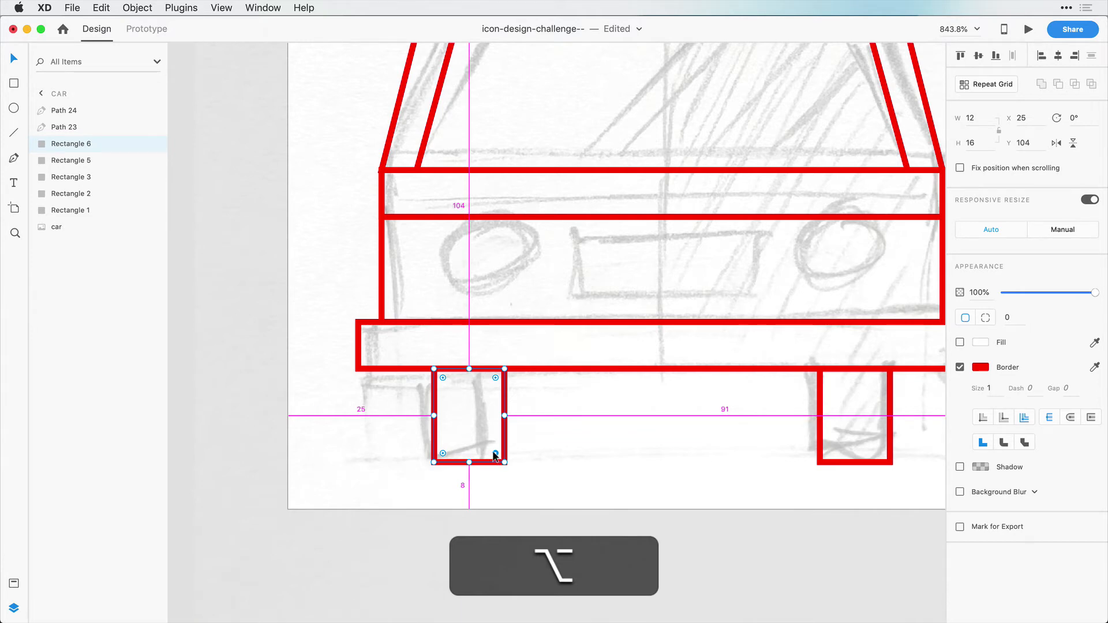
left_click_drag(495, 456, 493, 454)
left_click_drag(446, 456, 444, 453)
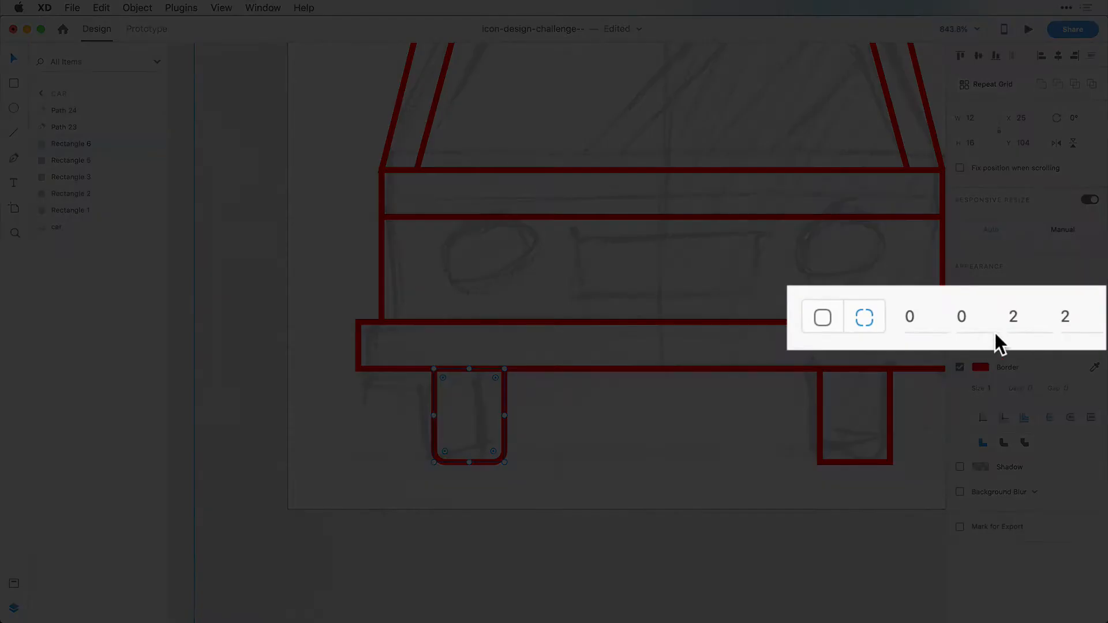
left_click(1017, 316)
left_click(1083, 319)
Give the right tire rectangle individual corner radii of 0, 0, 2 and 2 so only its bottom corners are rounded.
left_click(887, 433)
left_click(863, 317)
left_click(910, 318)
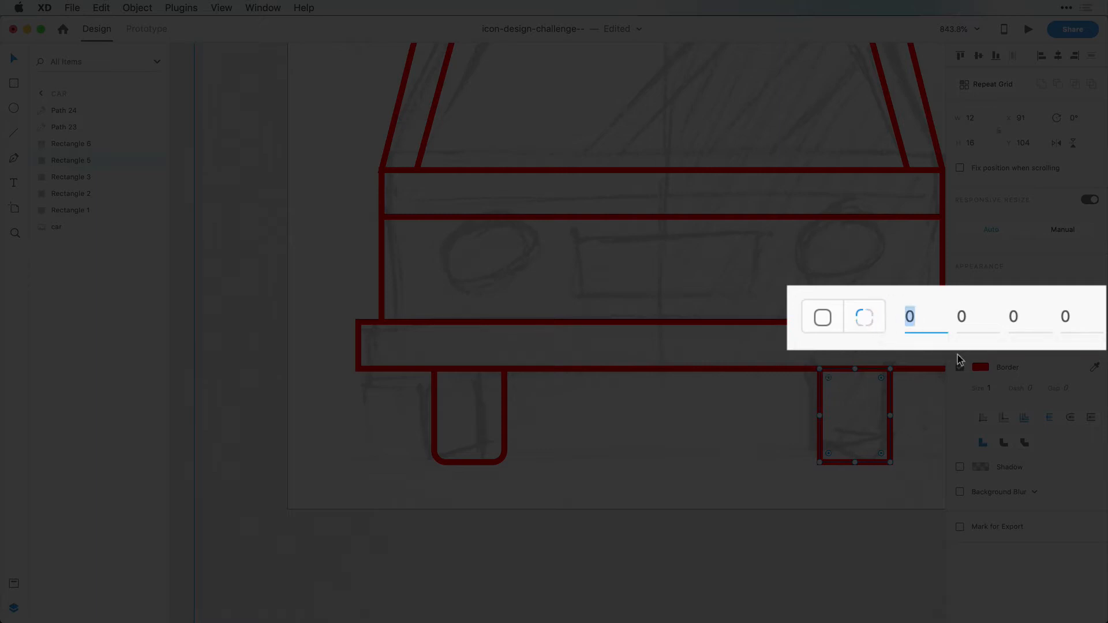
left_click(962, 316)
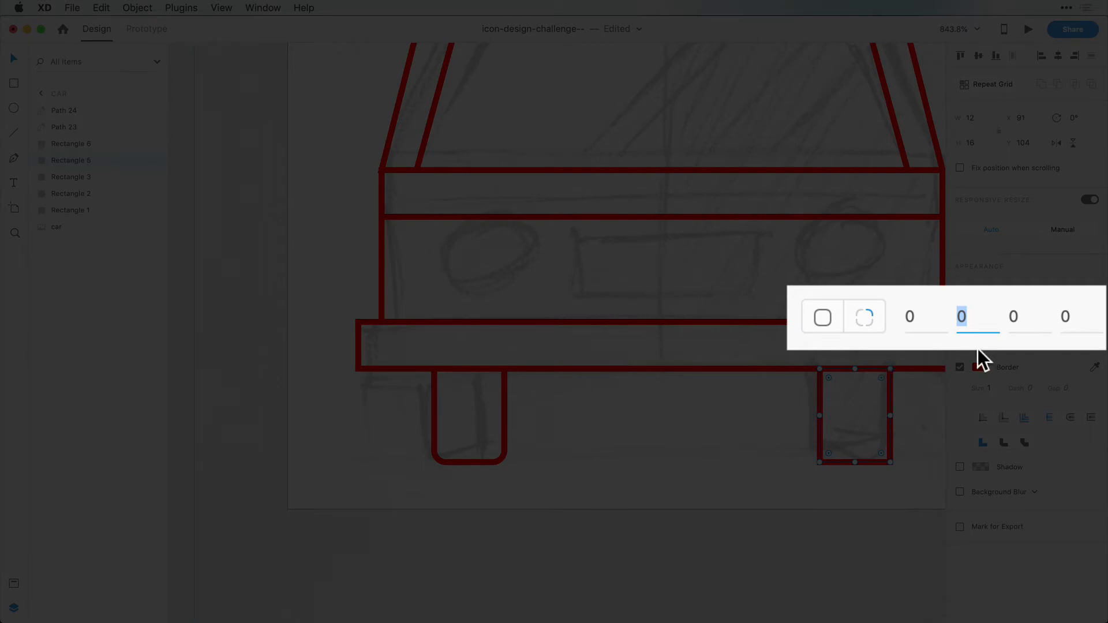
left_click(1024, 316)
left_click_drag(1026, 316, 999, 315)
type("2")
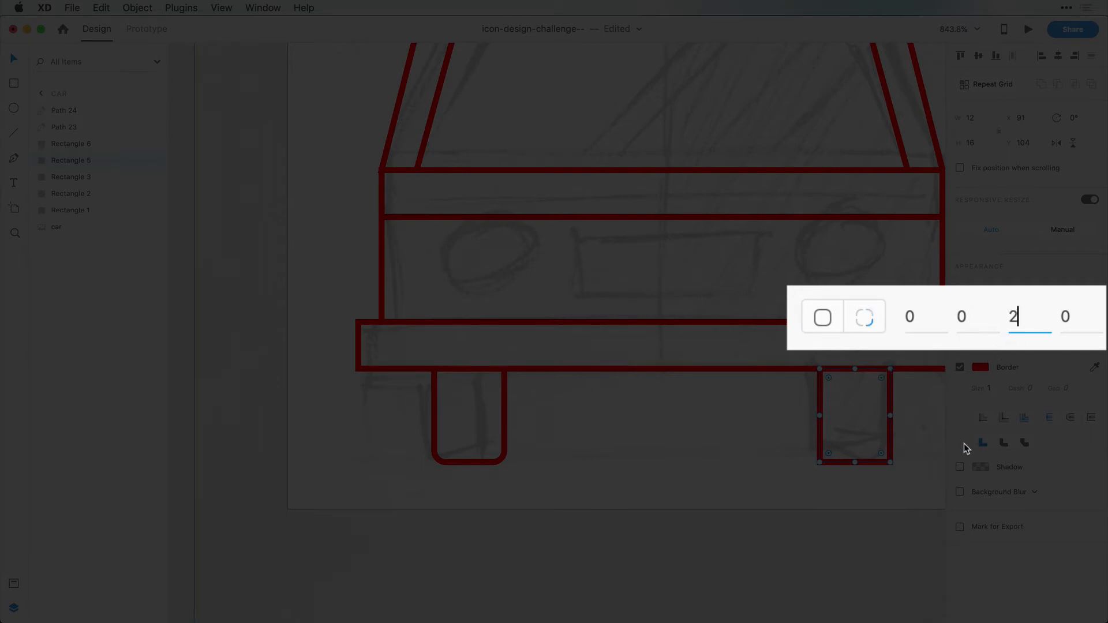
left_click(1055, 317)
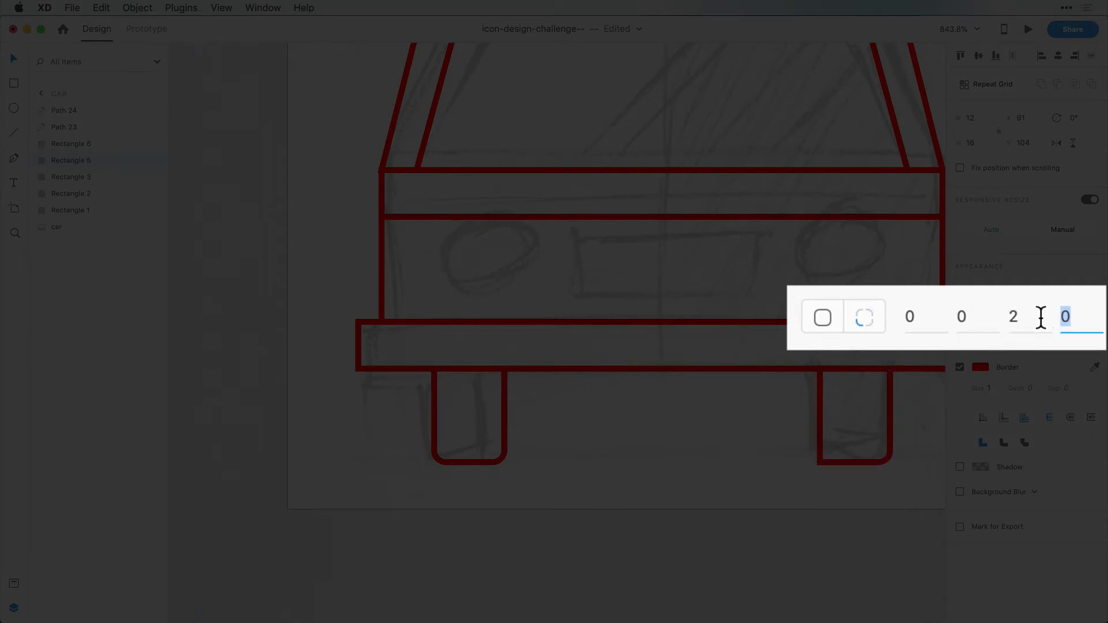
type("2")
key("Return")
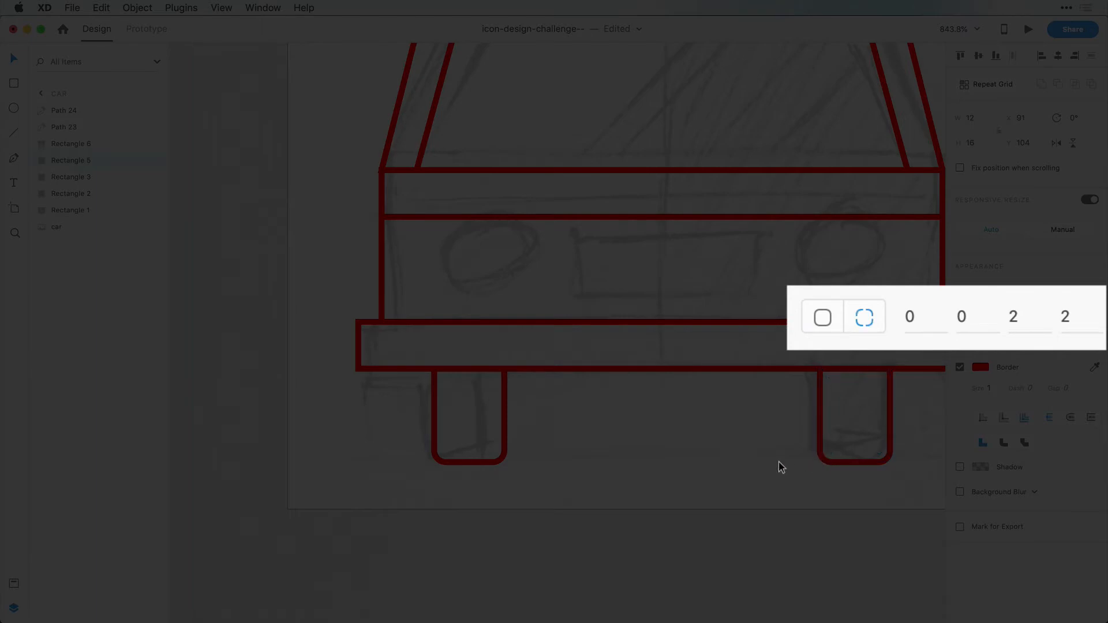
scroll(781, 465, "right", 3)
left_click(841, 499)
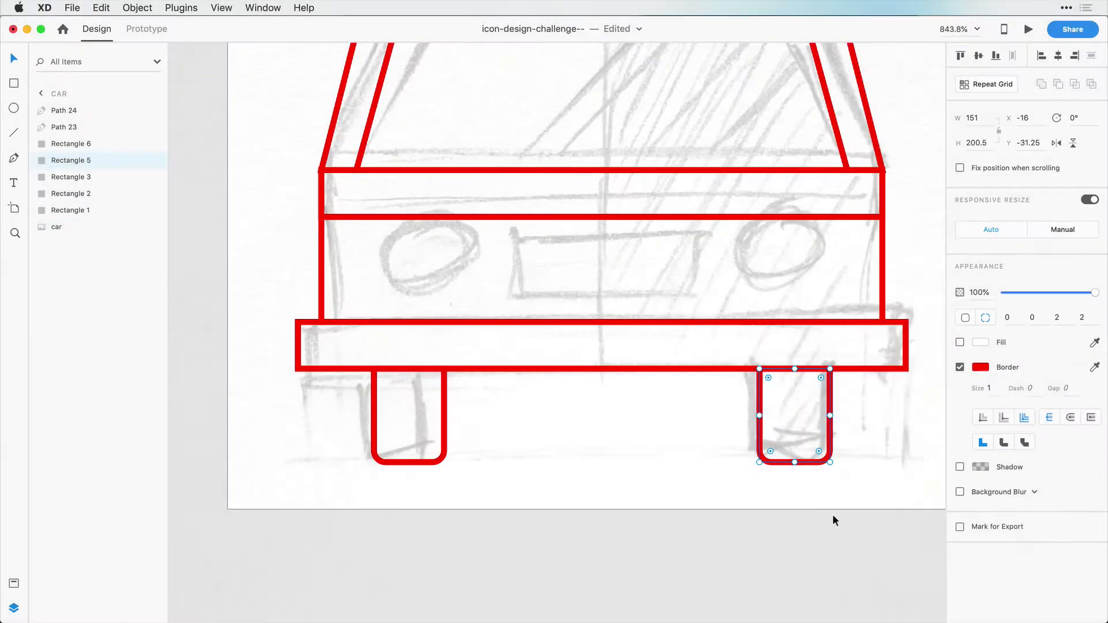
Draw two 12 px headlight circles at Y 81, one aligned above each tire.
scroll(620, 448, "down", 5)
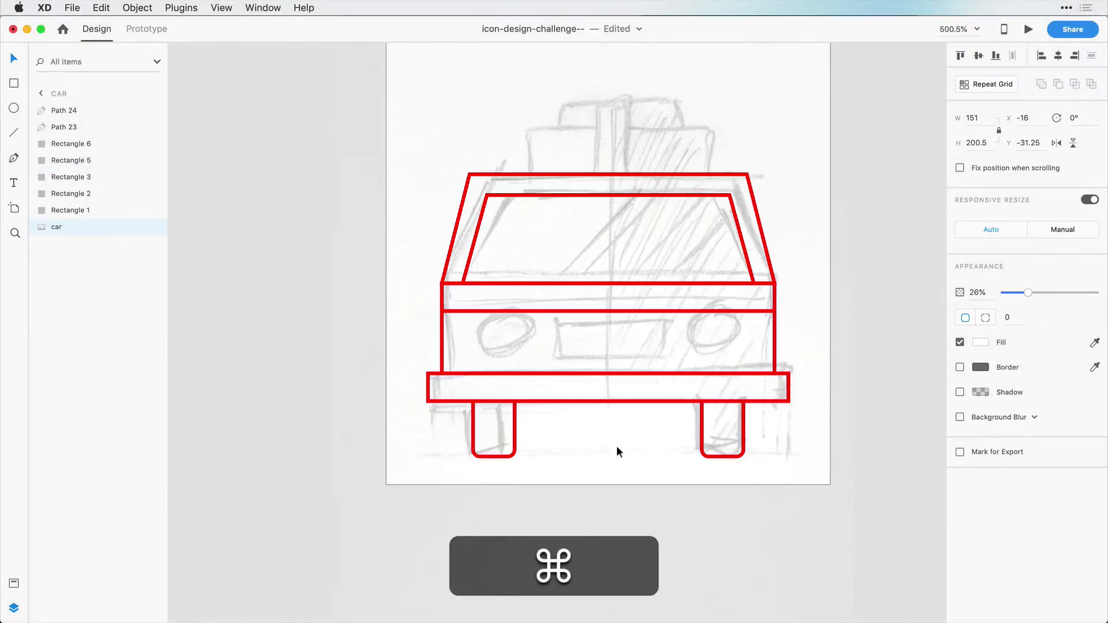
scroll(616, 447, "up", 2)
key("e")
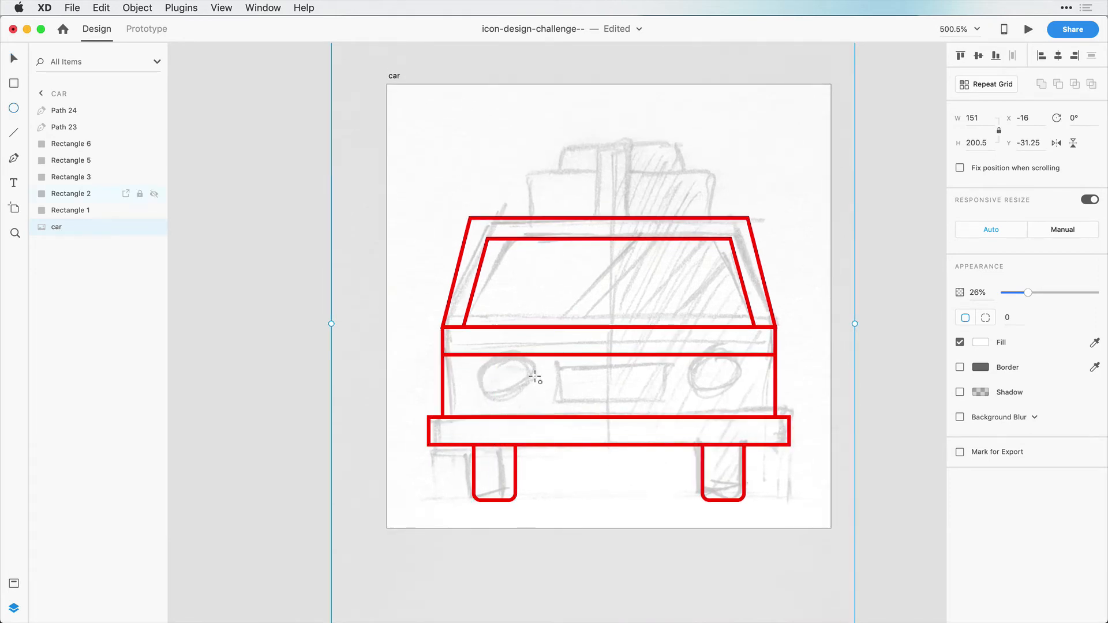
mouse_move(474, 456)
left_mouse_down()
mouse_move(517, 496)
mouse_move(489, 465)
mouse_move(493, 391)
mouse_move(725, 392)
left_mouse_up()
key("shift+v")
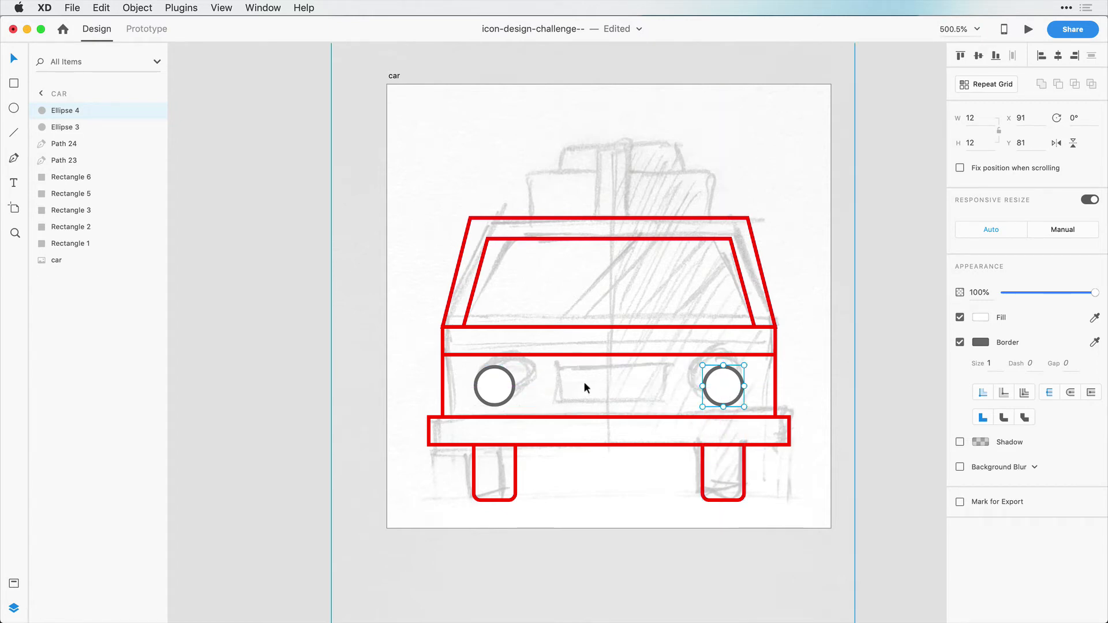
Draw a grille rectangle 12 px high between the headlights, set its width to 32, and center it horizontally on the artboard.
key("r")
left_click_drag(558, 366, 663, 405)
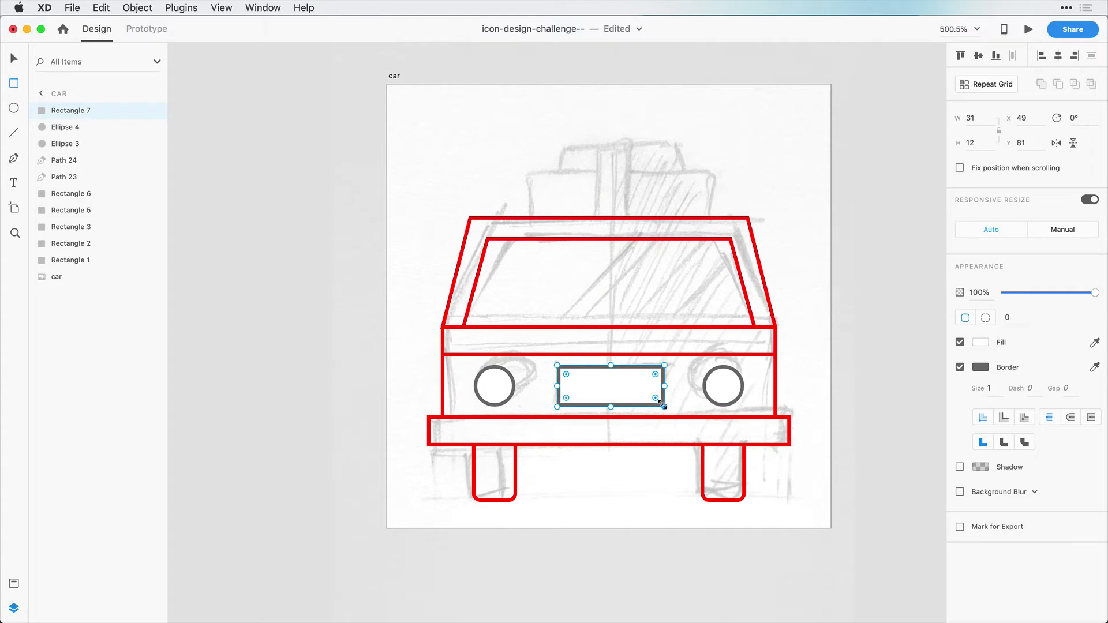
left_click(982, 116)
type("32")
key("Return")
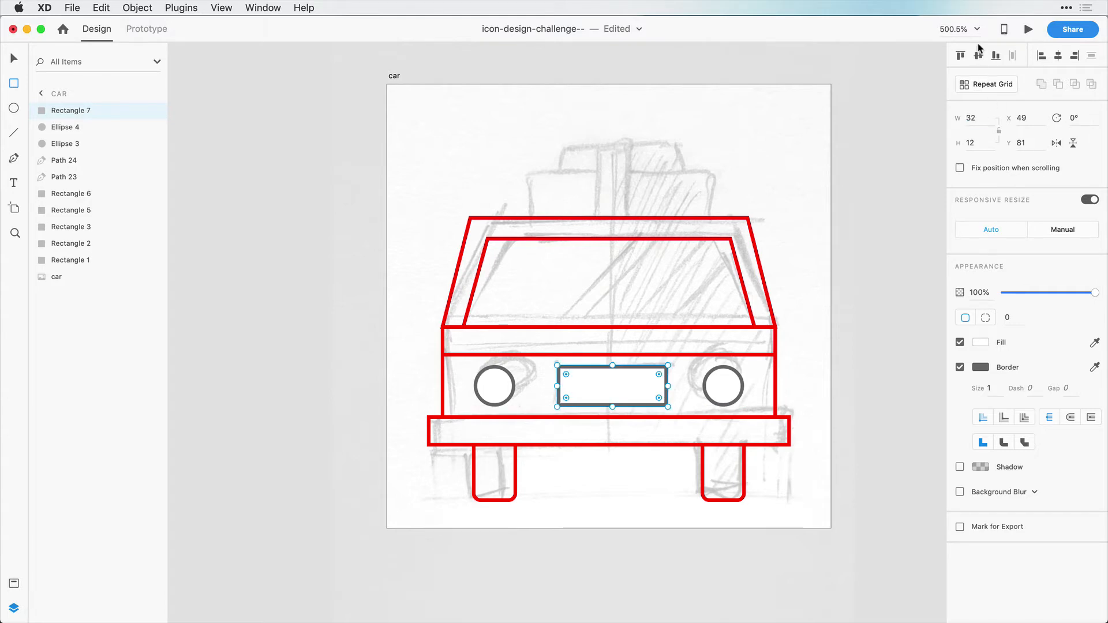
left_click(1057, 58)
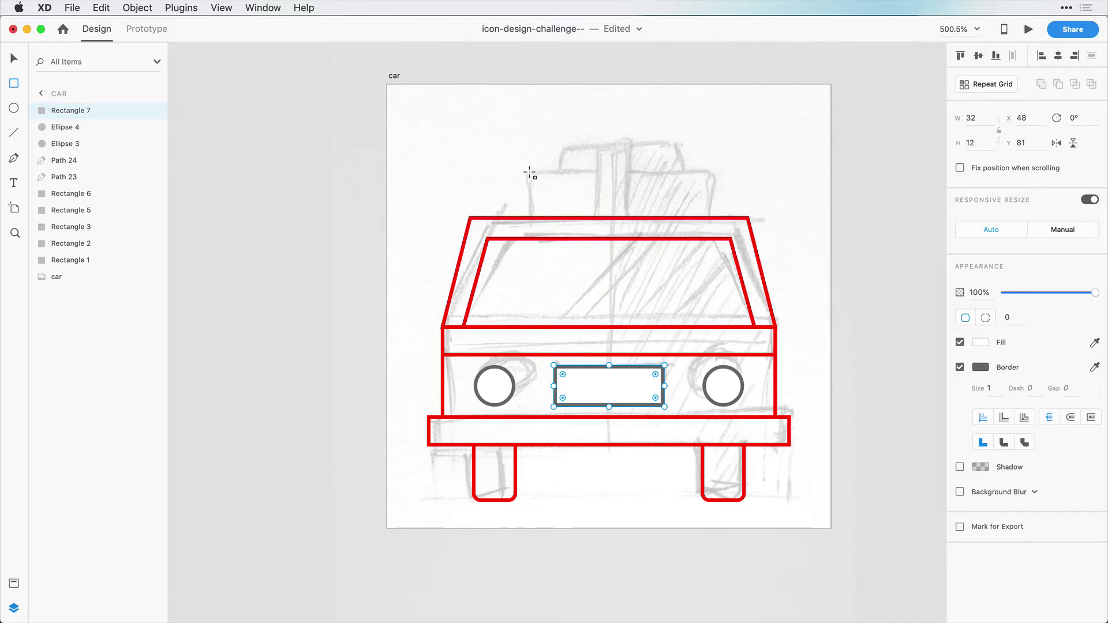
Draw a luggage rectangle about 52 by 14 px on the car roof and turn on the artboard's square grid.
left_click_drag(529, 173, 709, 219)
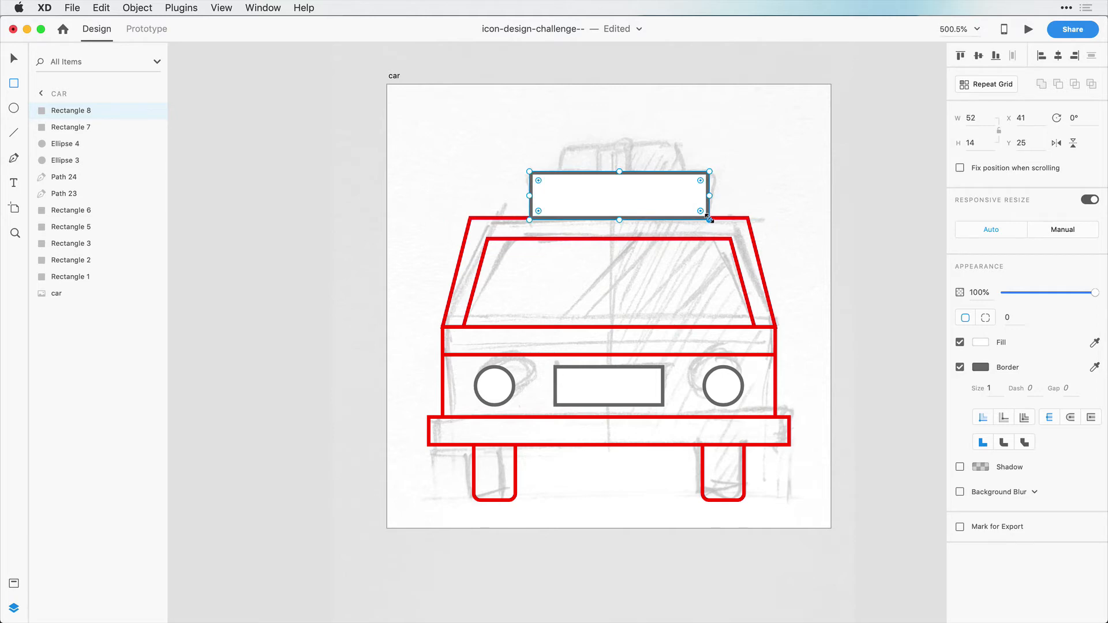
left_click(395, 76)
left_click(959, 379)
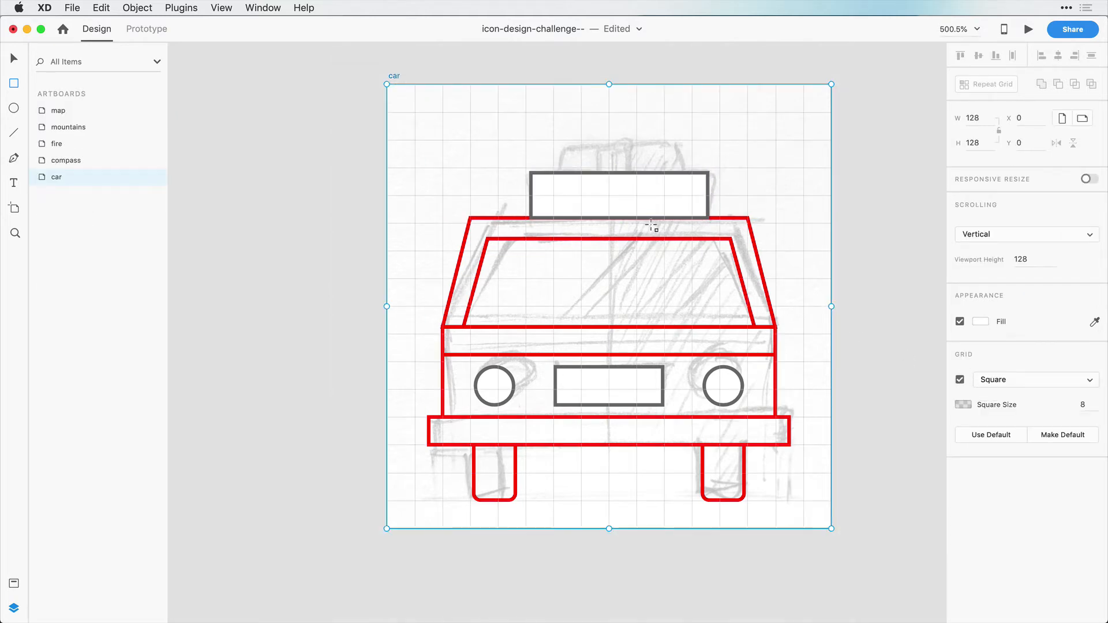
Resize the roof luggage rectangle to 48 by 15 px at X 40, Y 24 to match the grid.
key("v")
left_click(537, 201)
left_click_drag(530, 196, 526, 195)
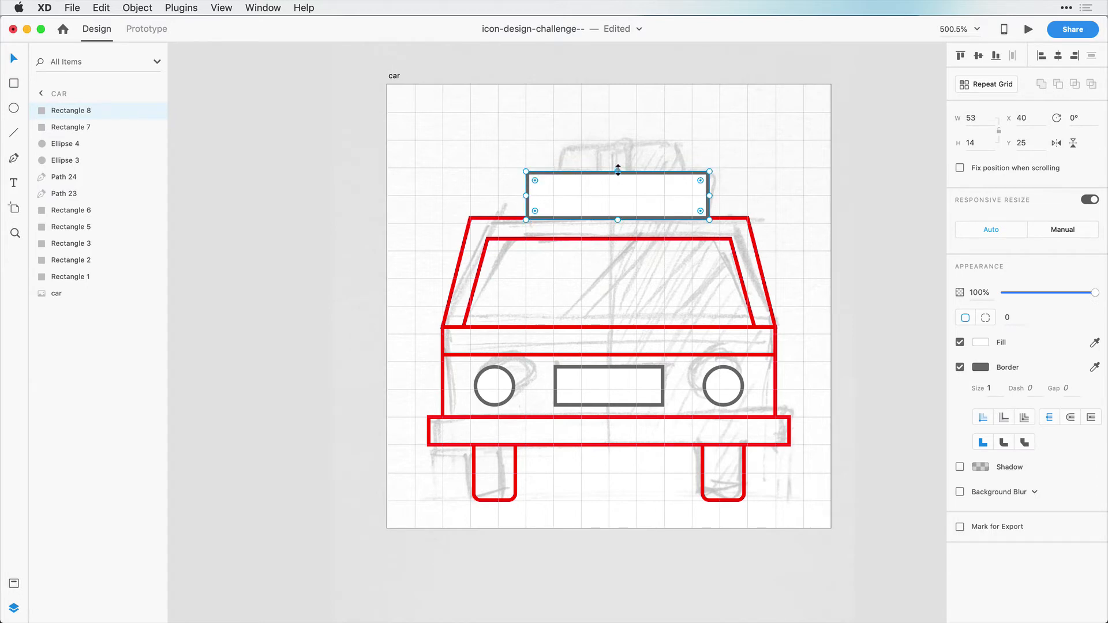
left_click_drag(618, 170, 618, 167)
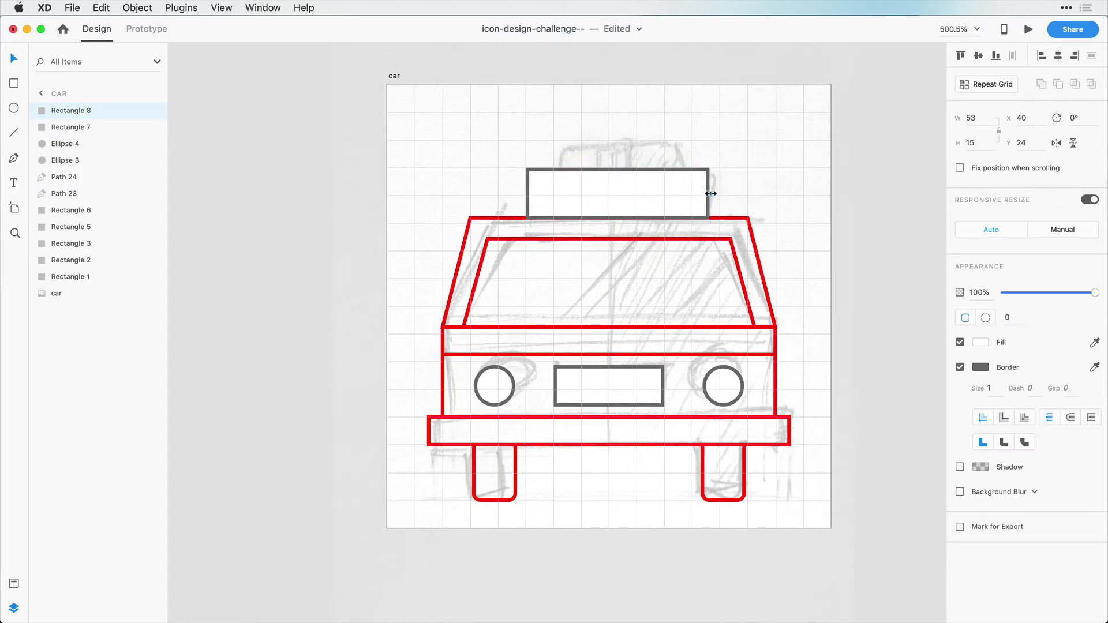
left_click_drag(710, 193, 702, 193)
left_click_drag(700, 193, 697, 193)
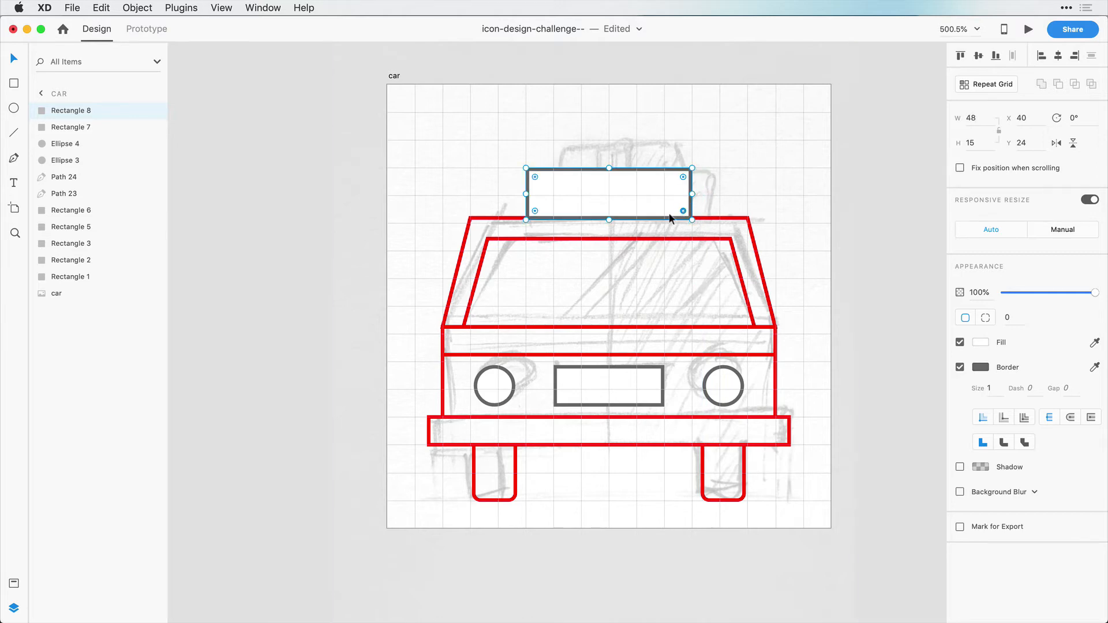
Duplicate the luggage rectangle upward to Y 16 and resize the copy to 32 by 8 px, centered on the larger piece.
left_click_drag(626, 188, 625, 164)
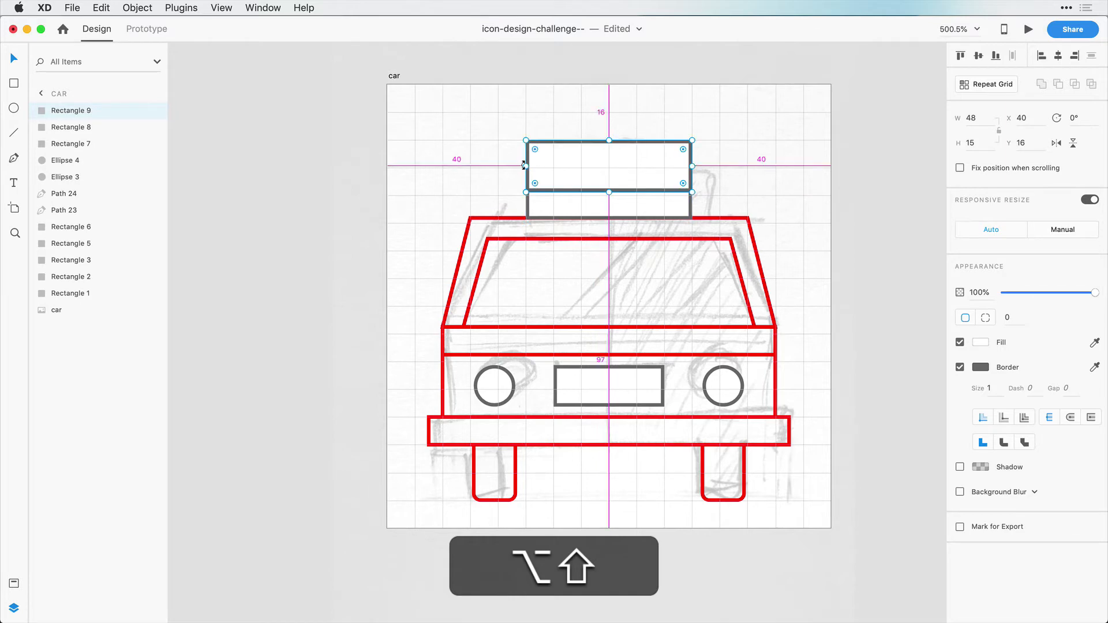
left_click_drag(526, 166, 554, 166)
left_click_drag(606, 190, 609, 168)
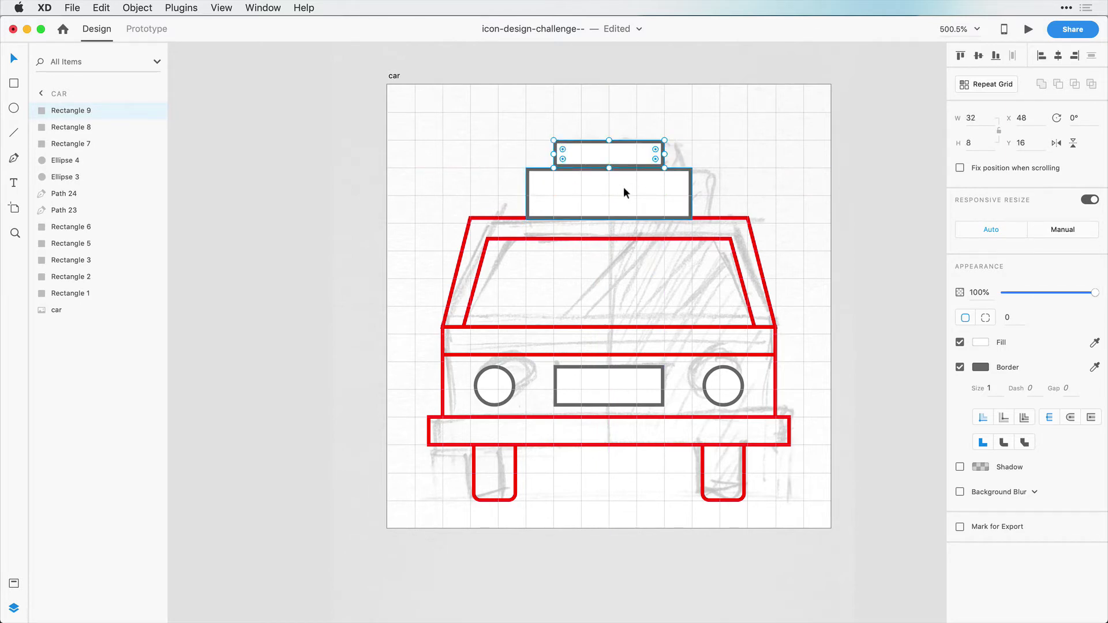
Draw a vertical strap rectangle 23 px high across both luggage pieces and set its width to 6.
left_click(14, 85)
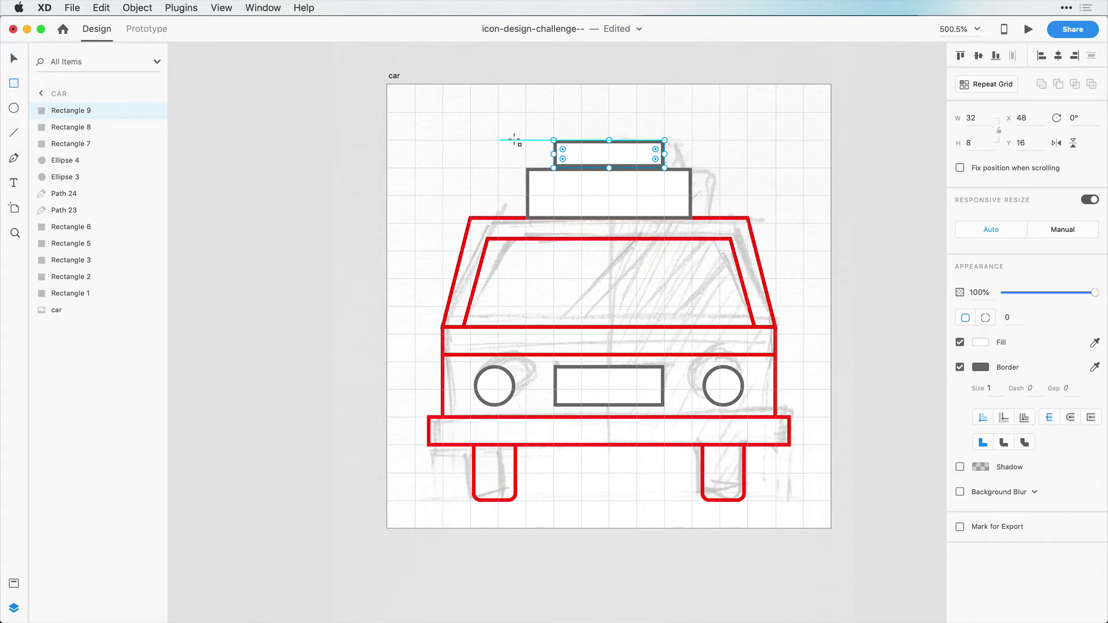
left_click_drag(620, 141, 600, 218)
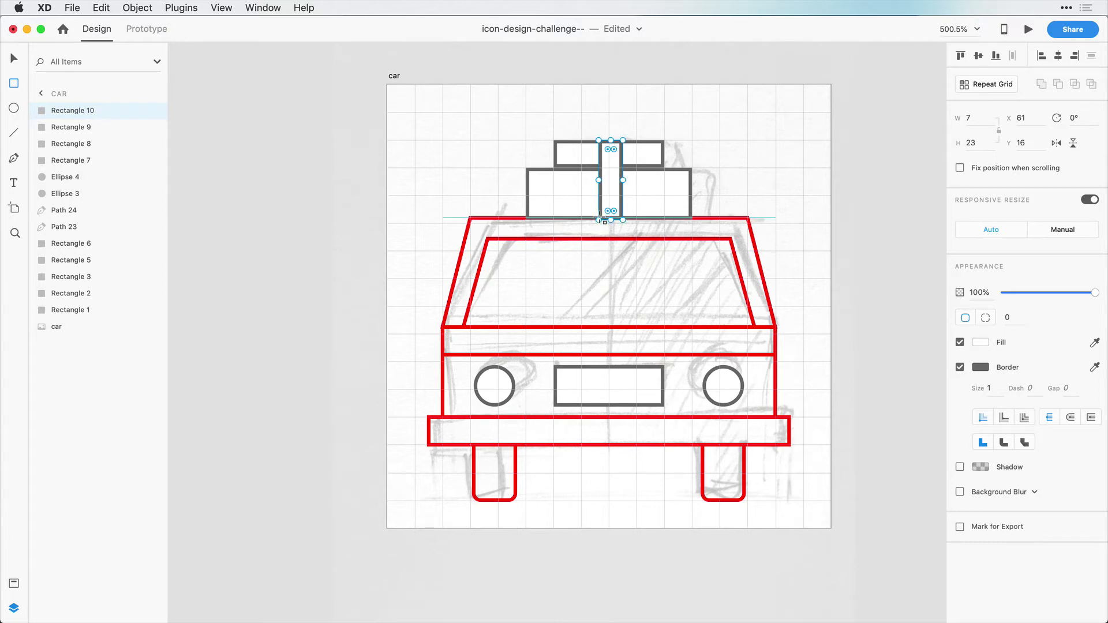
left_click(976, 117)
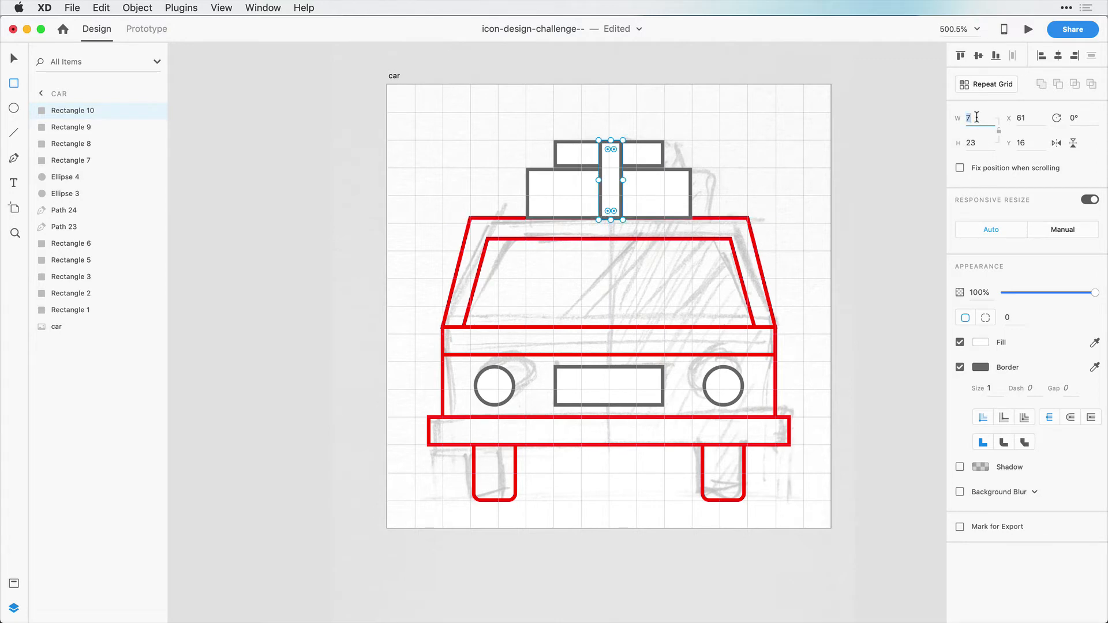
type("6")
key("Return")
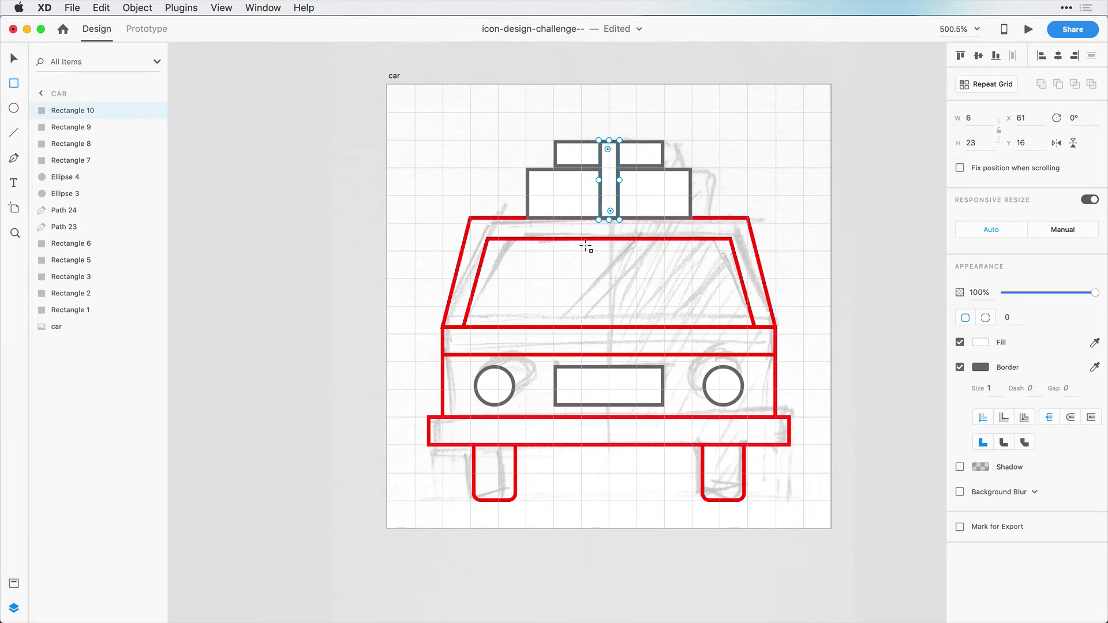
Draw a reflection bar about 7 by 25 px inside the windshield and slant it by moving its top points about 24 px right.
left_click_drag(565, 241, 587, 328)
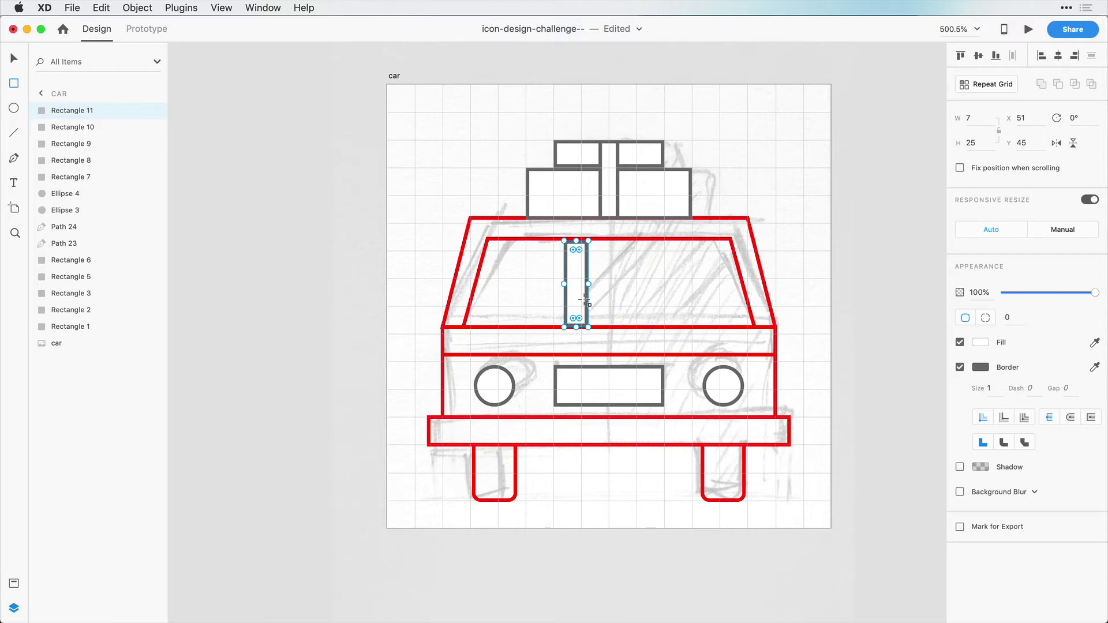
key("v")
double_click(574, 282)
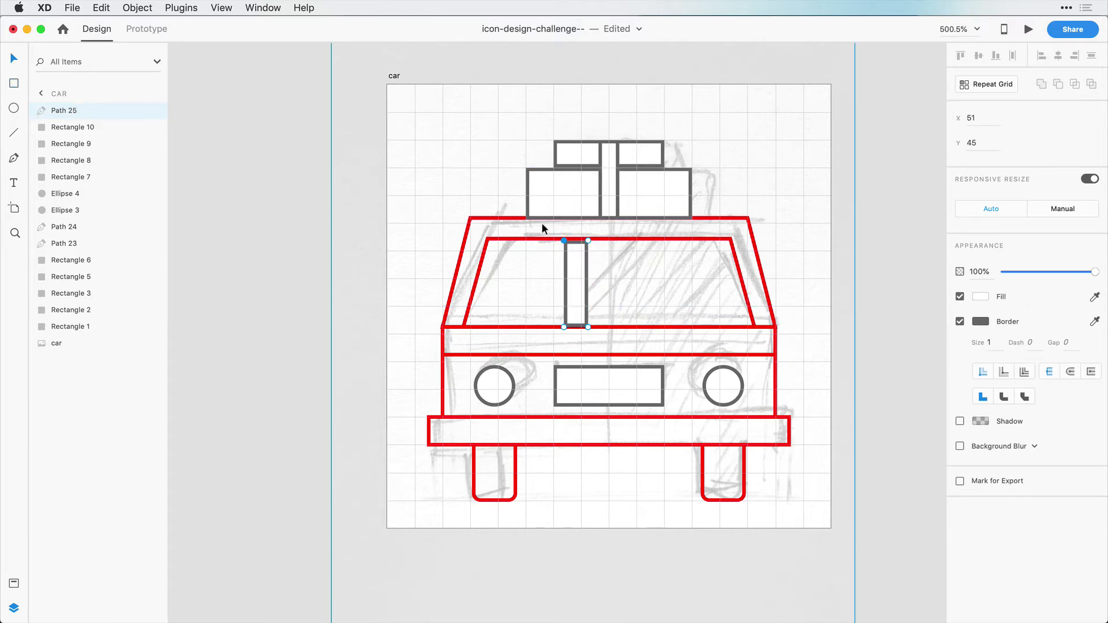
left_click_drag(541, 222, 673, 245)
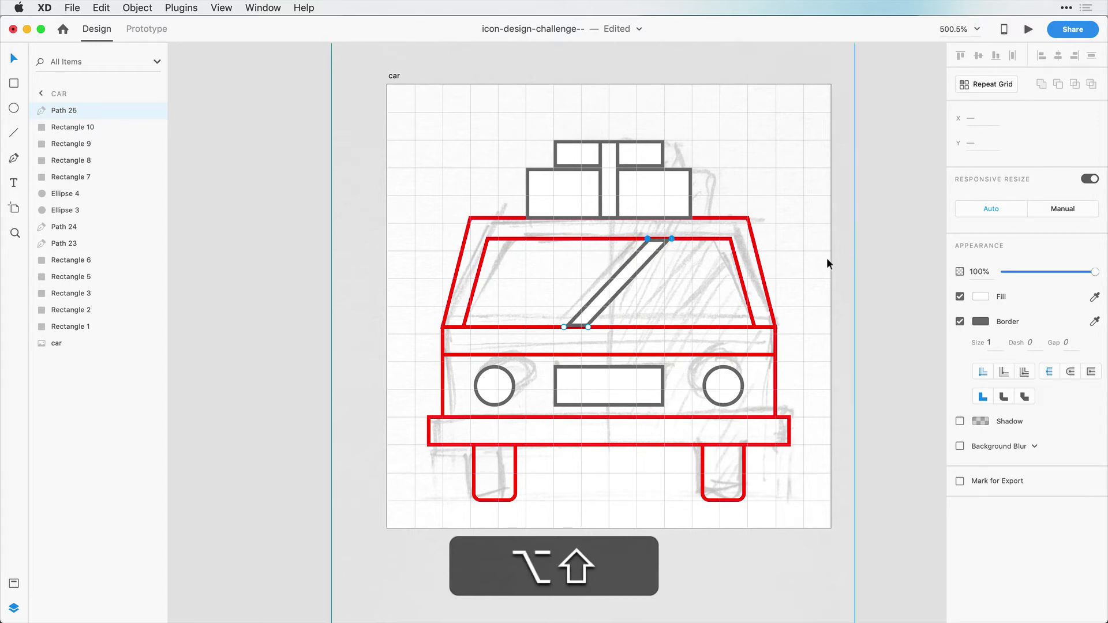
left_click(865, 266)
Duplicate the slanted reflection bar to X 67 and widen the copy by moving its two left corner points about 3 px left.
left_click(633, 270)
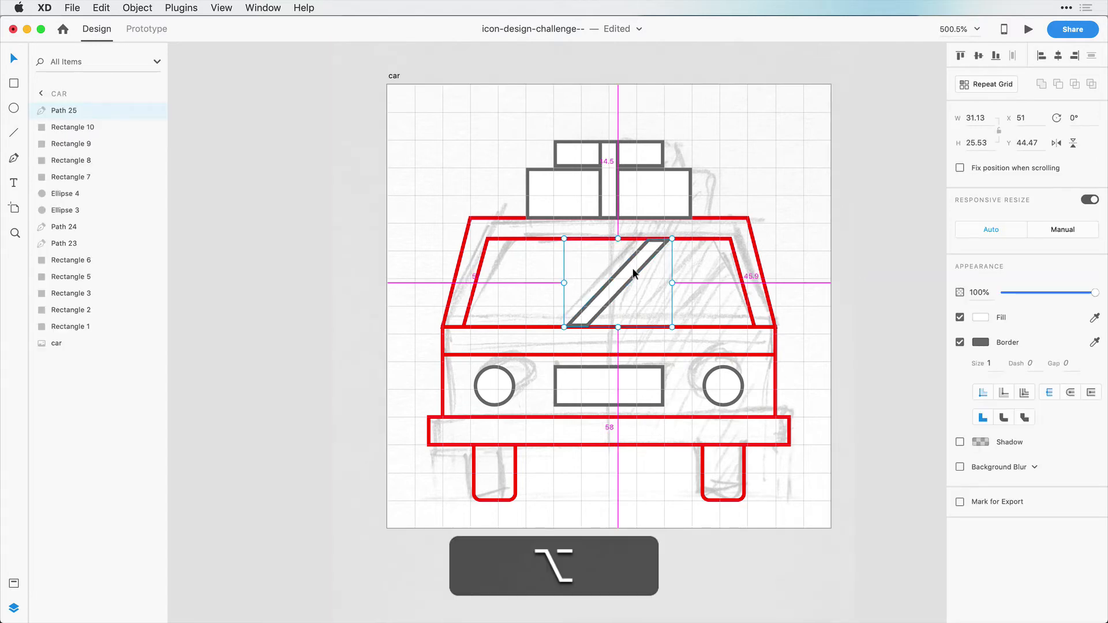
left_click_drag(633, 270, 681, 273)
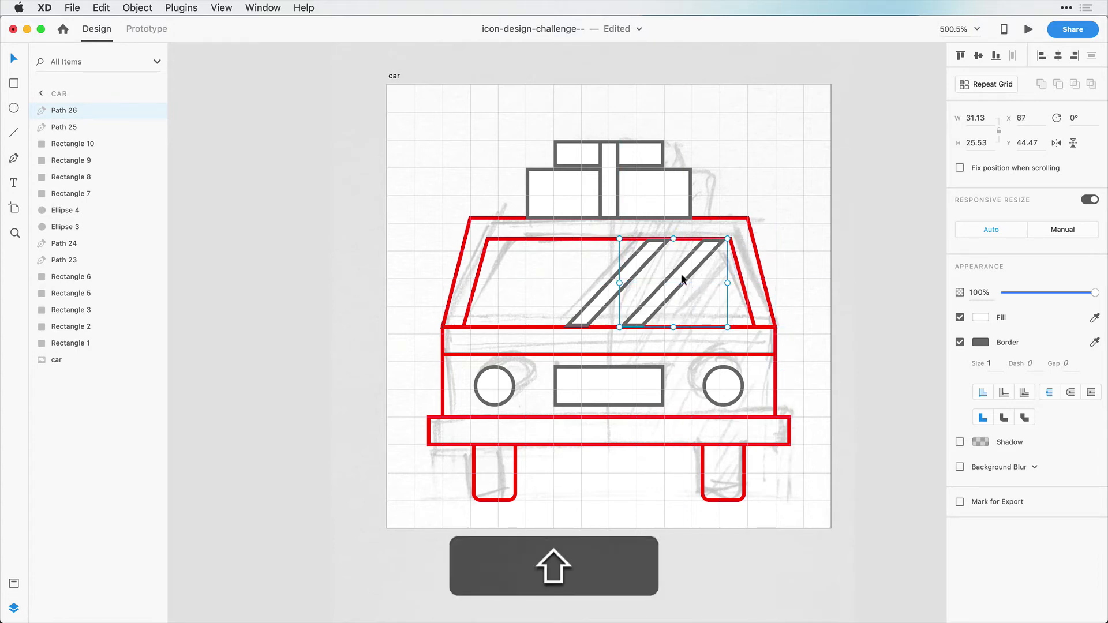
double_click(681, 274)
left_click(618, 327)
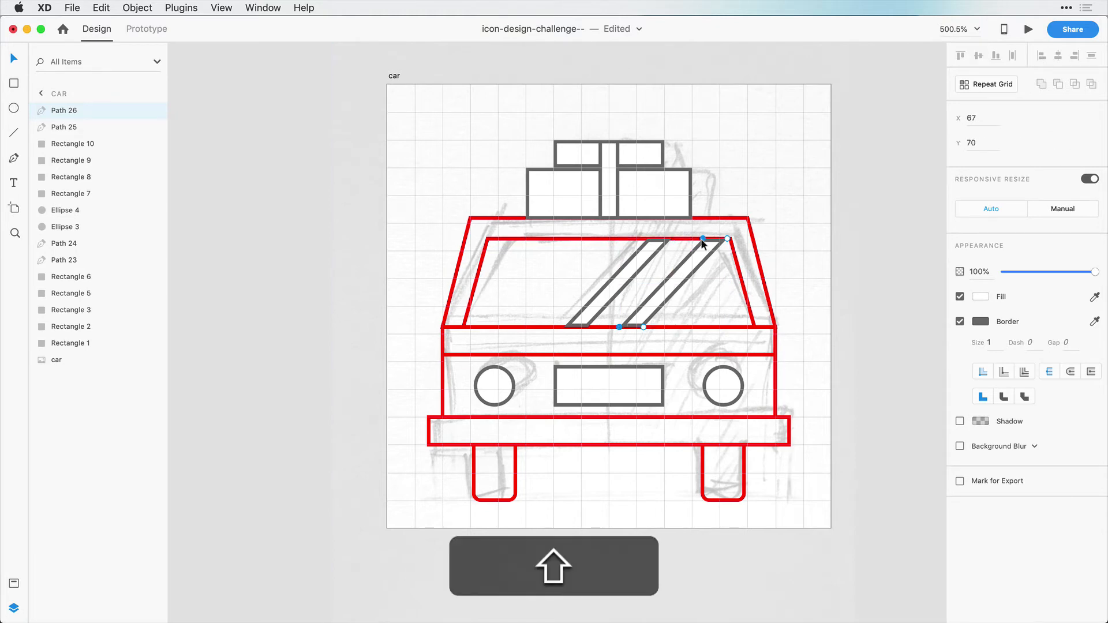
left_click(703, 239, "shift")
key("Left")
key("Left")
key("Left")
key("Left")
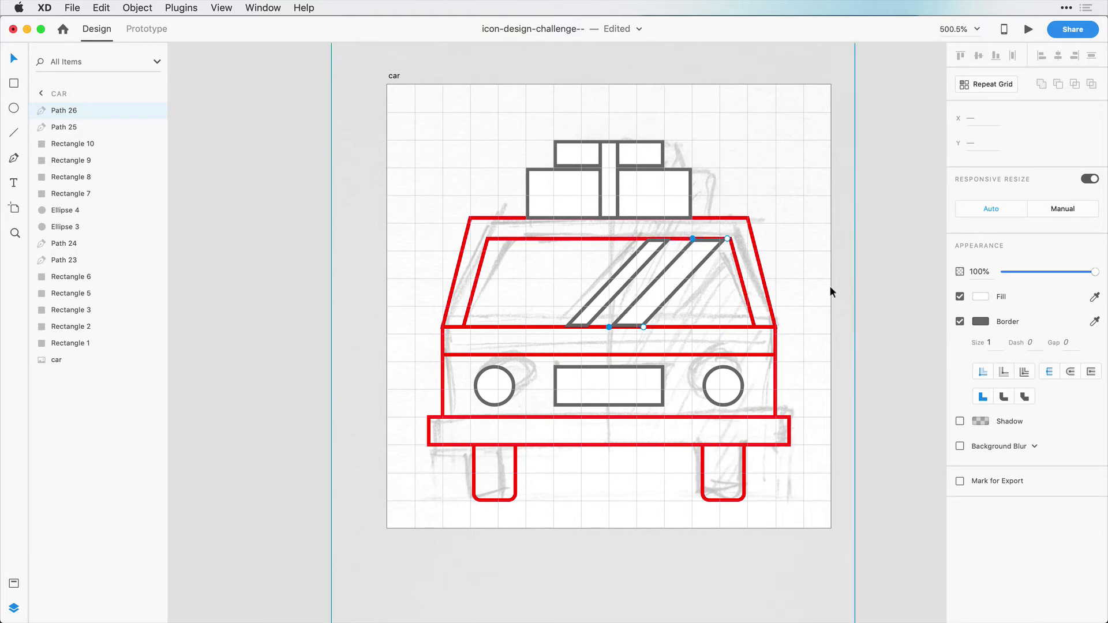
left_click(881, 293)
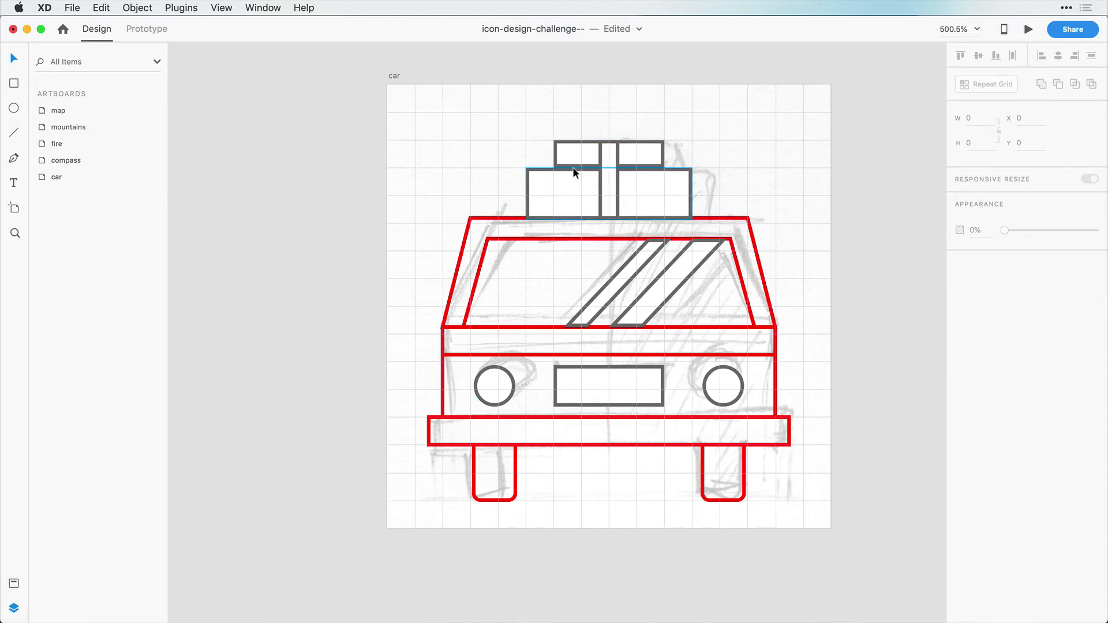
Hide the sketch image and give all the car shapes a white fill and a center-aligned red #FF0000 border.
left_click(478, 178)
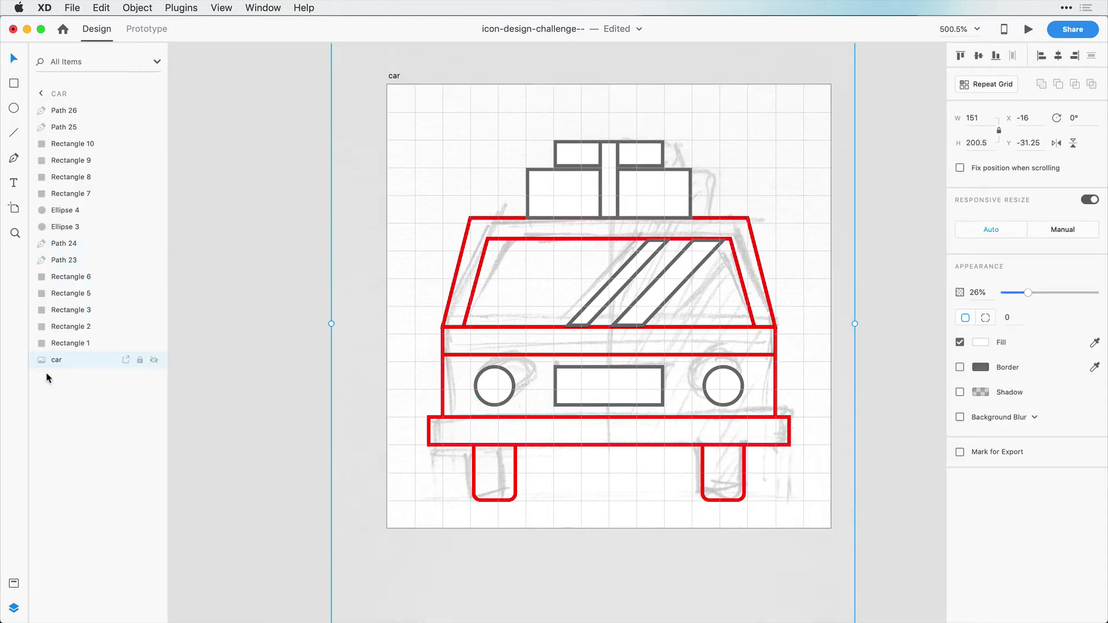
left_click(153, 360)
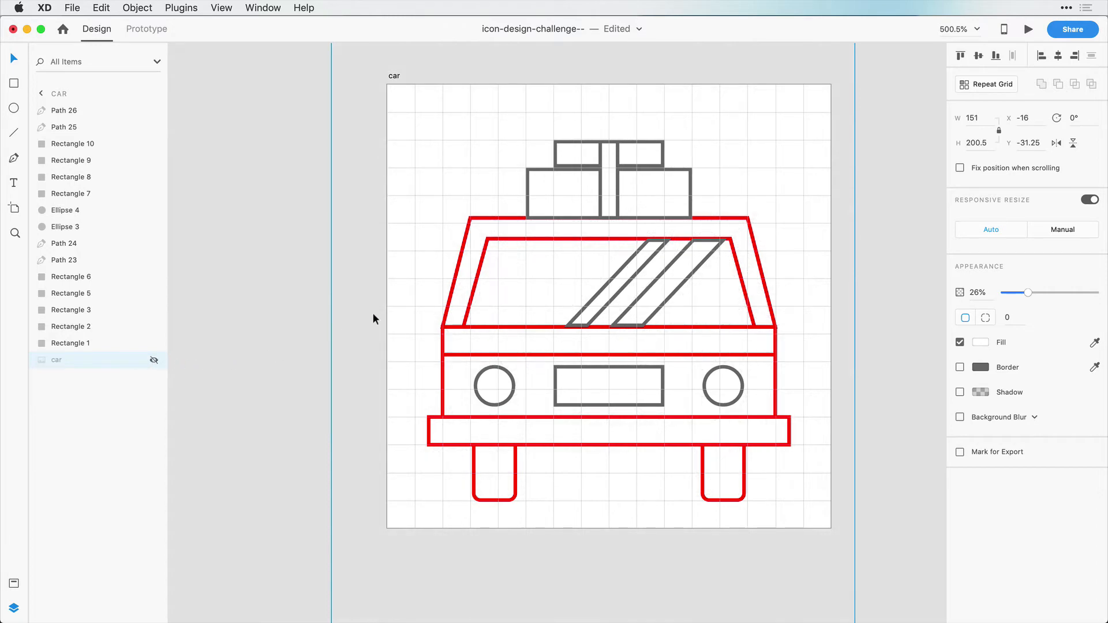
mouse_move(316, 544)
left_mouse_down()
mouse_move(557, 306)
mouse_move(780, 121)
mouse_move(815, 126)
left_mouse_up()
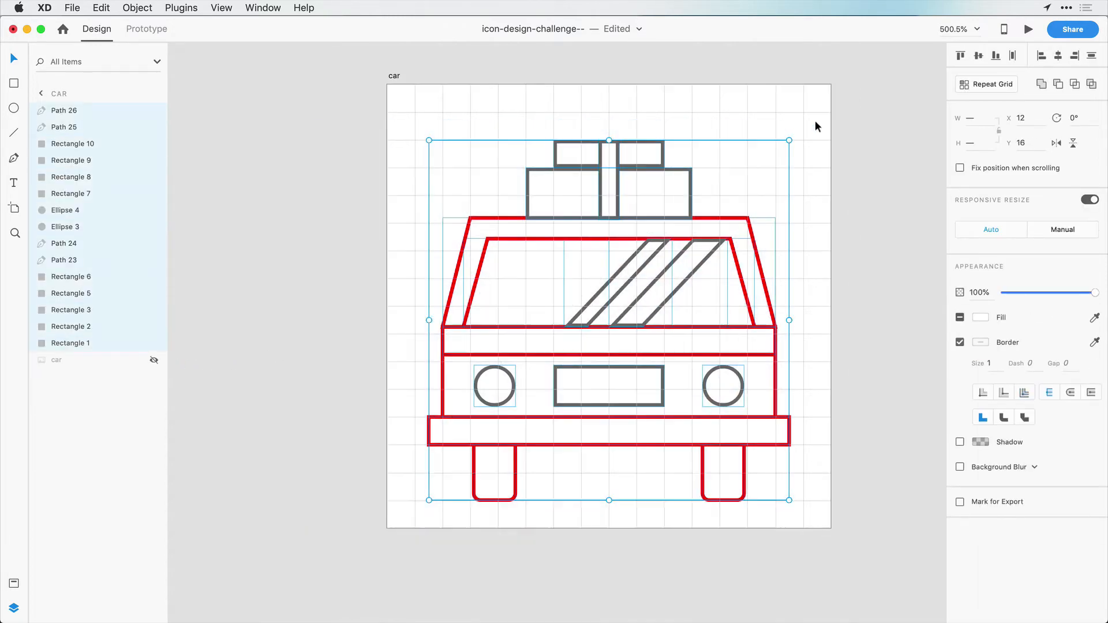
left_click(960, 318)
left_click(980, 342)
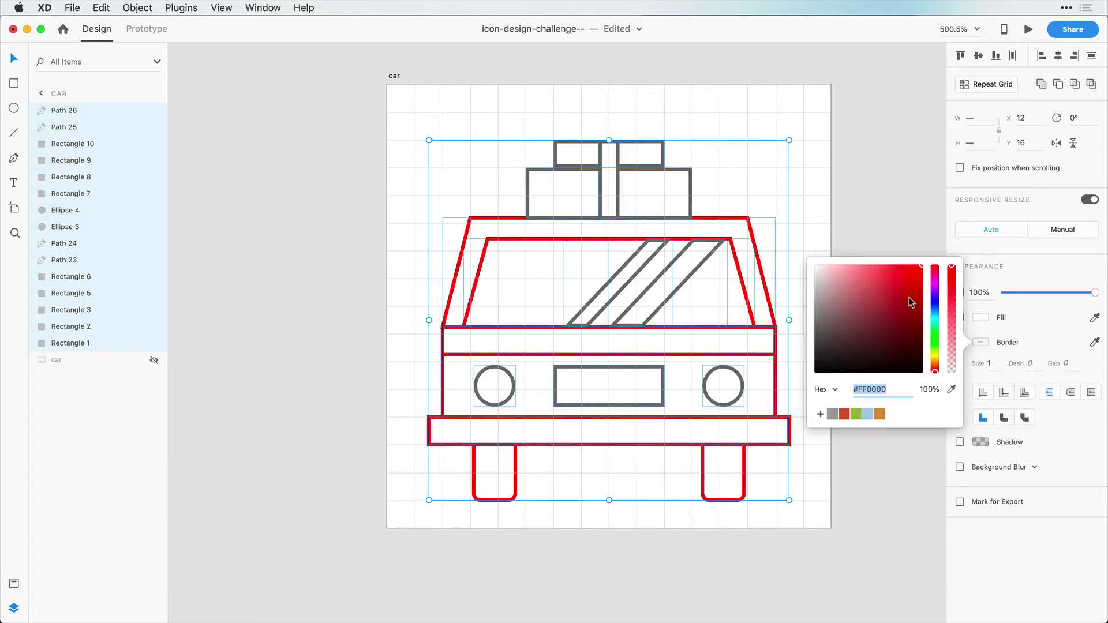
left_click_drag(907, 302, 940, 254)
left_click(1024, 392)
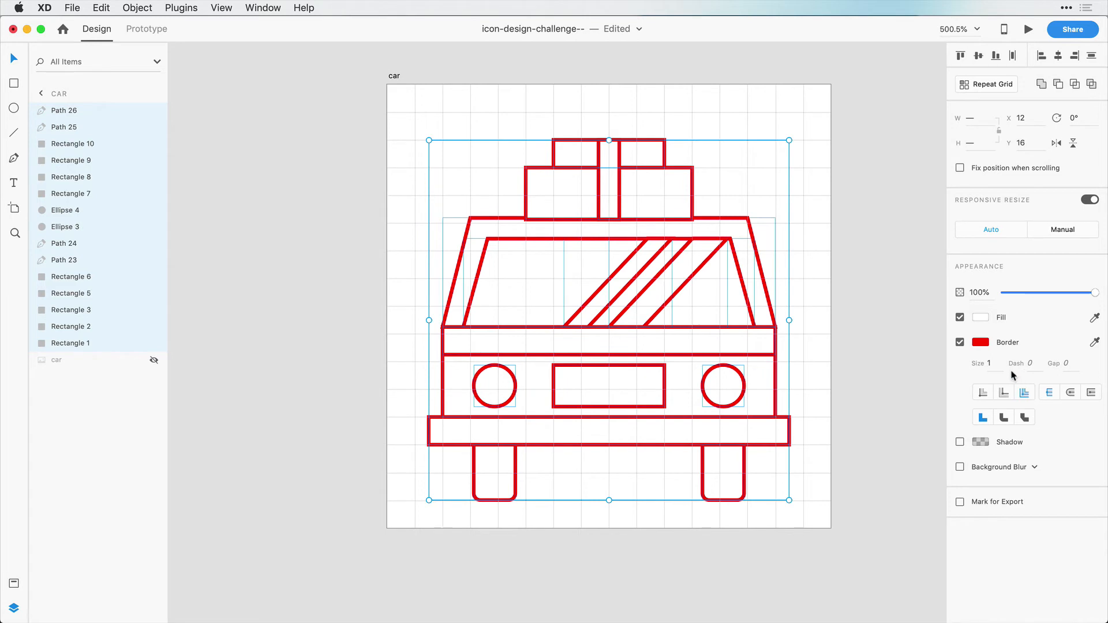
left_click(994, 363)
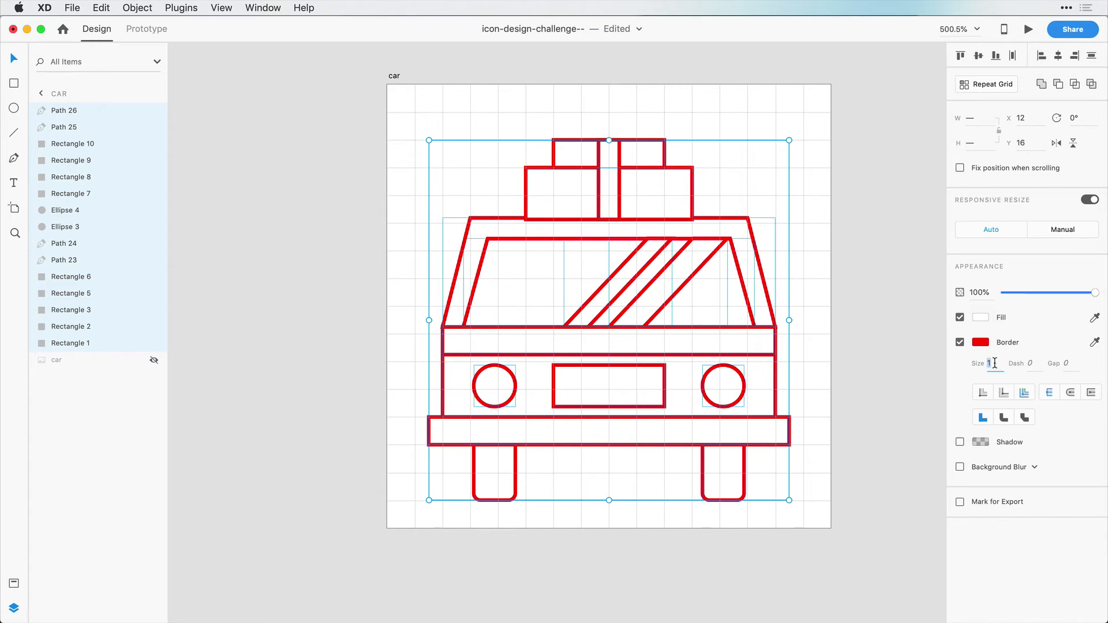
left_click(851, 306)
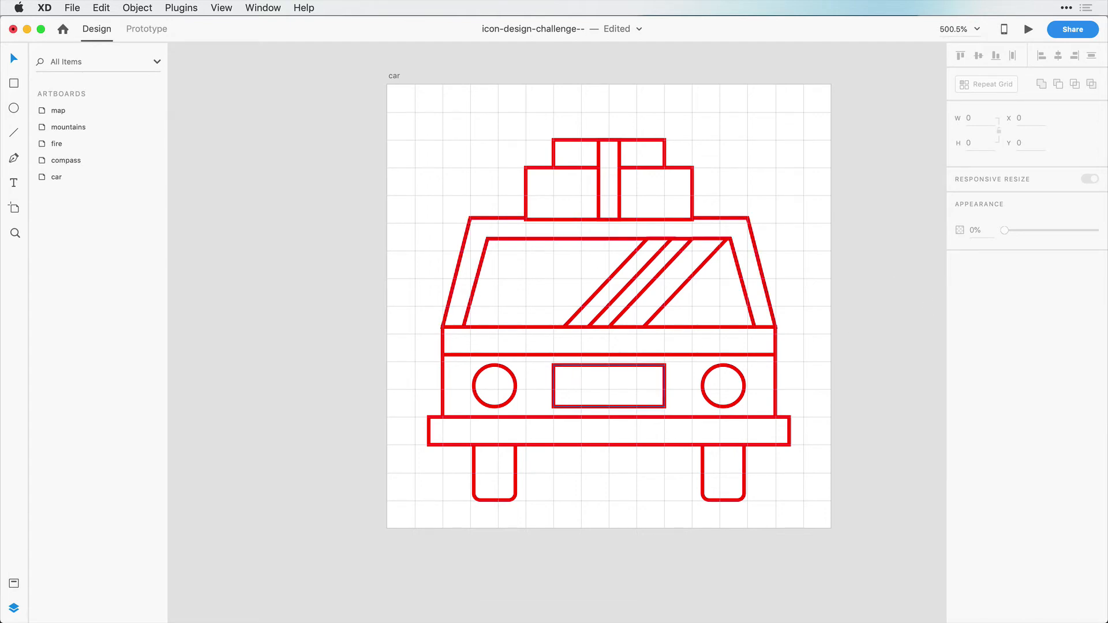
Merge the outer cab outline and the car body rectangle into one shape with a union.
left_click(457, 275)
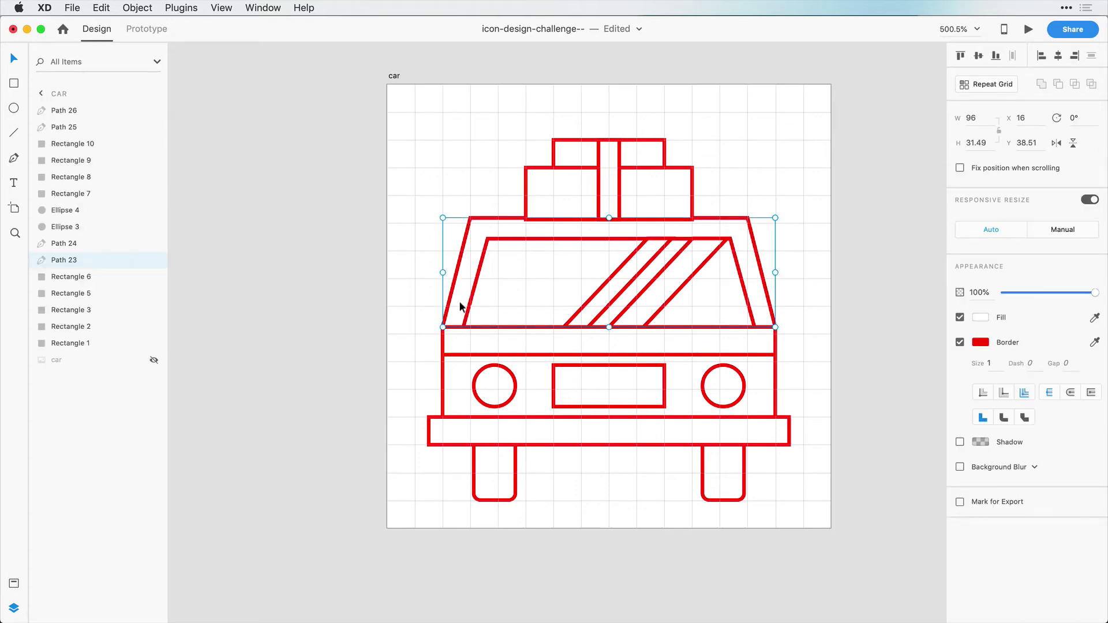
left_click(445, 379, "shift")
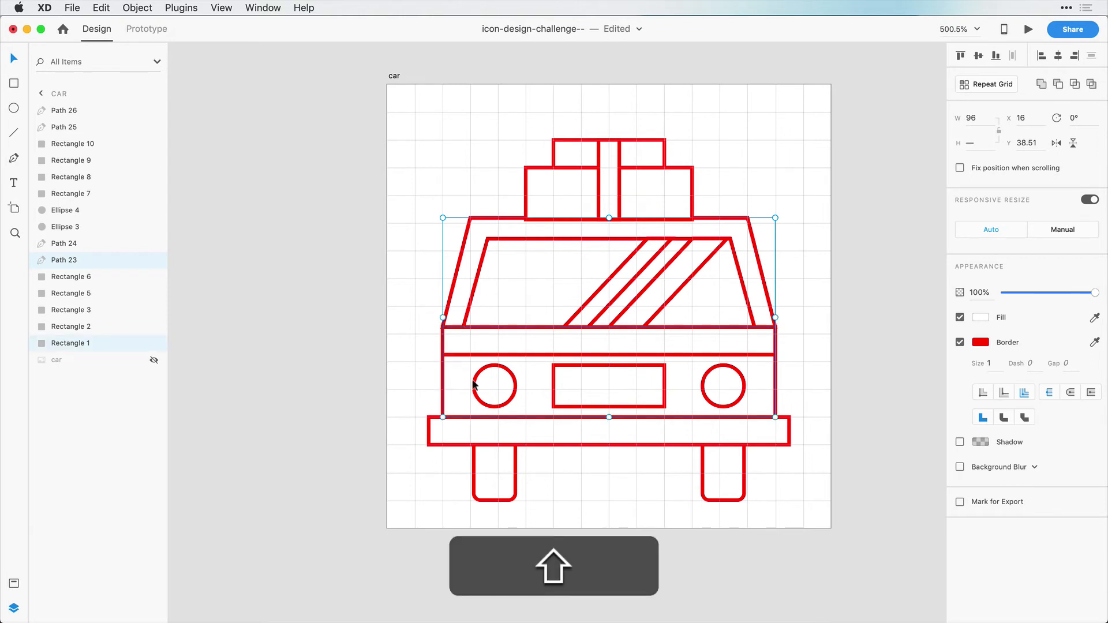
left_click(1041, 85)
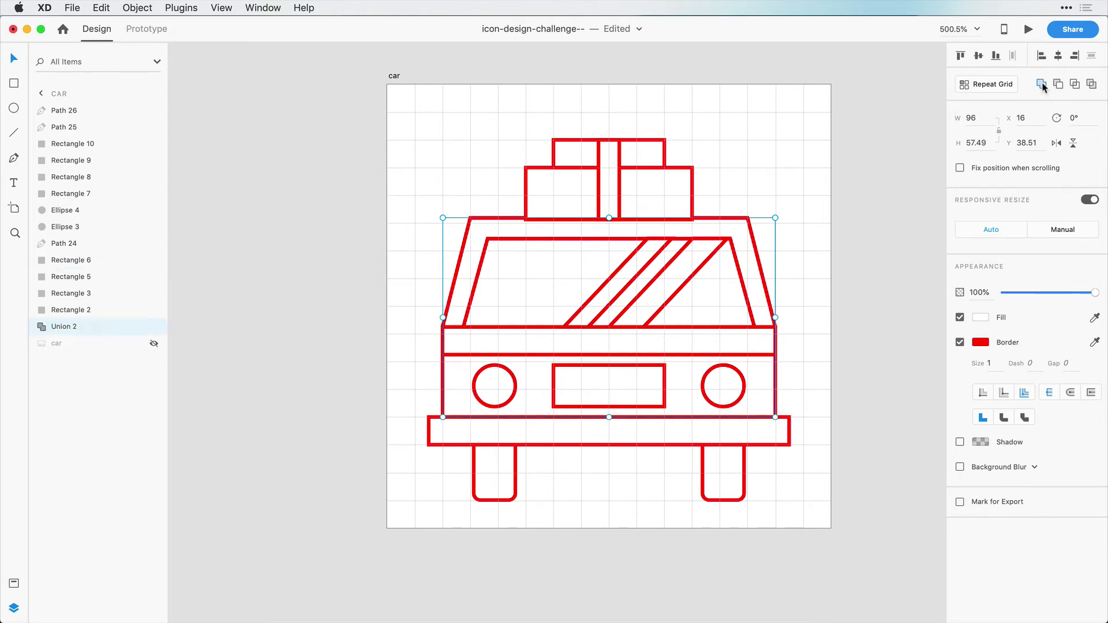
Remove the merged body's border and fill it with the saved orange swatch #D0974F.
left_click(960, 344)
left_click(980, 317)
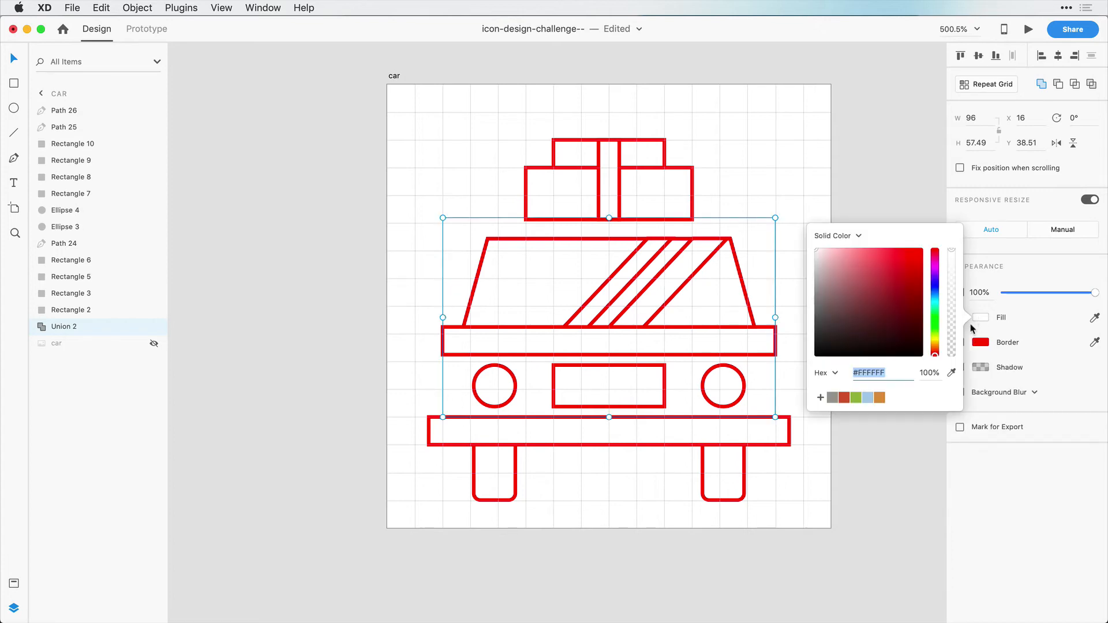
left_click(880, 398)
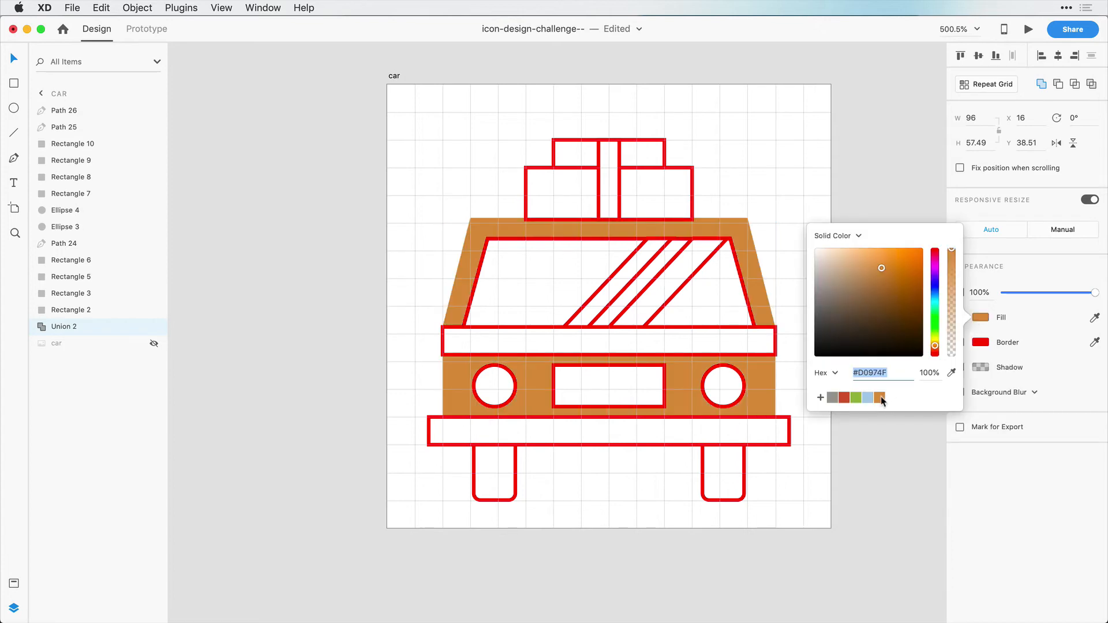
left_click(755, 279)
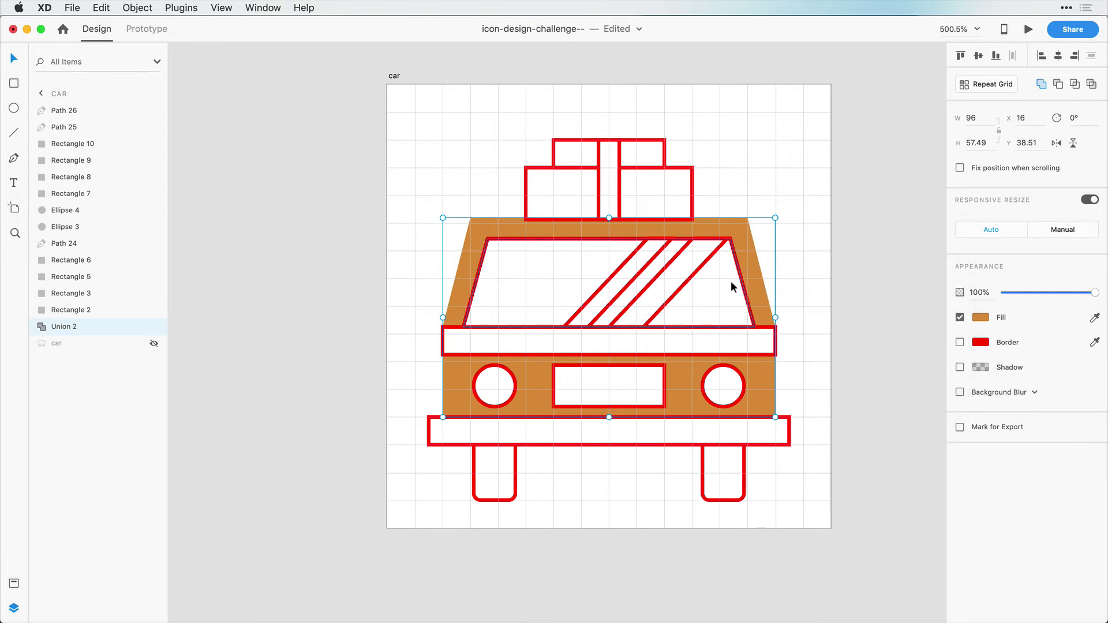
Remove the windshield's border and fill it with the saved light blue swatch #ADC9E3.
left_click(731, 280)
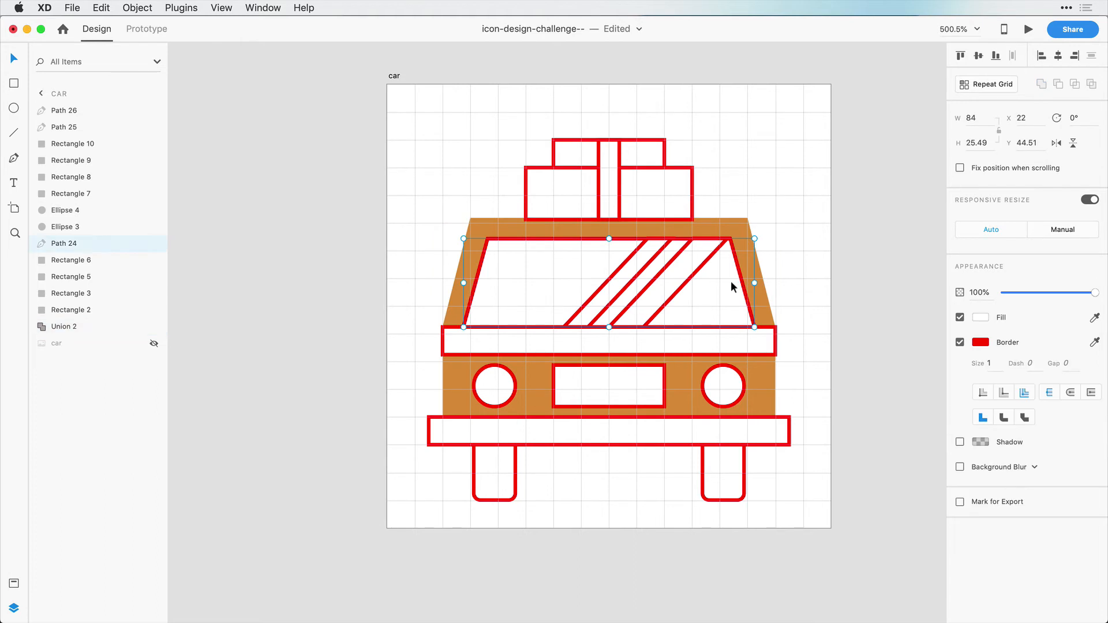
left_click(960, 342)
left_click(980, 318)
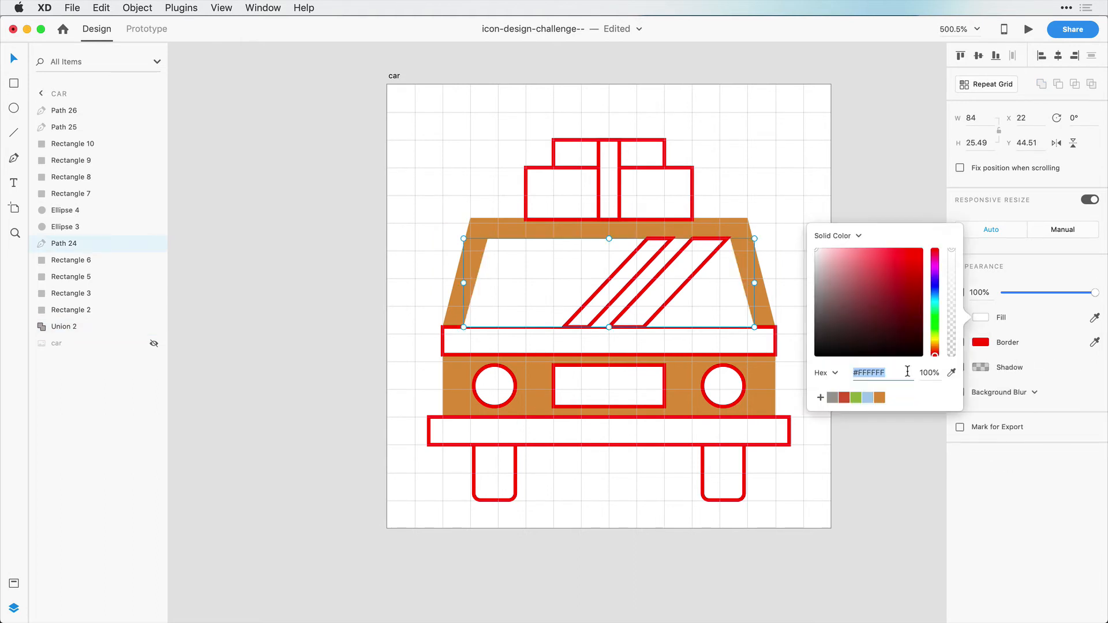
left_click(867, 398)
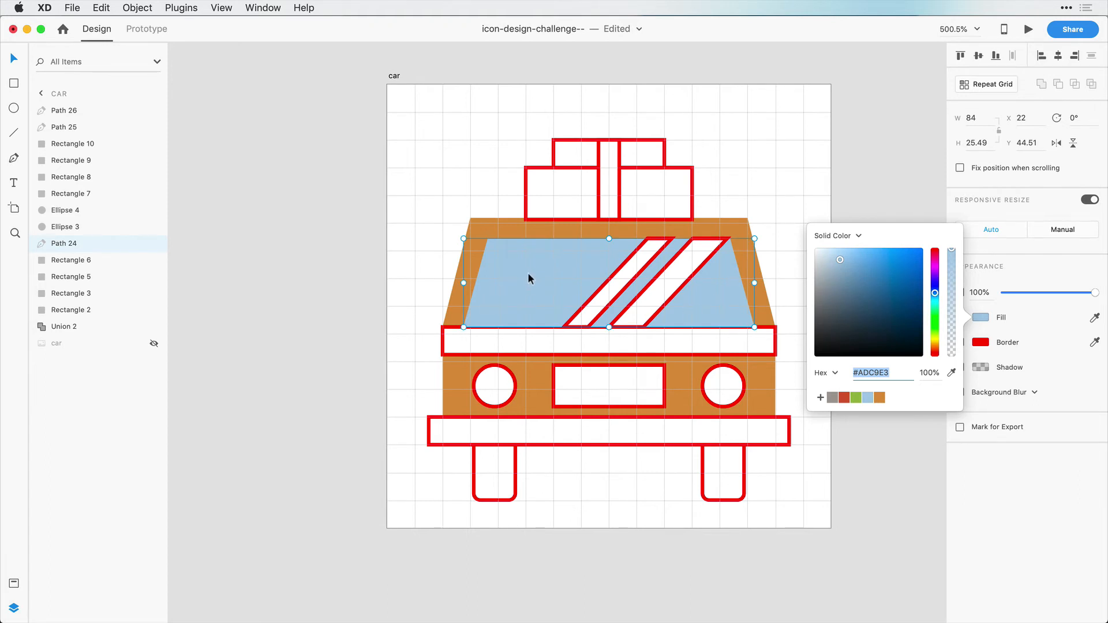
Remove the borders of both slanted windshield reflections and set their white fill to 65% opacity.
left_click(616, 284)
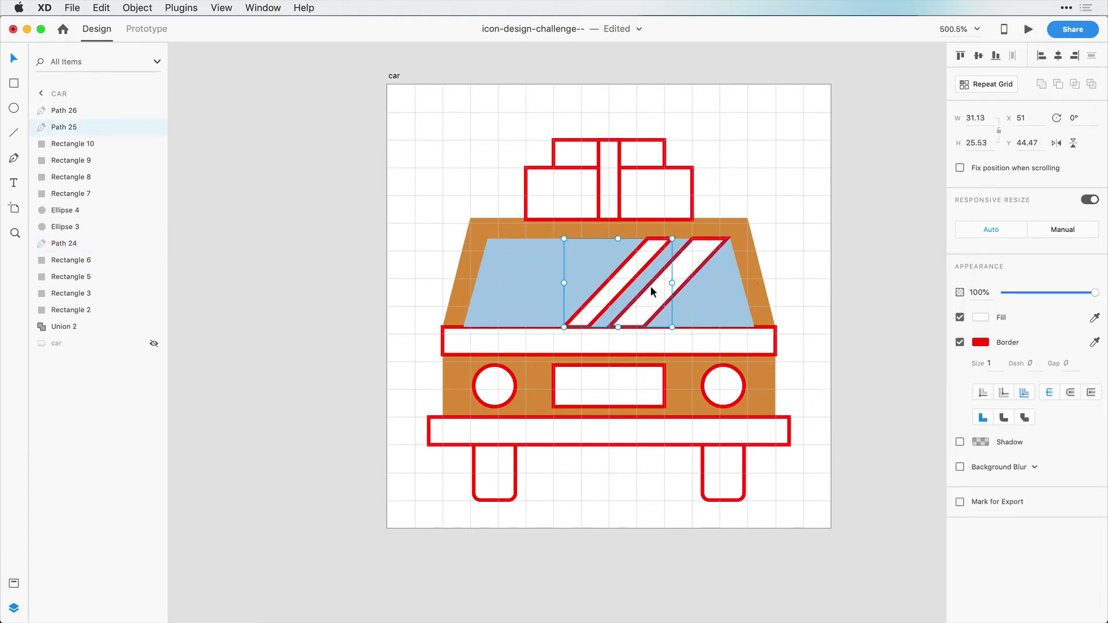
left_click(651, 288, "shift")
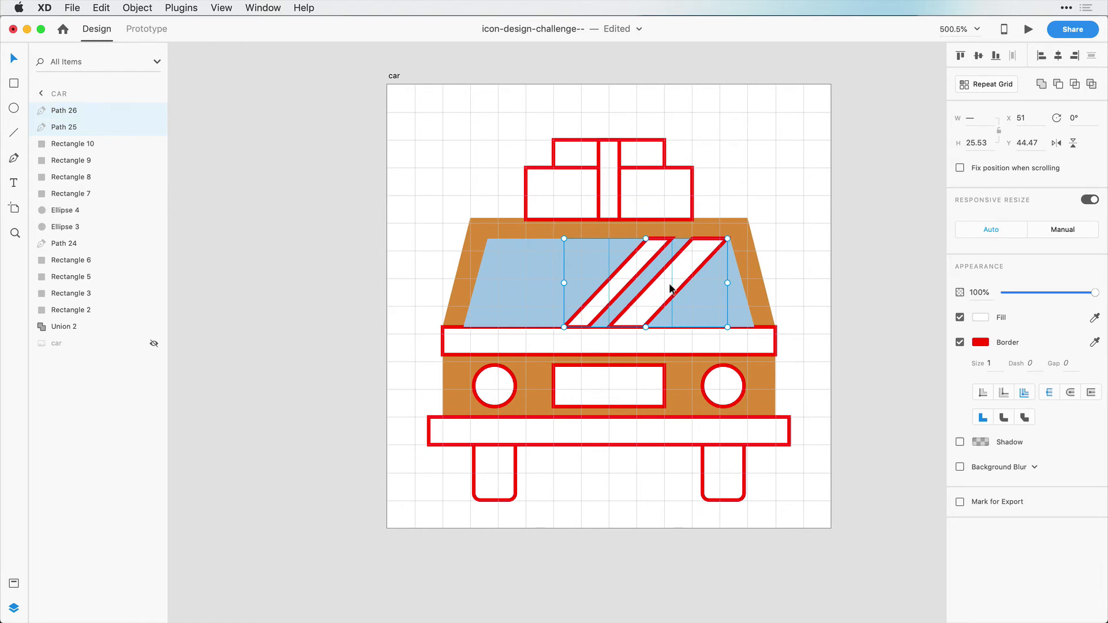
left_click(960, 342)
left_click(980, 318)
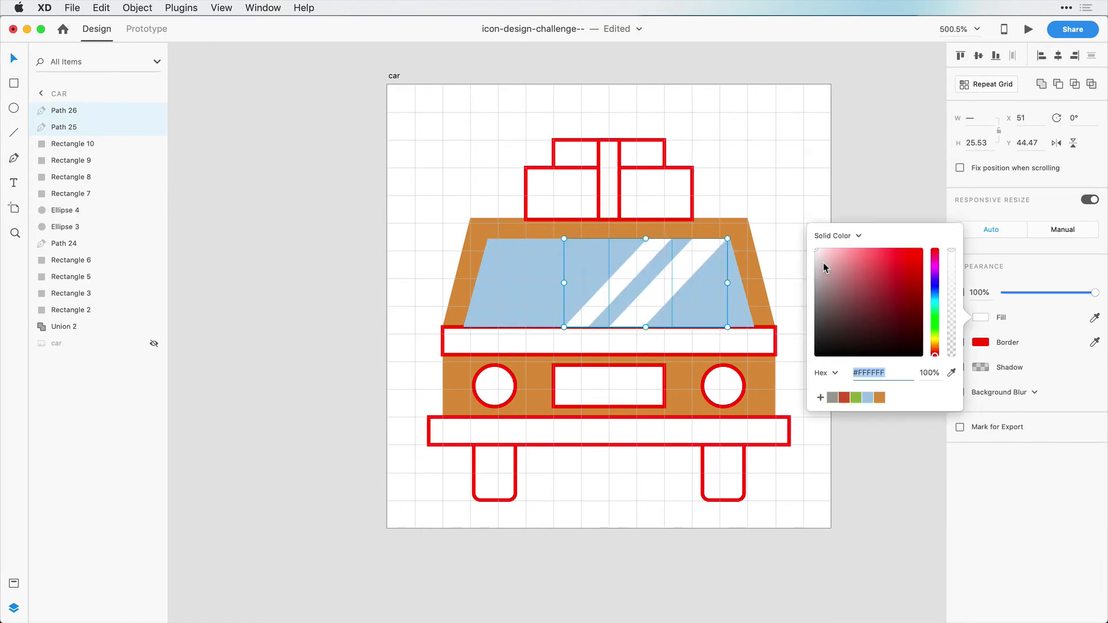
left_click_drag(823, 252, 791, 229)
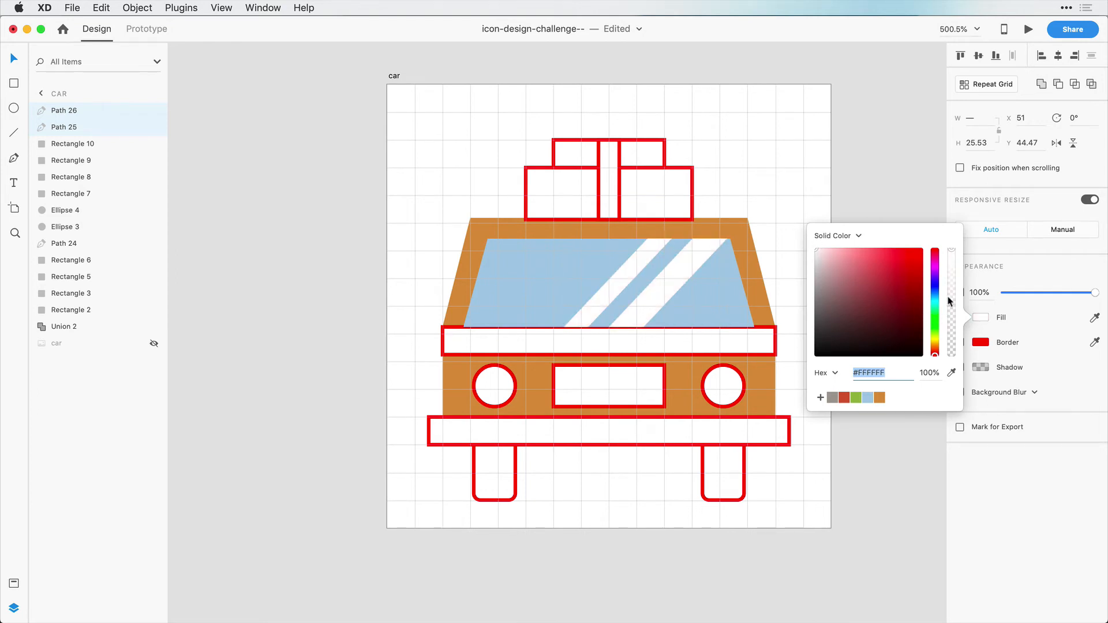
left_click_drag(952, 254, 949, 291)
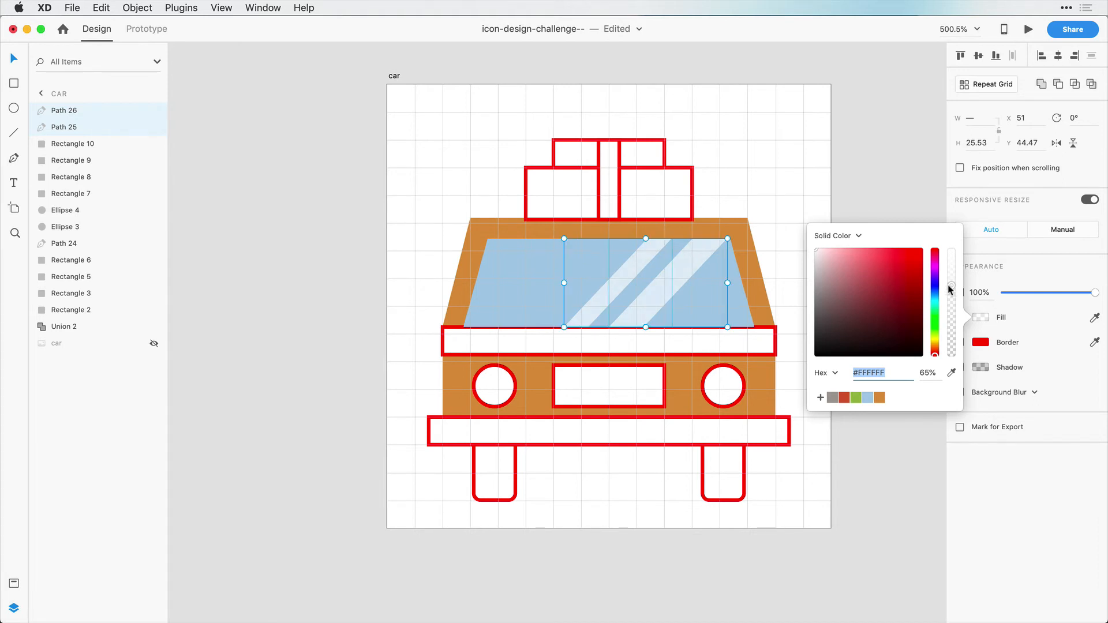
Remove the border of the horizontal band below the windshield and fill it with the saved red swatch.
left_click(774, 345)
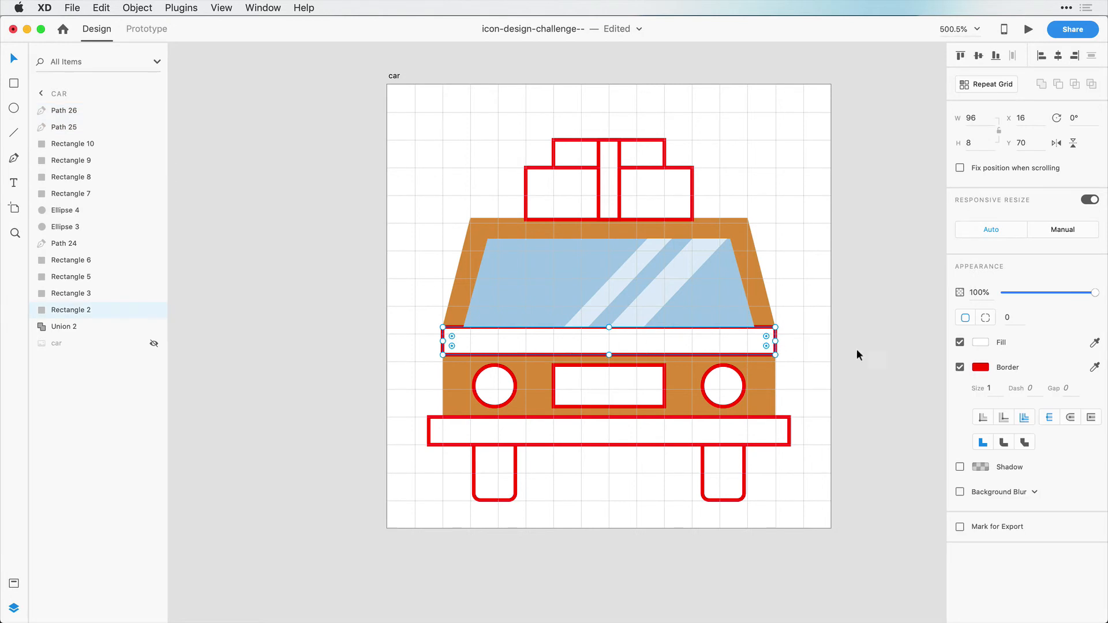
left_click(960, 367)
left_click(980, 343)
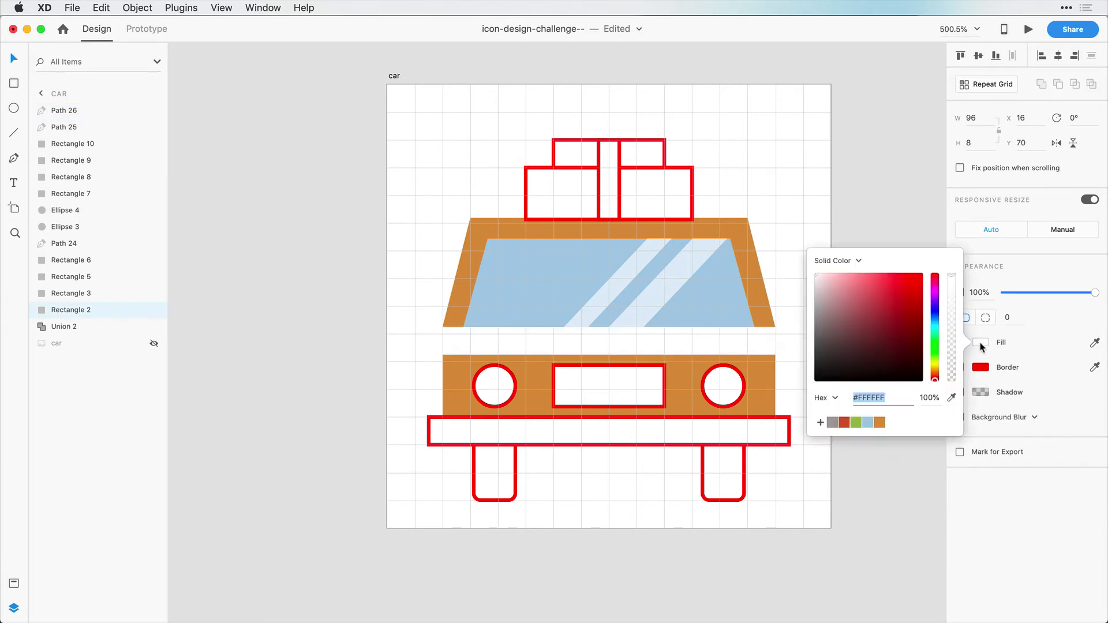
left_click(844, 423)
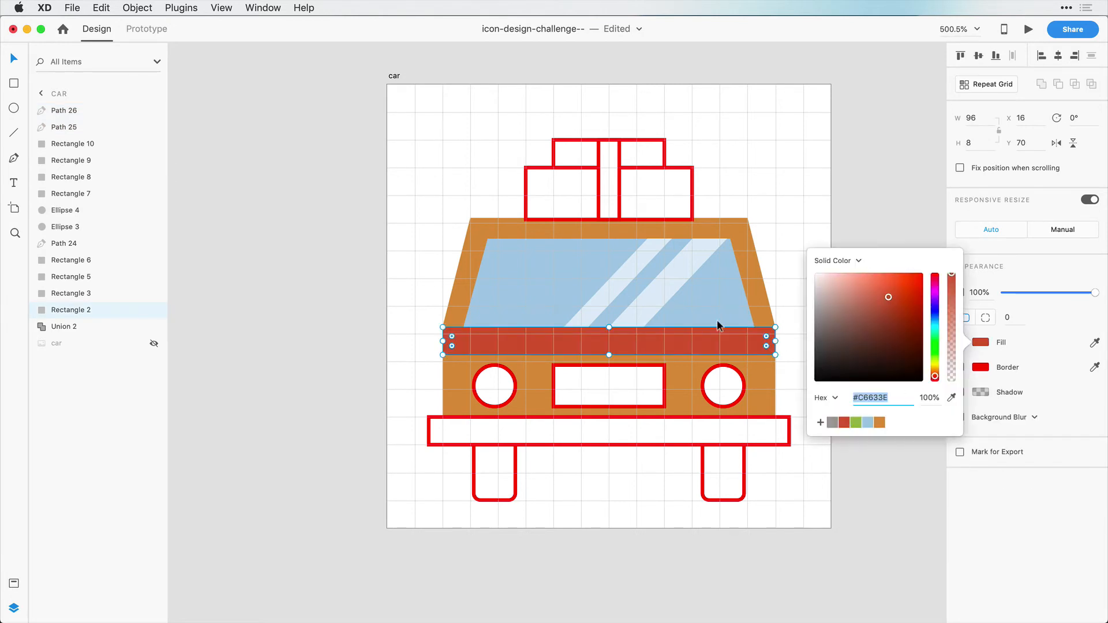
Turn off the square grid on the car artboard.
left_click(392, 76)
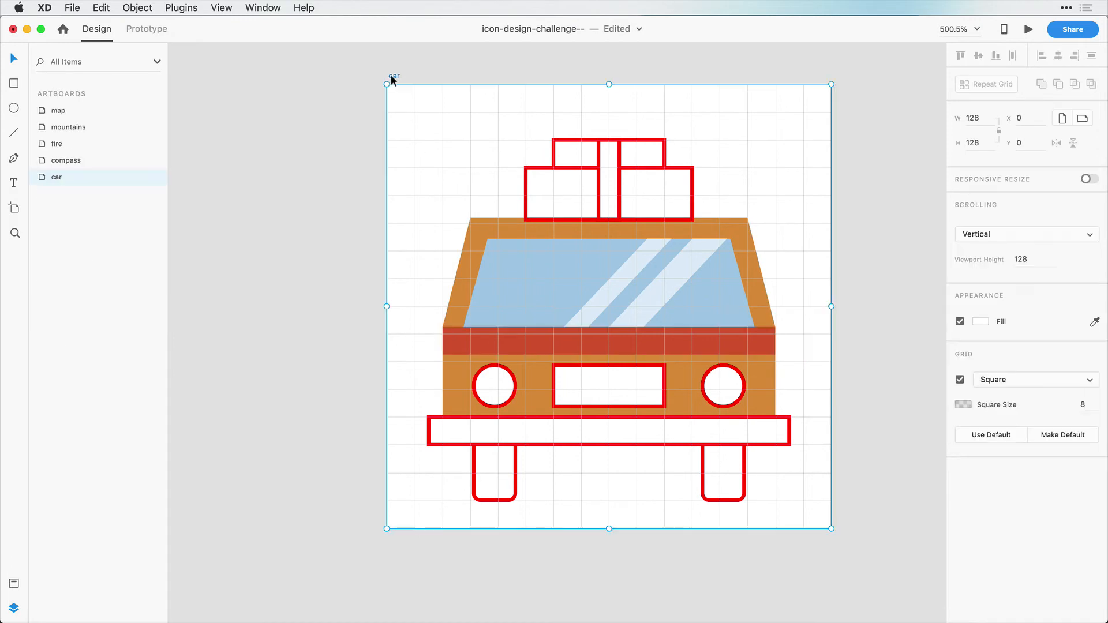
left_click(960, 380)
left_click(853, 372)
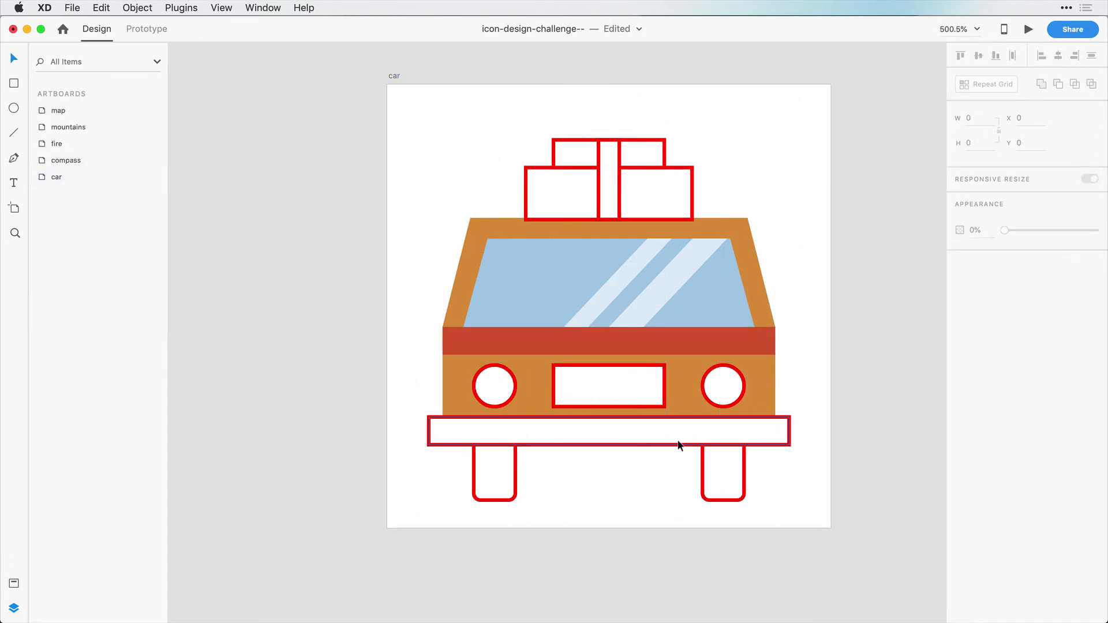
Remove the borders from both headlight circles, keeping their white fill.
left_click(503, 395)
left_click(723, 385, "shift")
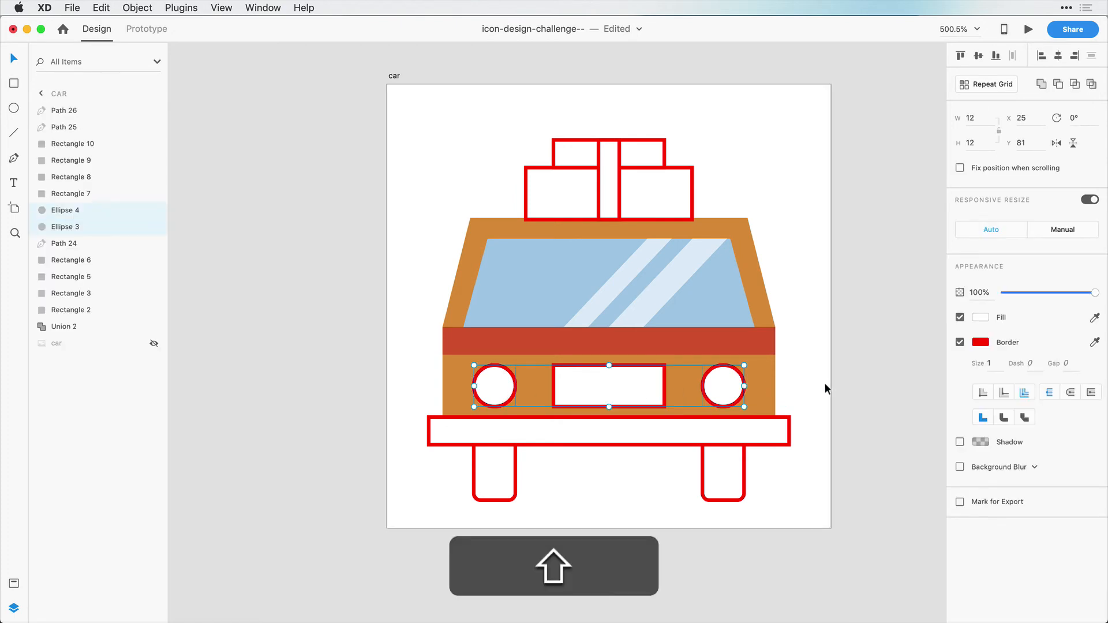
left_click(960, 342)
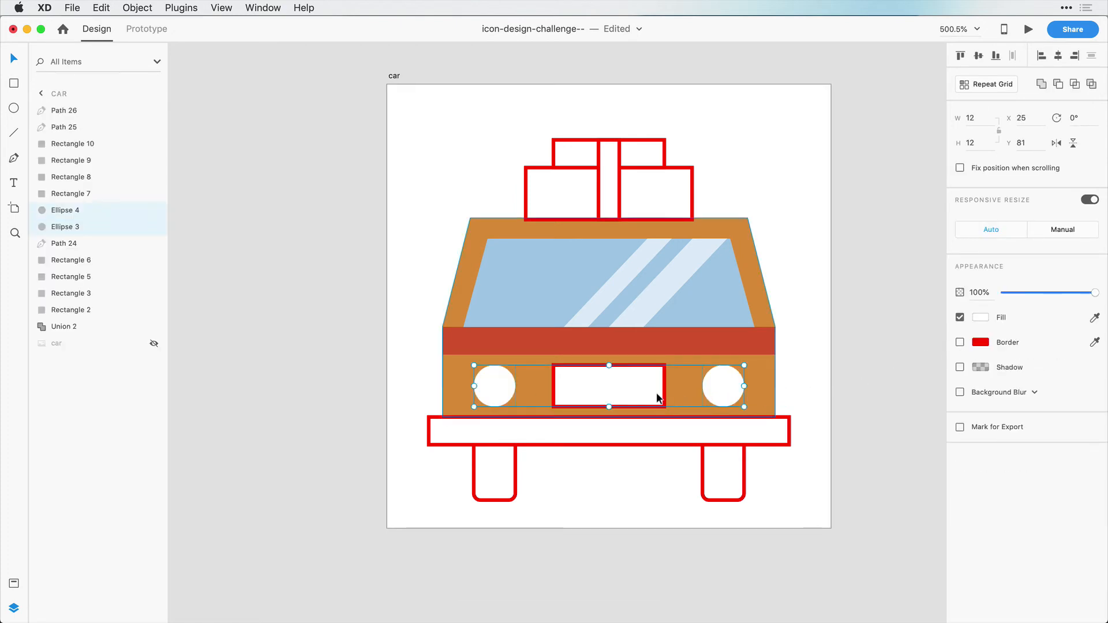
Remove the border of the grille rectangle between the headlights and fill it with light gray #D5D5D5.
left_click(625, 389)
left_click(960, 367)
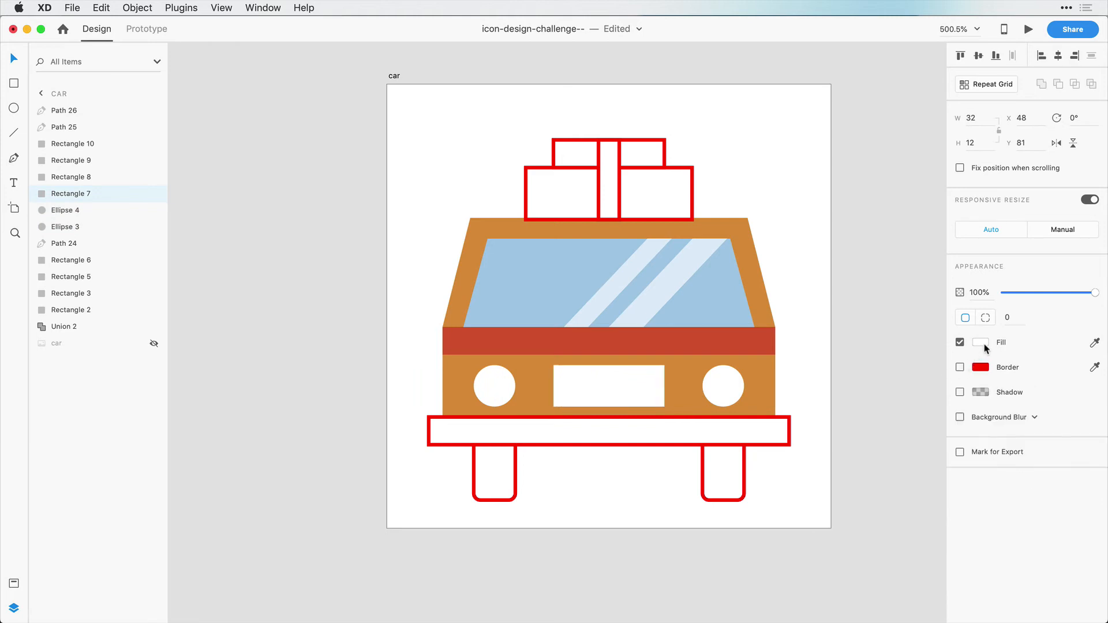
left_click(980, 342)
left_click_drag(818, 285, 809, 294)
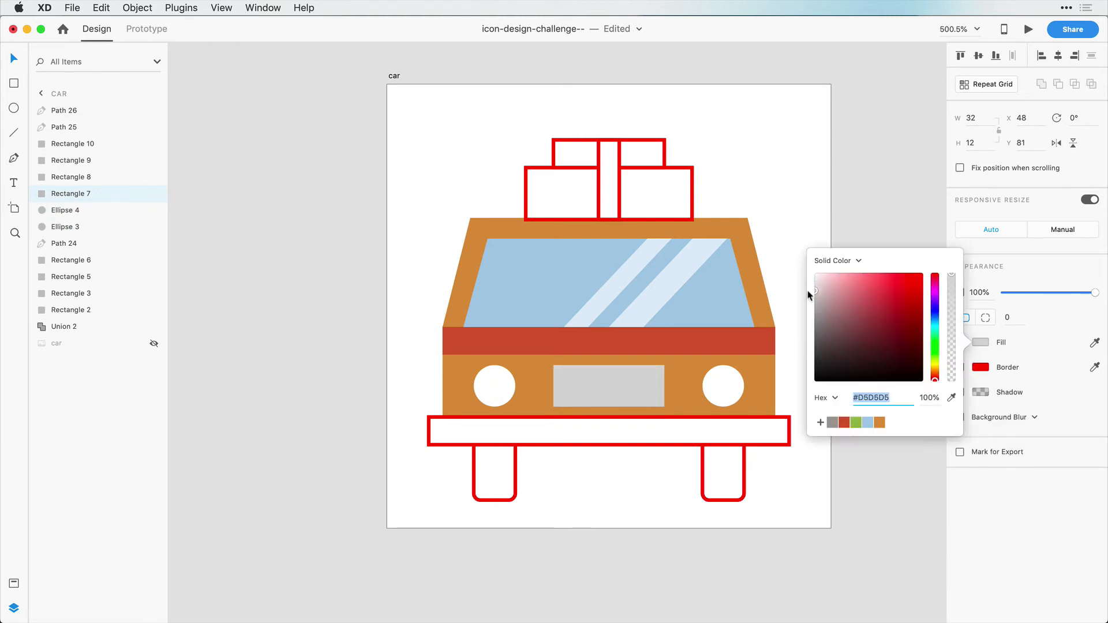
left_click(841, 225)
key("super+Tab")
Fill the bumper with the saved gray swatch, remove its border and round its corners to a radius of 3.
left_click(783, 427)
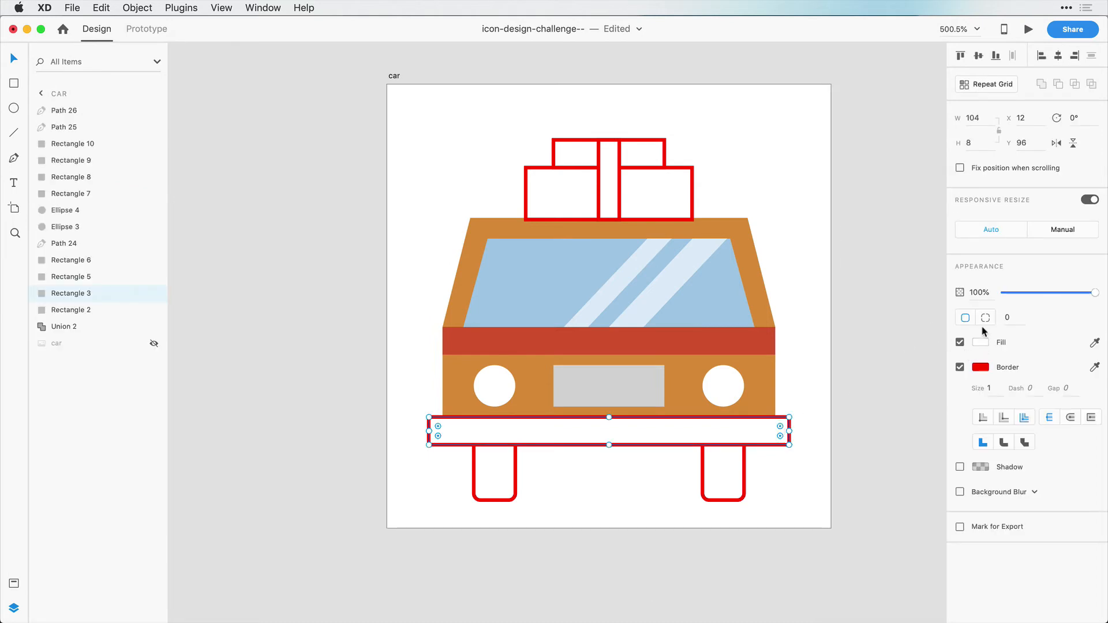
left_click(979, 344)
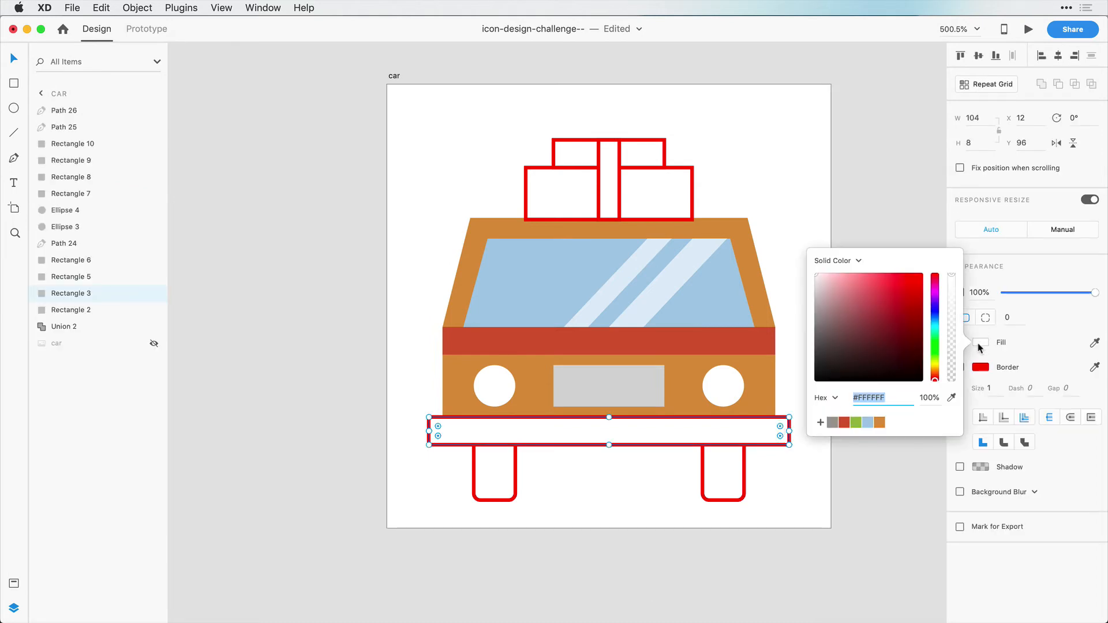
left_click(835, 423)
left_click(1008, 367)
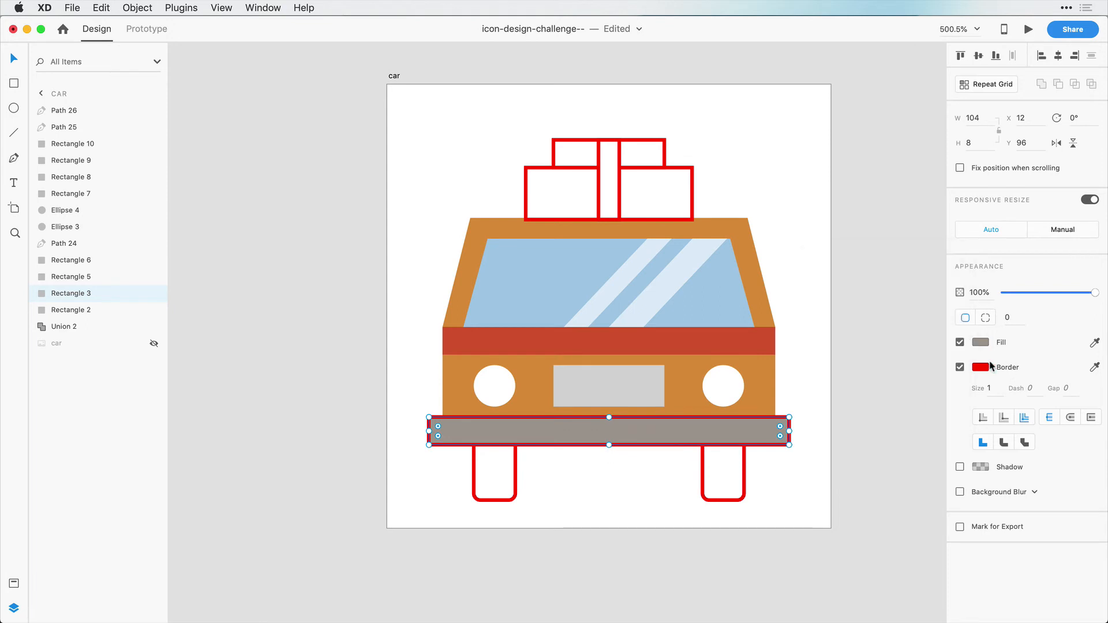
left_click(959, 367)
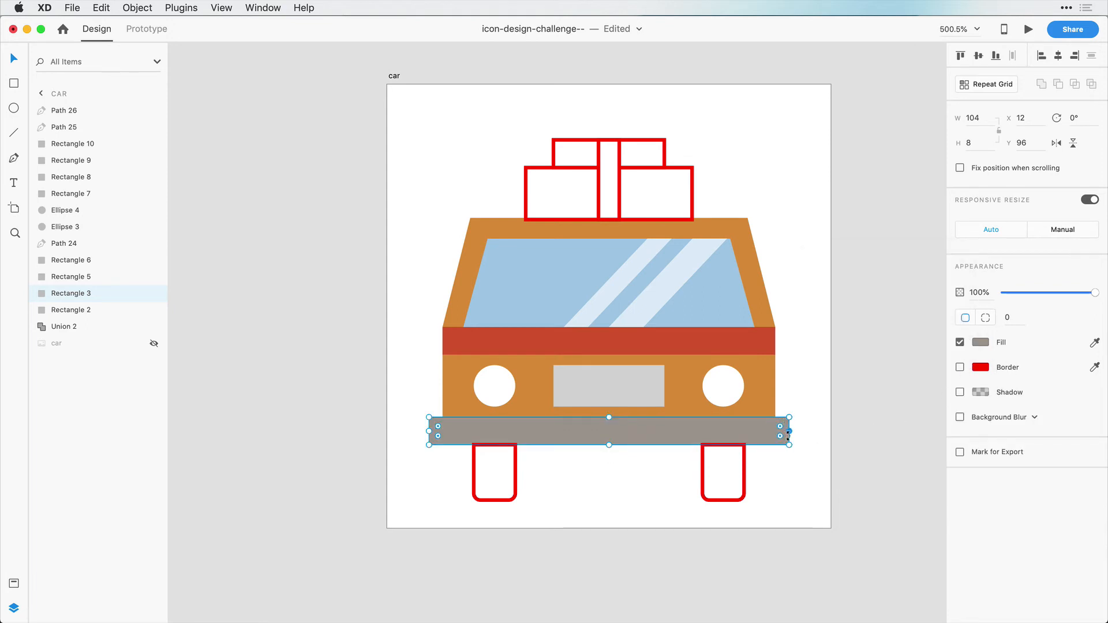
left_click_drag(437, 436, 440, 435)
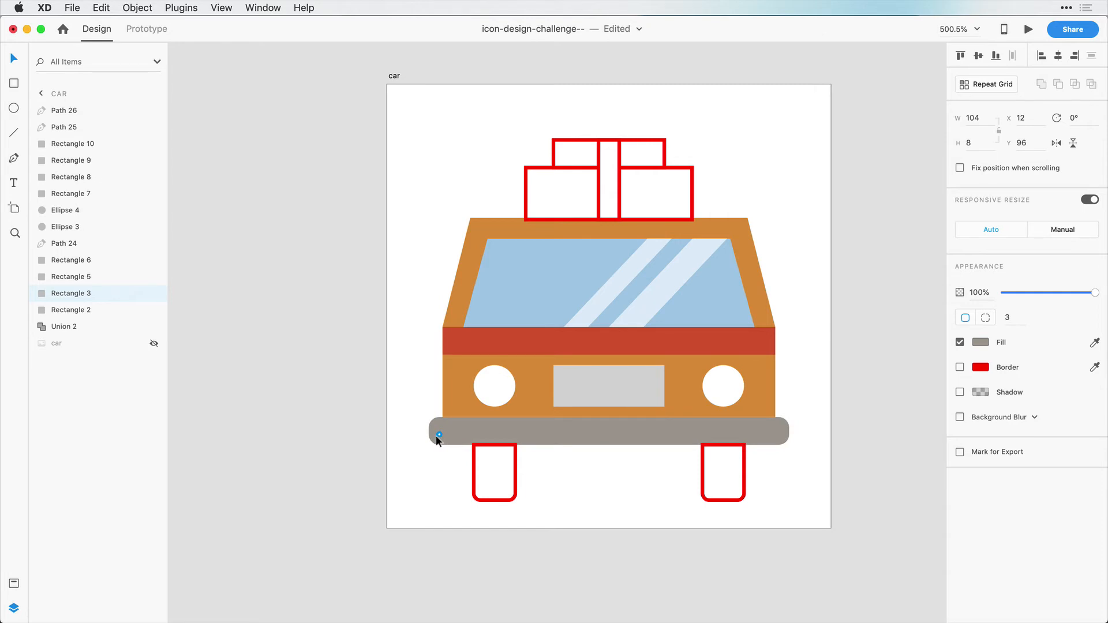
Set the bumper's corner radius to 2, and give both wheels a dark gray #5D5B59 fill without a border.
left_click_drag(432, 440, 432, 440)
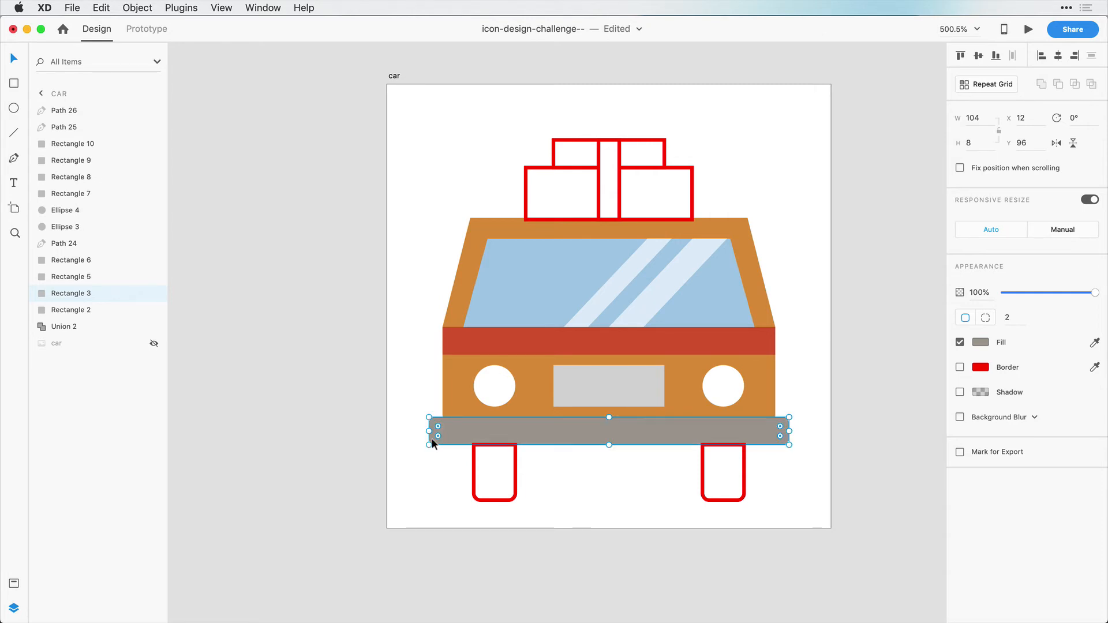
left_click_drag(442, 494, 750, 464)
left_click(960, 367)
left_click(980, 342)
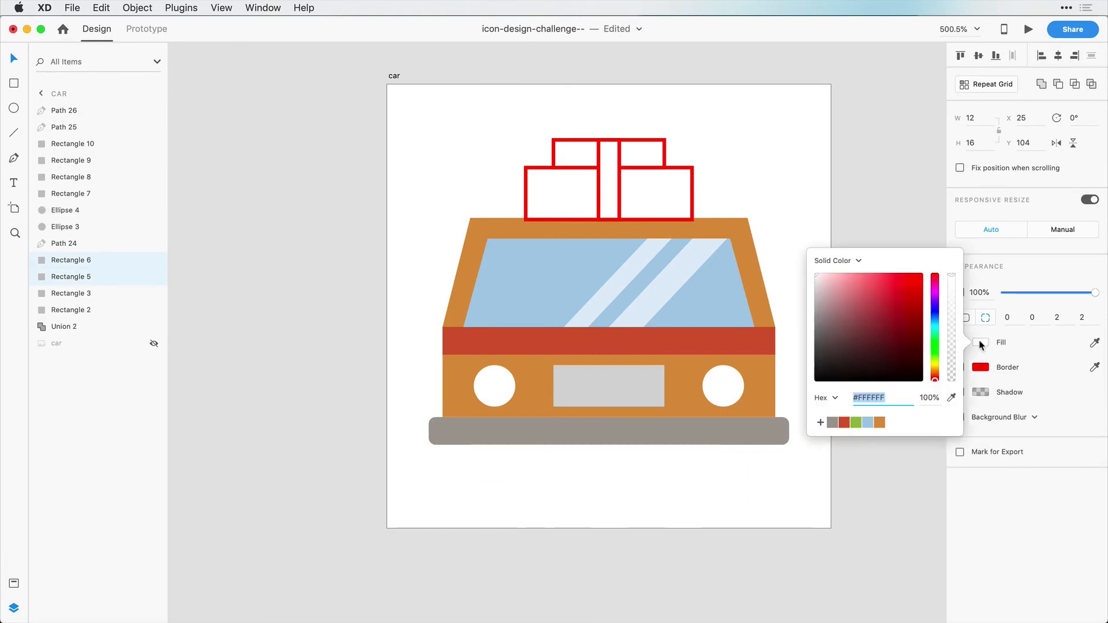
left_click(832, 423)
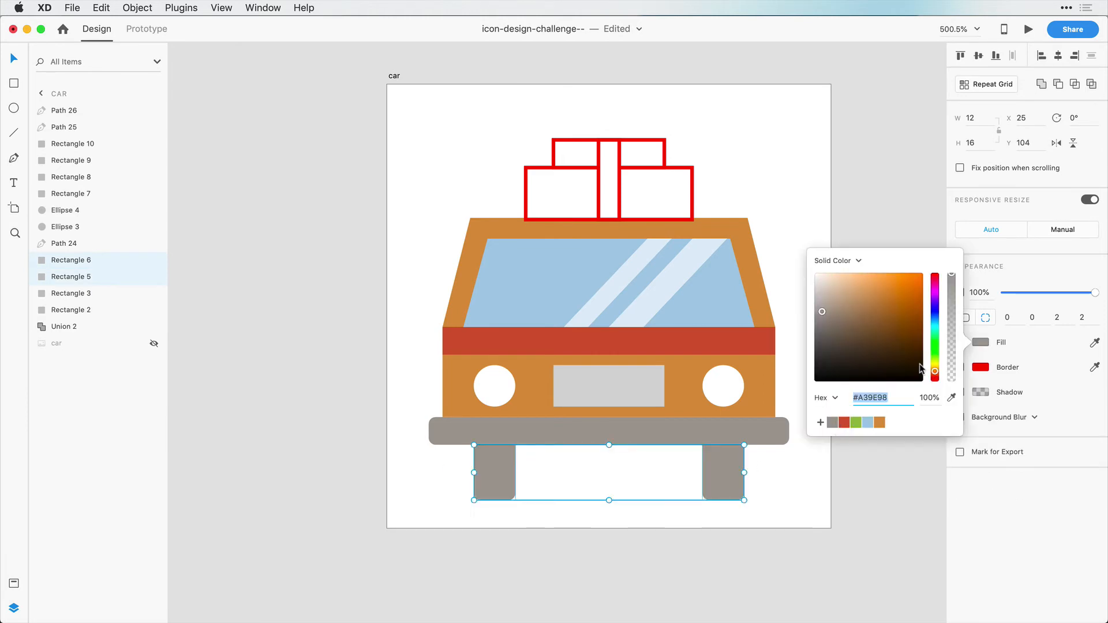
left_click_drag(821, 310, 819, 342)
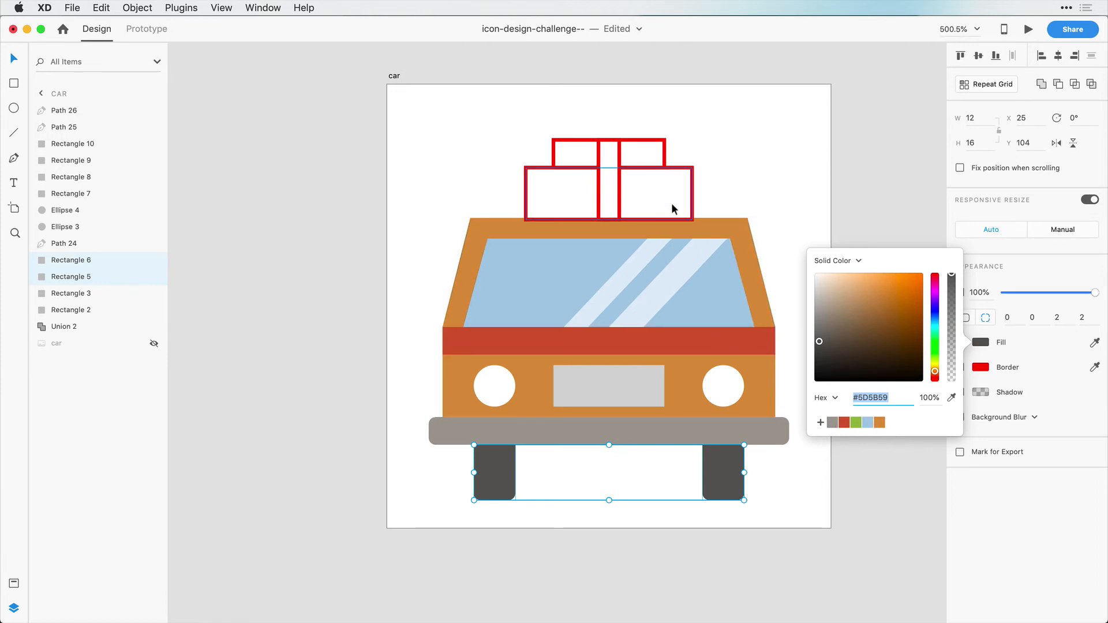
Copy the windshield's appearance onto the upper luggage rectangle so it gets the light blue fill without a border.
left_click(710, 299)
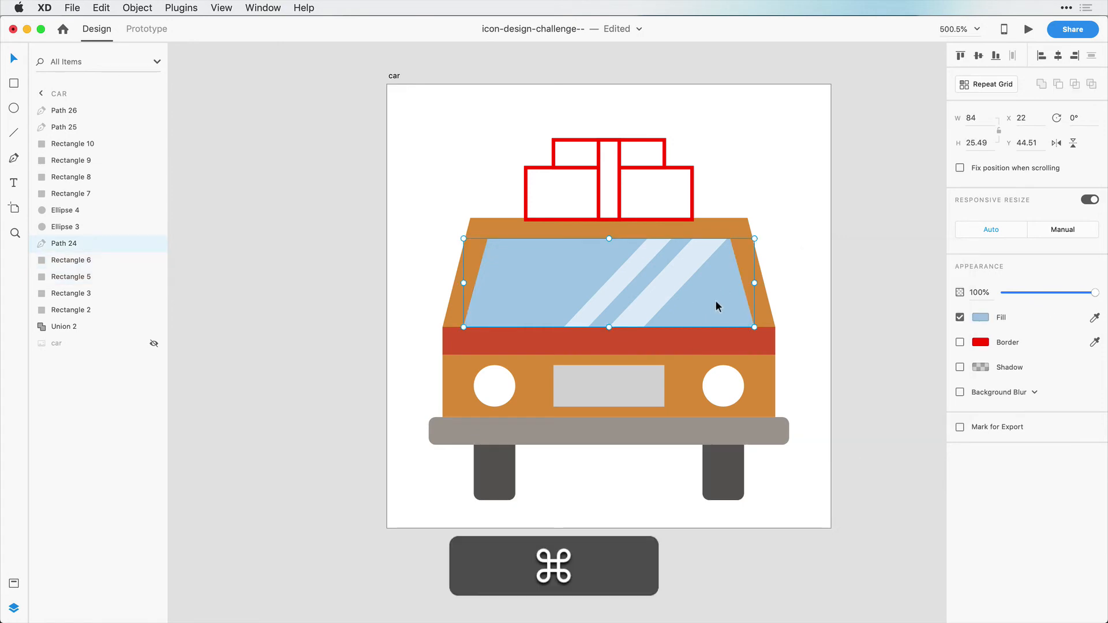
key("super+c")
left_click(652, 154)
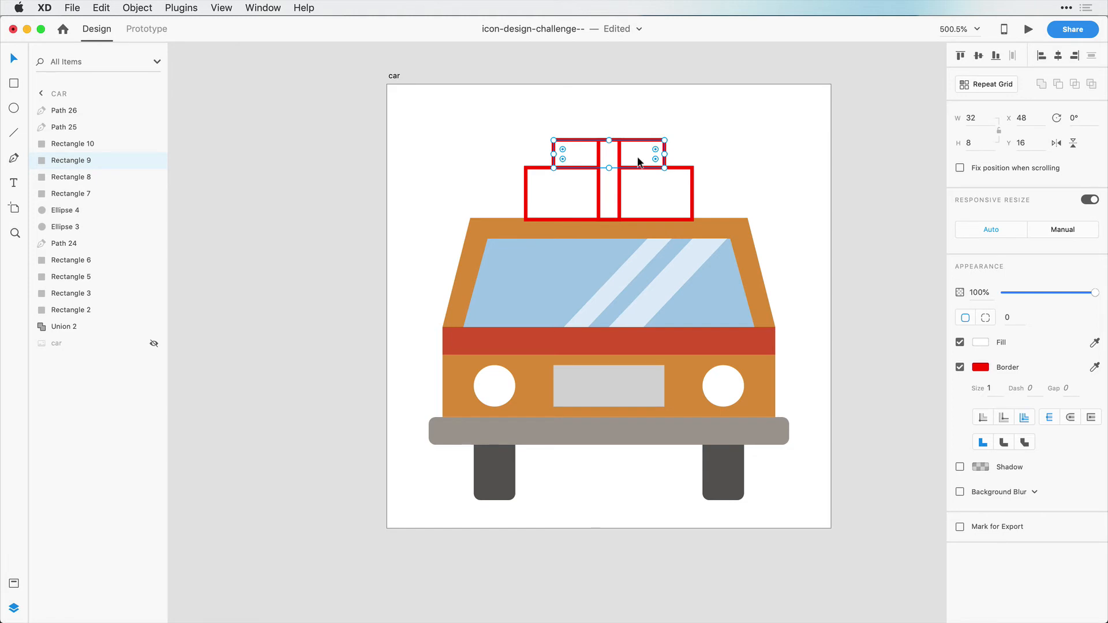
key("super+alt+v")
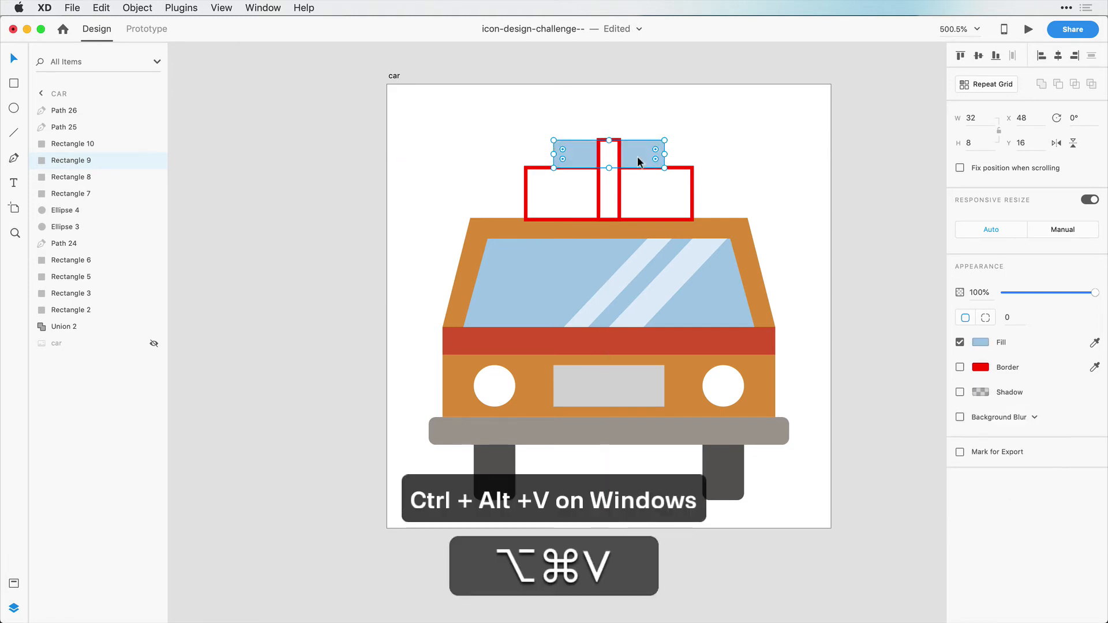
Copy the appearance of the red stripe below the windshield onto the lower luggage rectangle.
left_click(747, 254)
key("super+c")
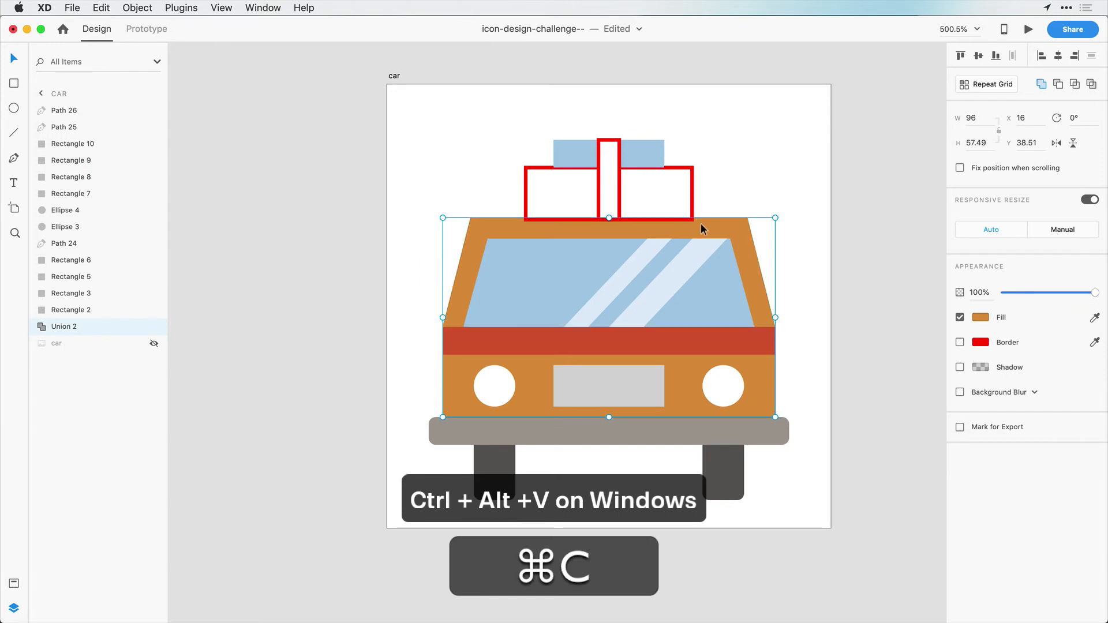
left_click(749, 347)
key("super+c")
left_click(685, 189)
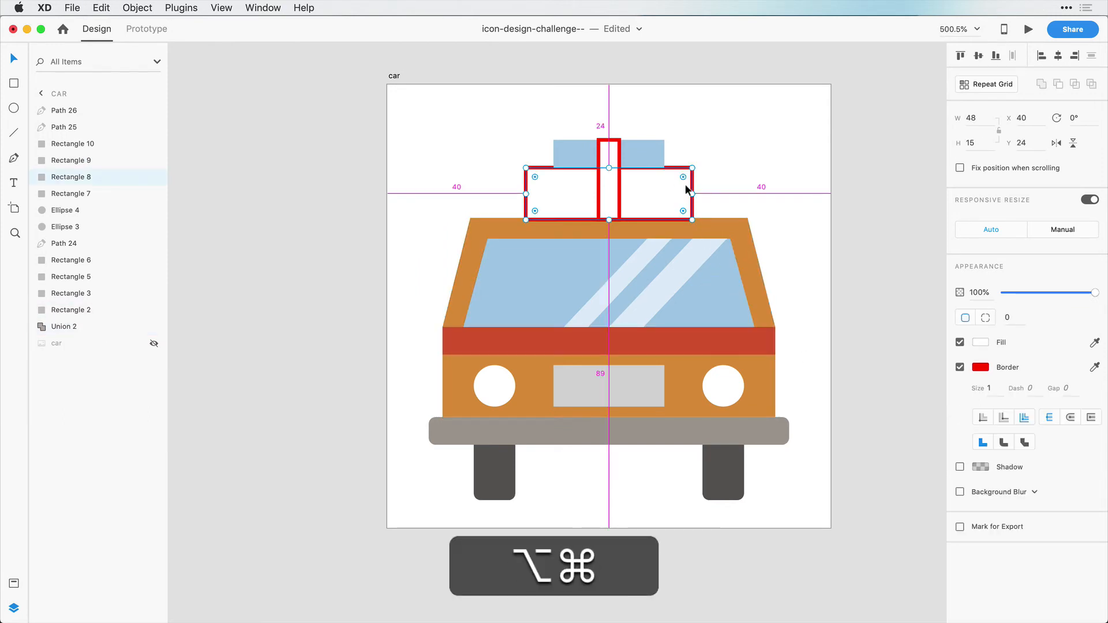
key("alt+super+v")
left_click(726, 193)
Remove the border of the vertical luggage strap and fill it with the dark gray sampled from a wheel.
left_click(617, 184)
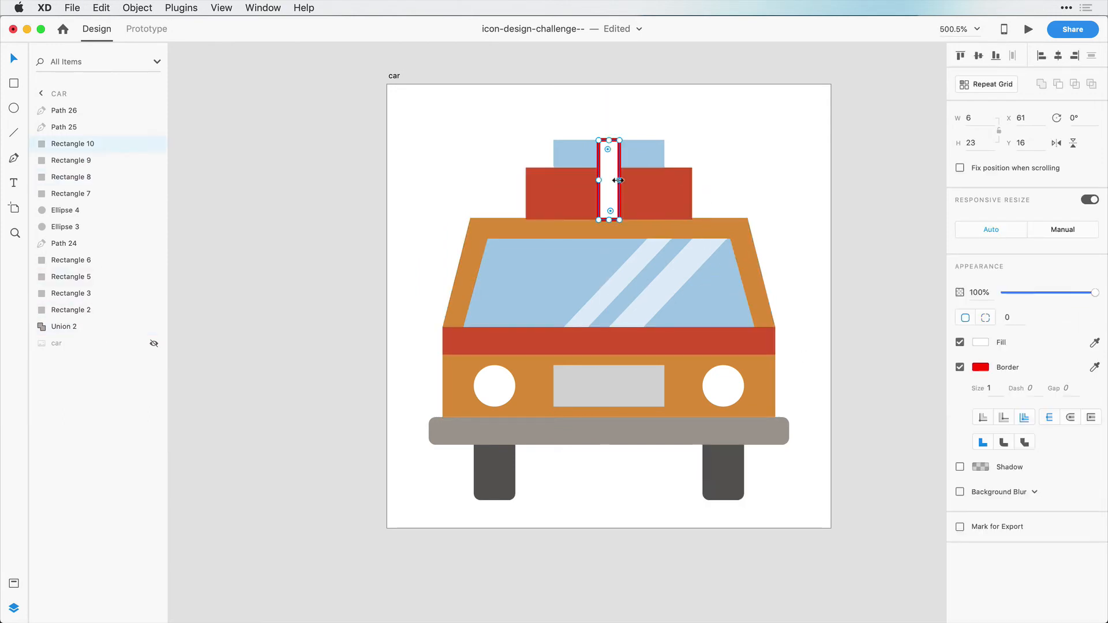
left_click(960, 367)
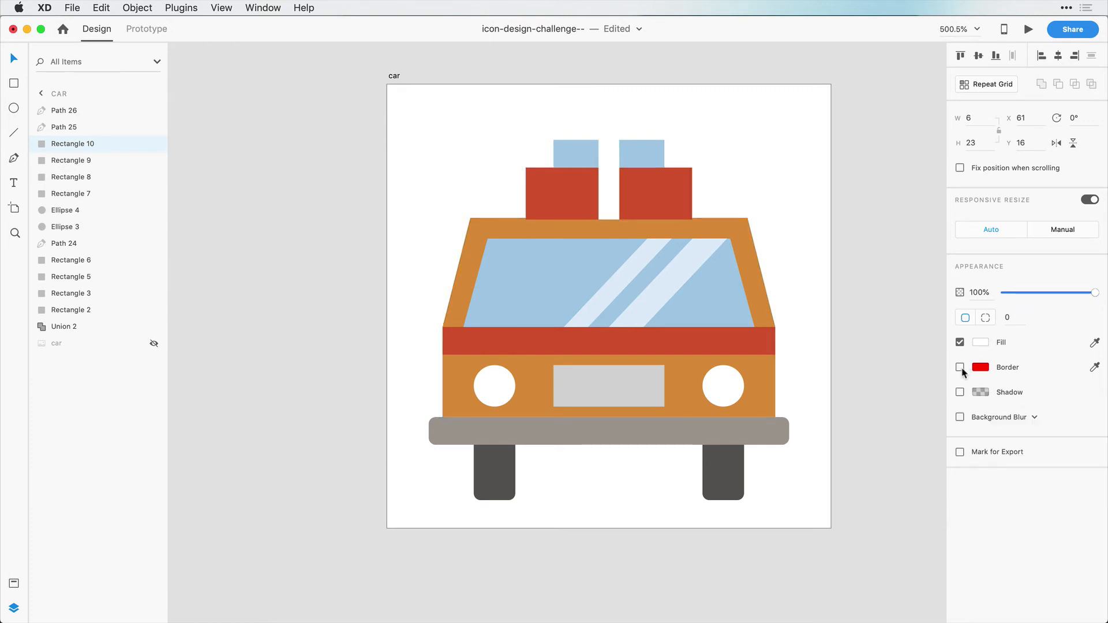
left_click(1095, 344)
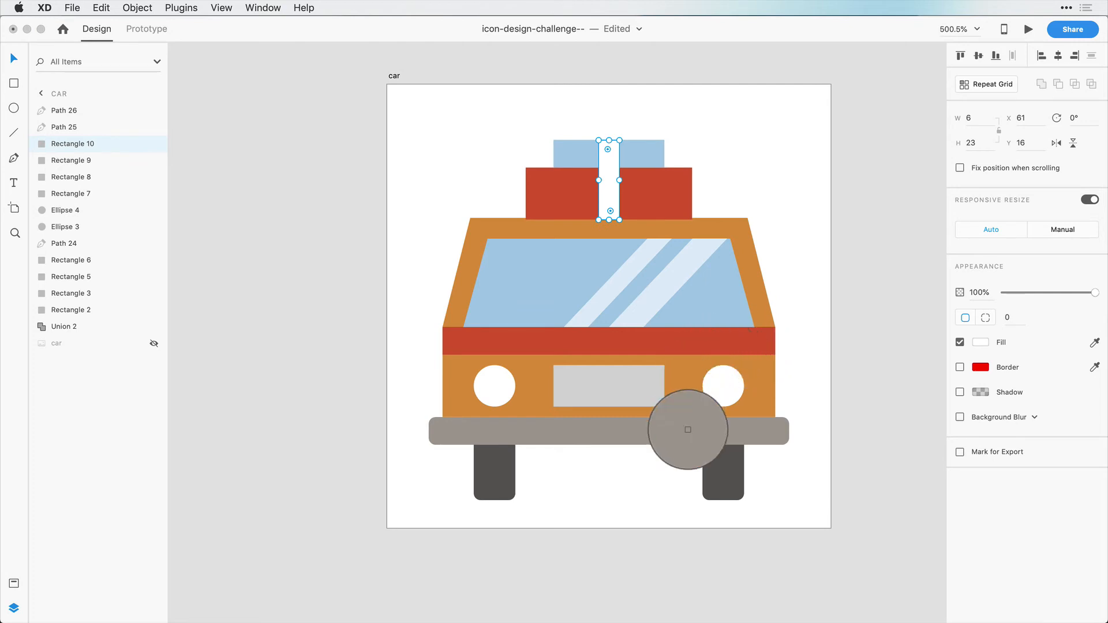
left_click(723, 473)
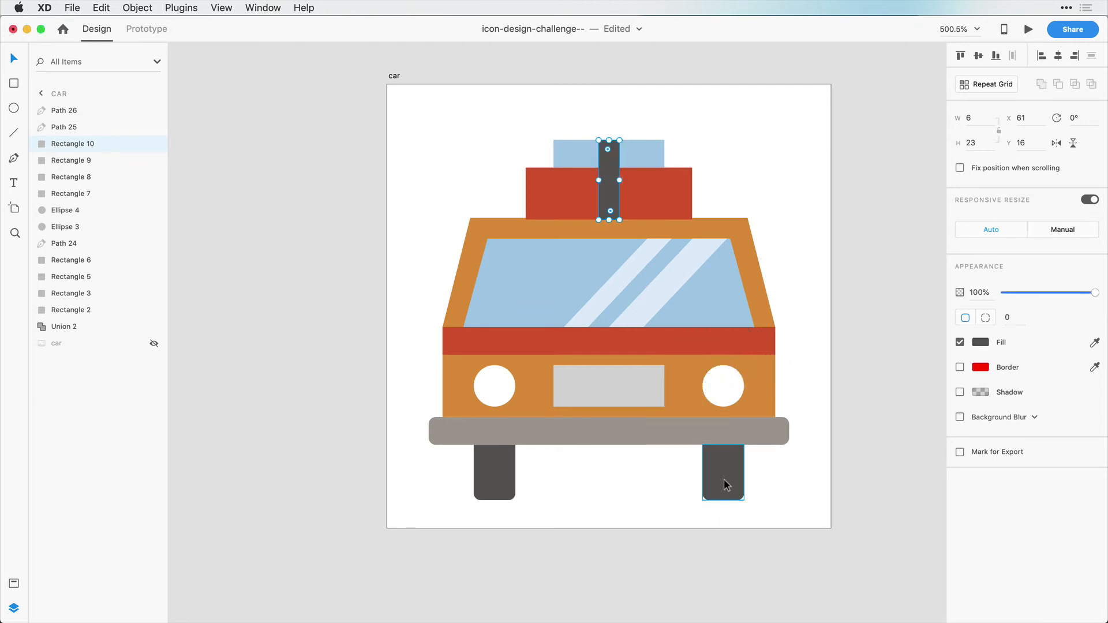
left_click(784, 249)
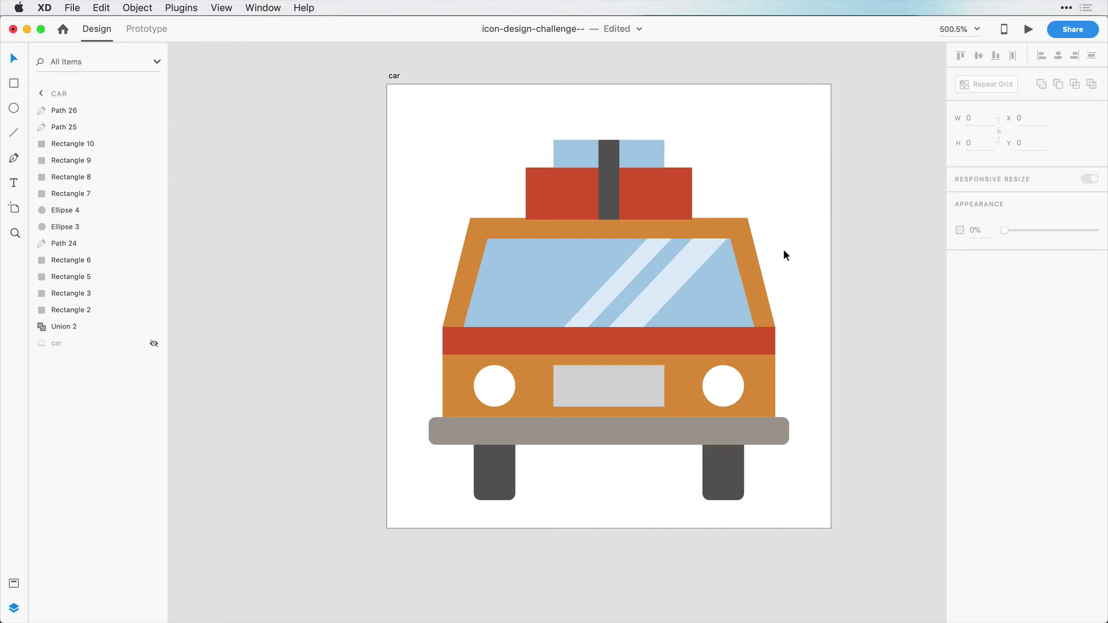
Lower the top edge of the car's cabin shape slightly so the roof lines up with the underside of the luggage.
left_click_drag(712, 125, 517, 213)
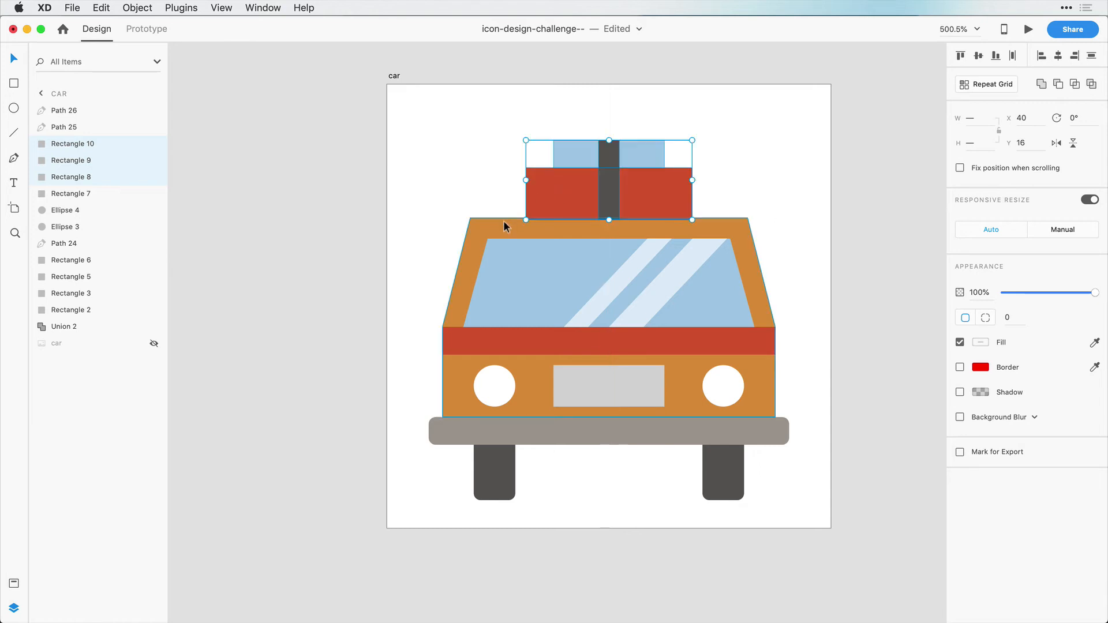
double_click(502, 220)
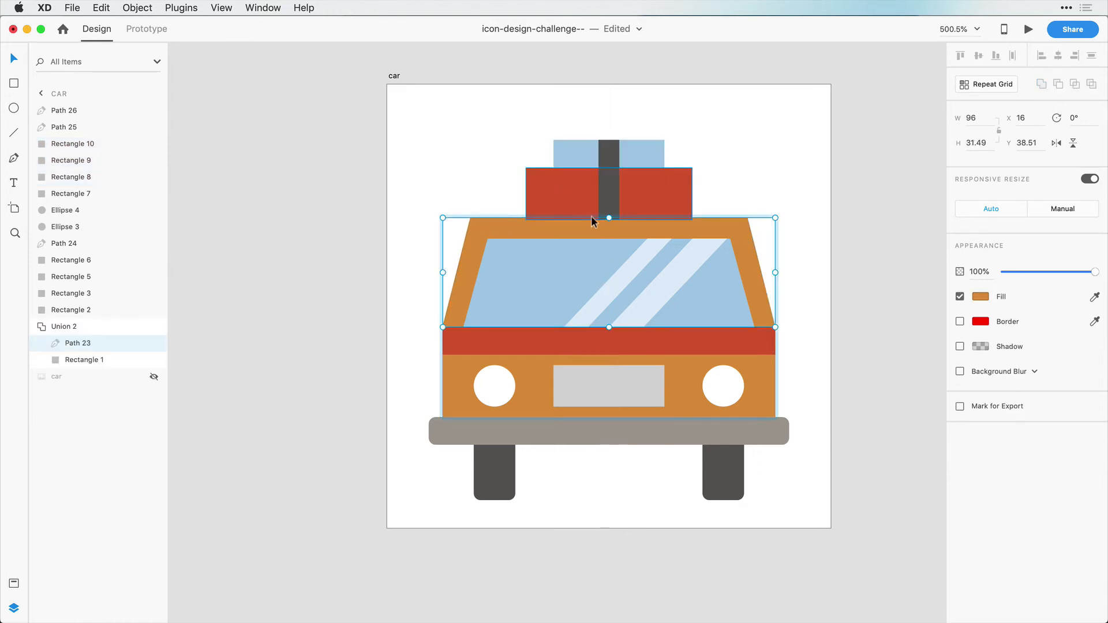
left_click_drag(608, 218, 606, 220)
left_click(760, 188)
left_click(678, 229)
left_click(762, 192)
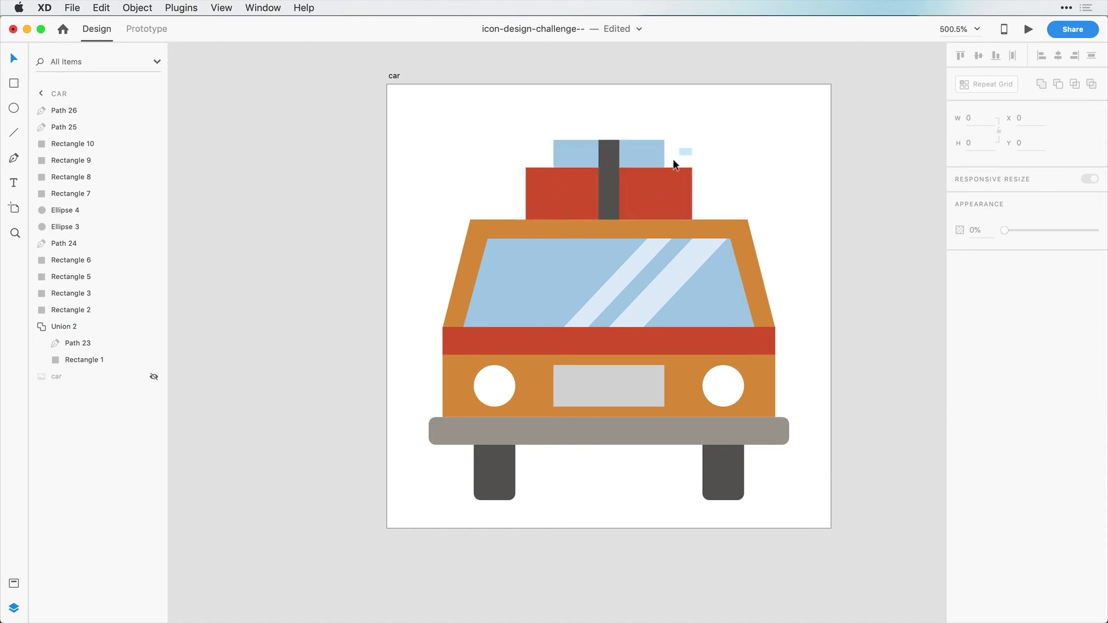
Round the corners of both luggage rectangles to a radius of 1.
left_click_drag(692, 148, 667, 178)
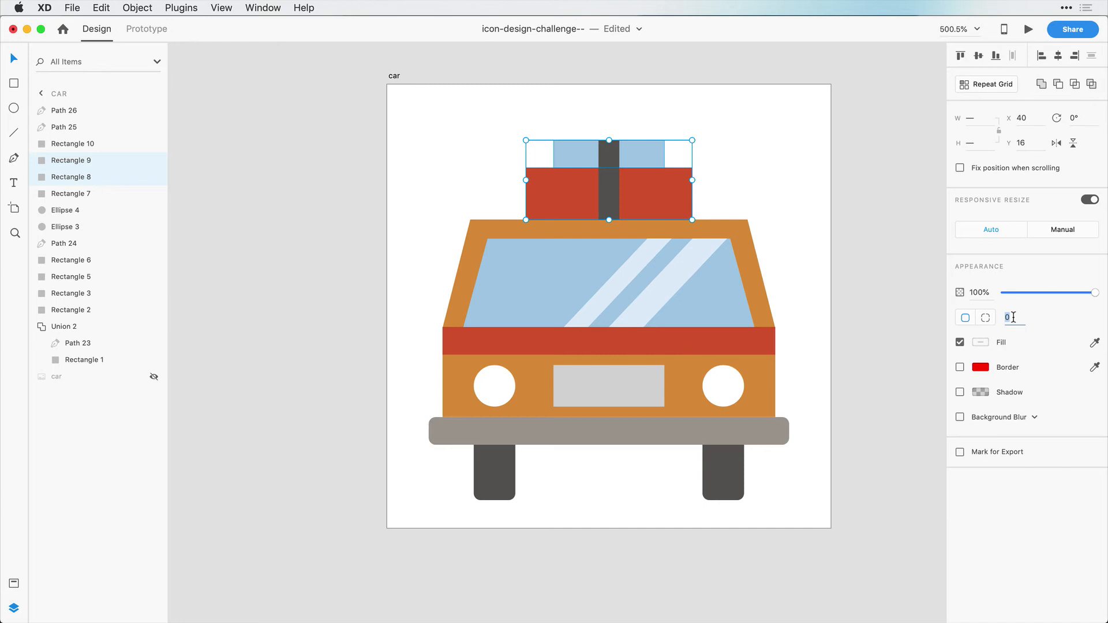
type("2")
key("Return")
left_click(1008, 319)
type("1")
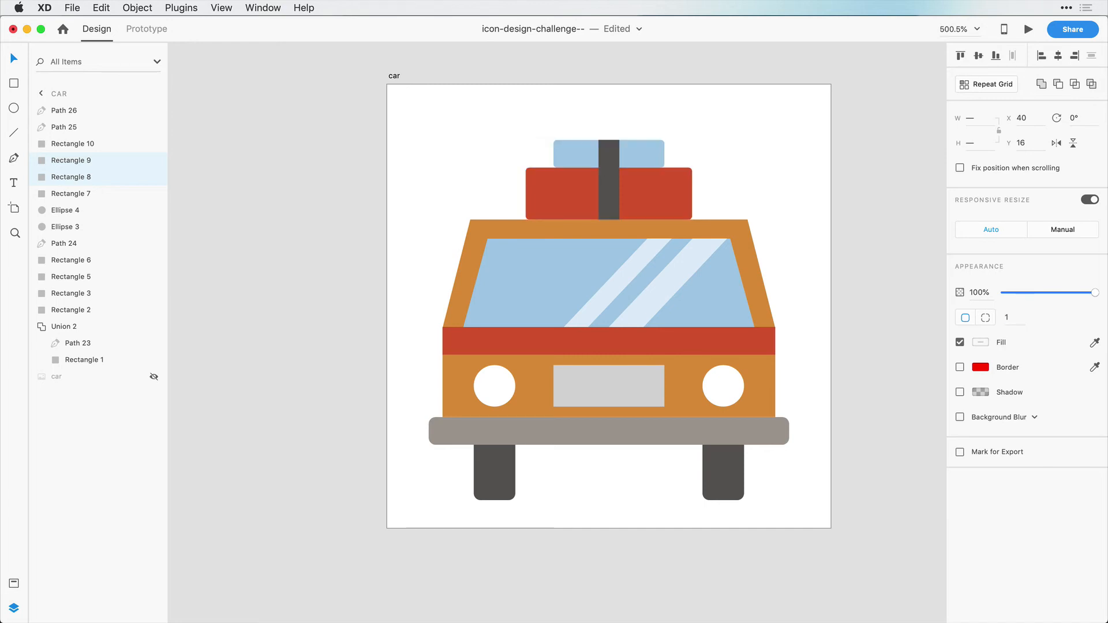
key("Return")
left_click(754, 181)
Extend the luggage strap upward so it protrudes about 1 px above the upper luggage piece.
left_click(605, 183)
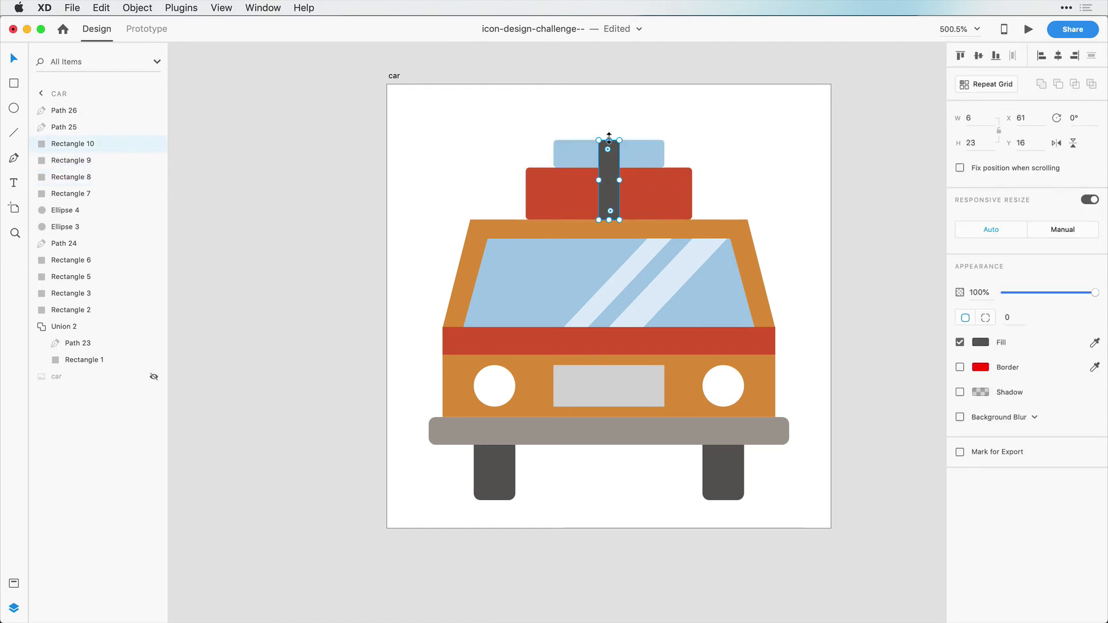
left_click_drag(608, 137, 608, 134)
left_click(876, 195)
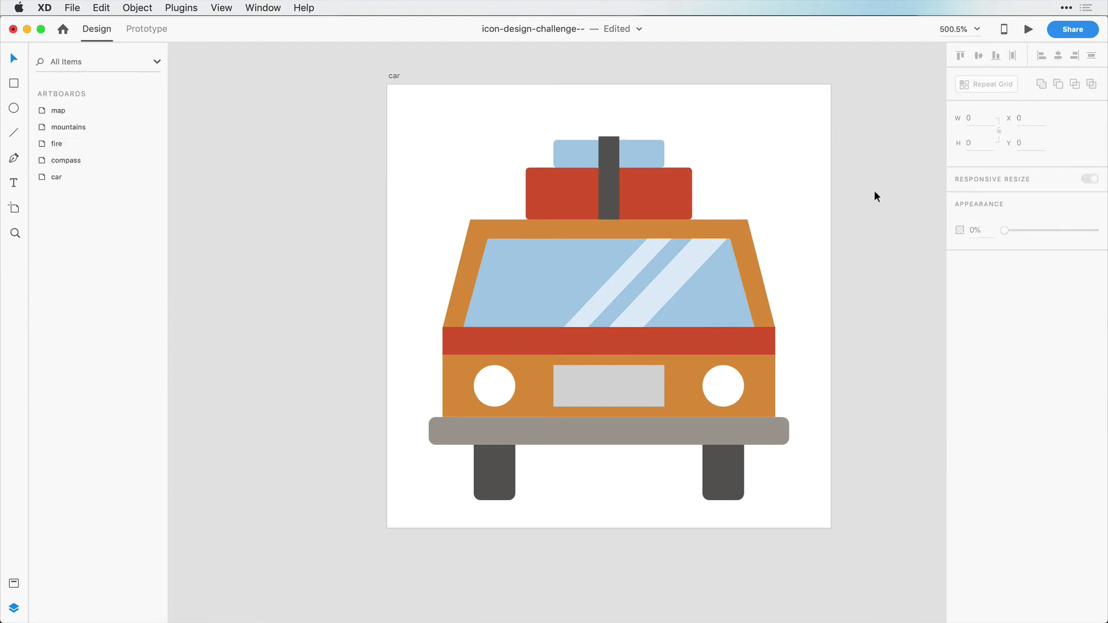
Draw a 128 by 128 circle that covers the whole car artboard.
key("alt")
scroll(586, 312, "down", 5)
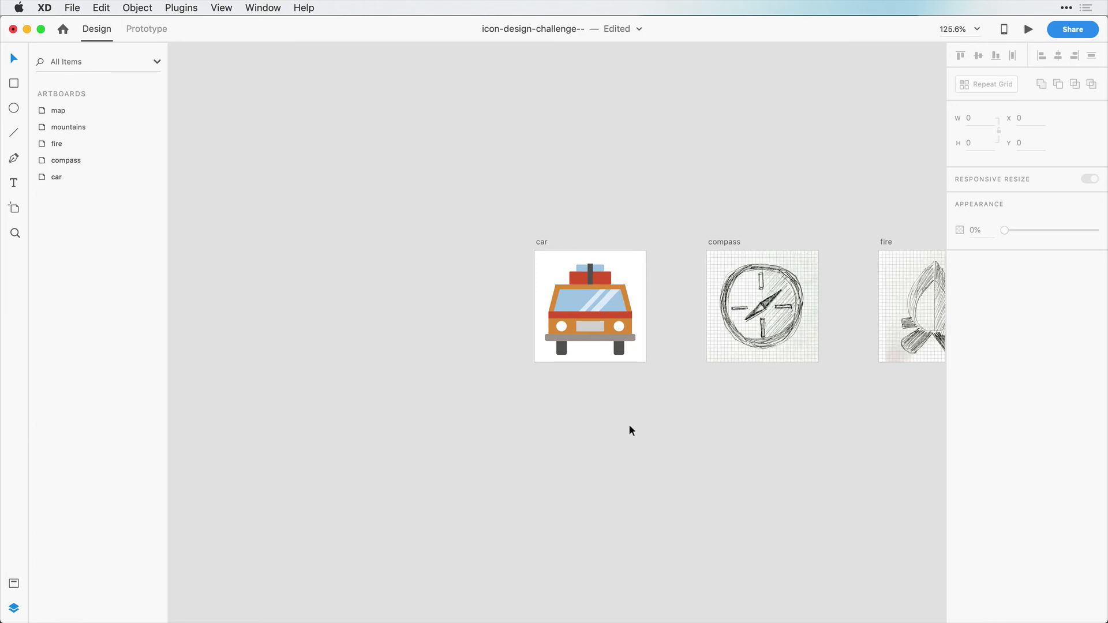
left_click(14, 108)
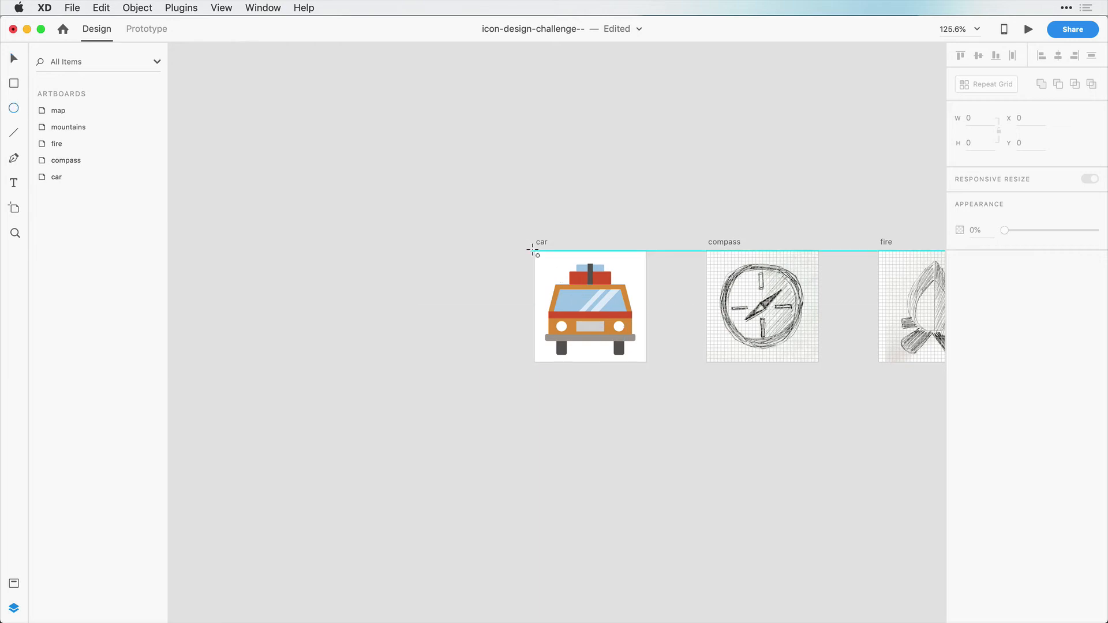
left_click_drag(535, 251, 644, 361)
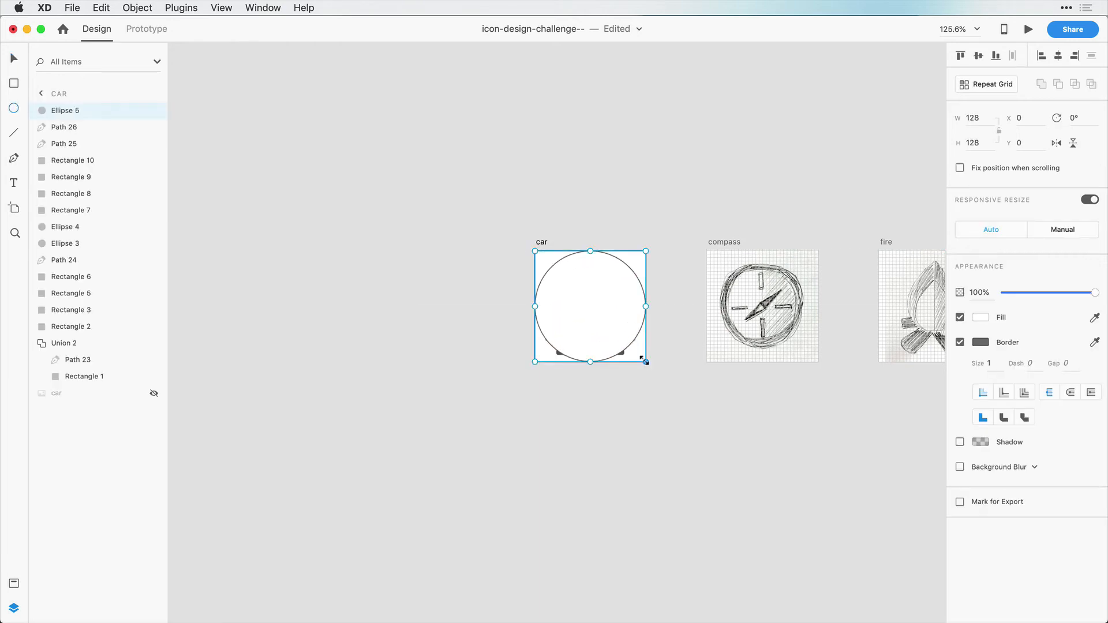
Fill the large circle with the saved green swatch without a border, and move it to the bottom of the layer order.
left_click(960, 343)
left_click(980, 318)
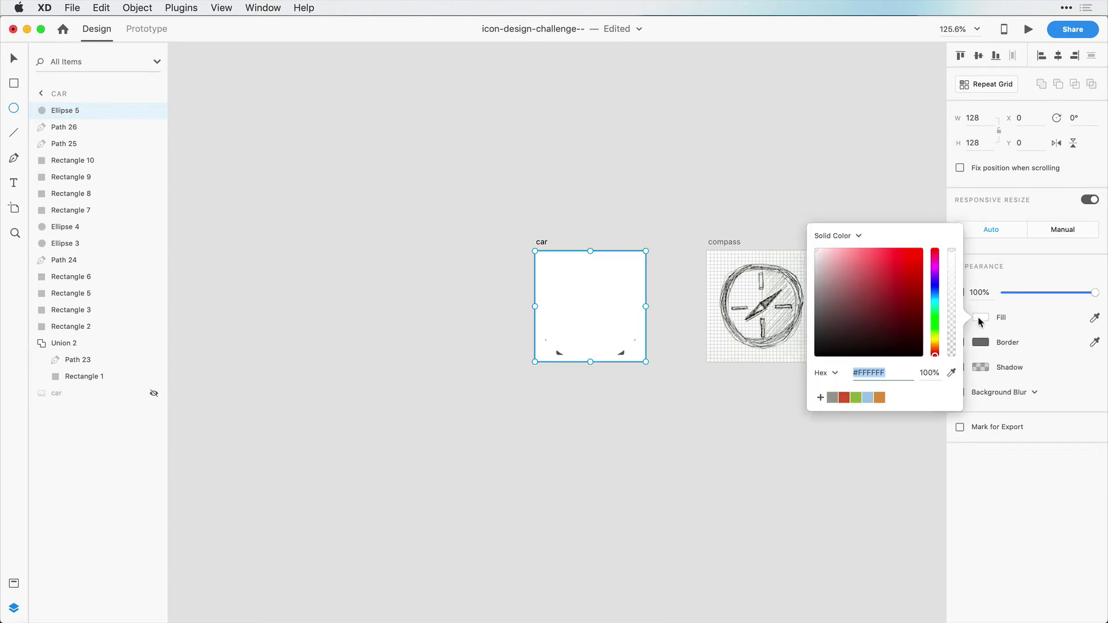
left_click(856, 398)
left_click_drag(65, 110, 67, 407)
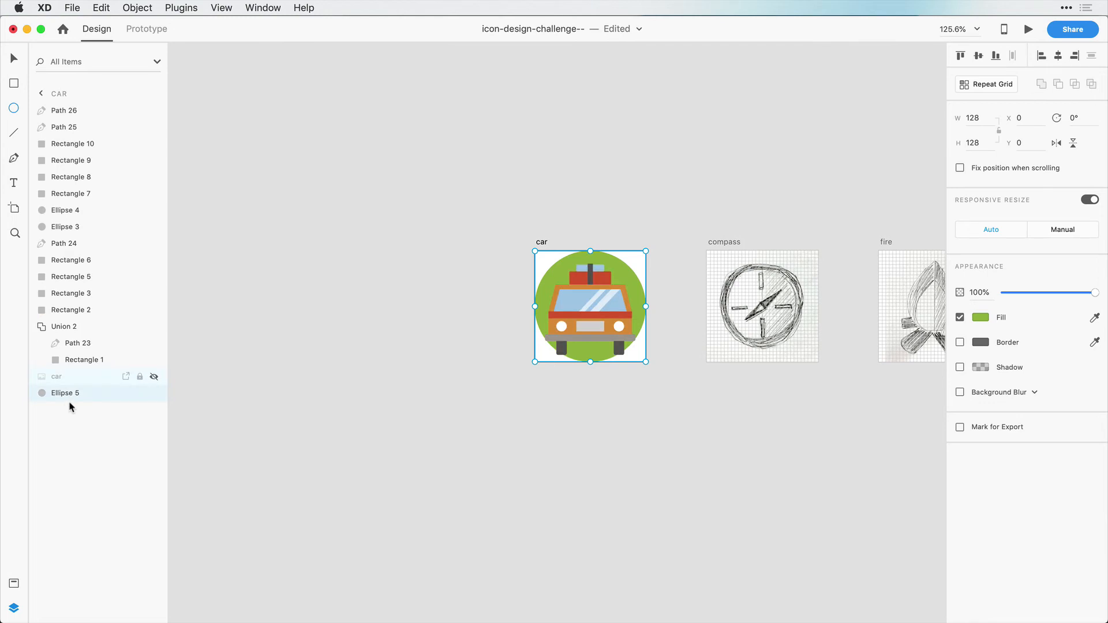
Group all the car shapes and scale the group down to about 73 by 74, centered on the green circle.
left_click(64, 327)
left_click(58, 110, "shift")
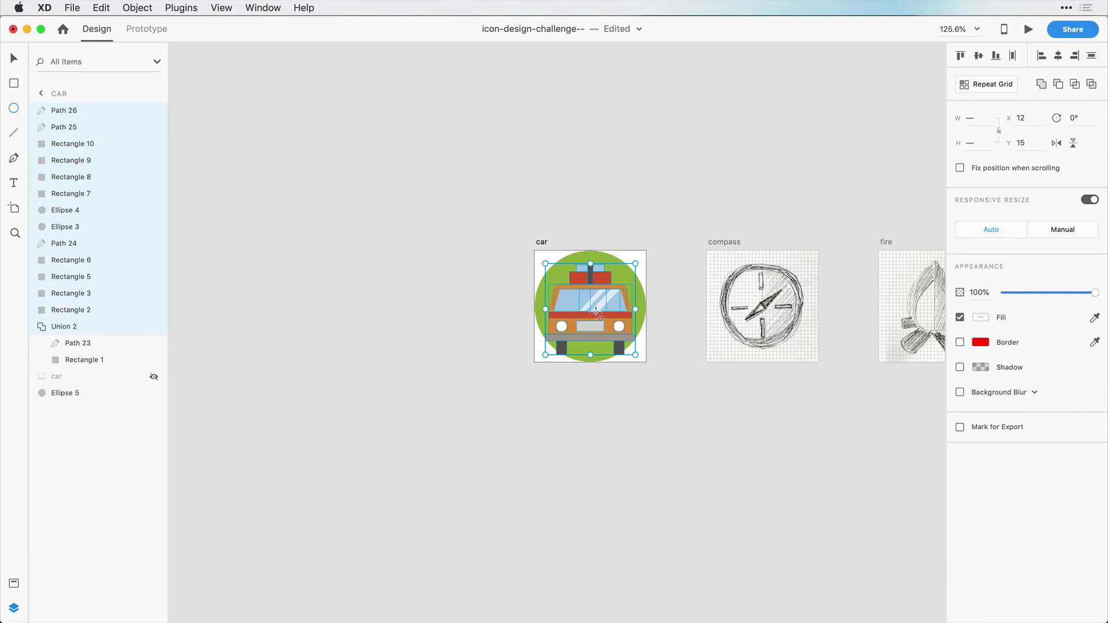
key("super+g")
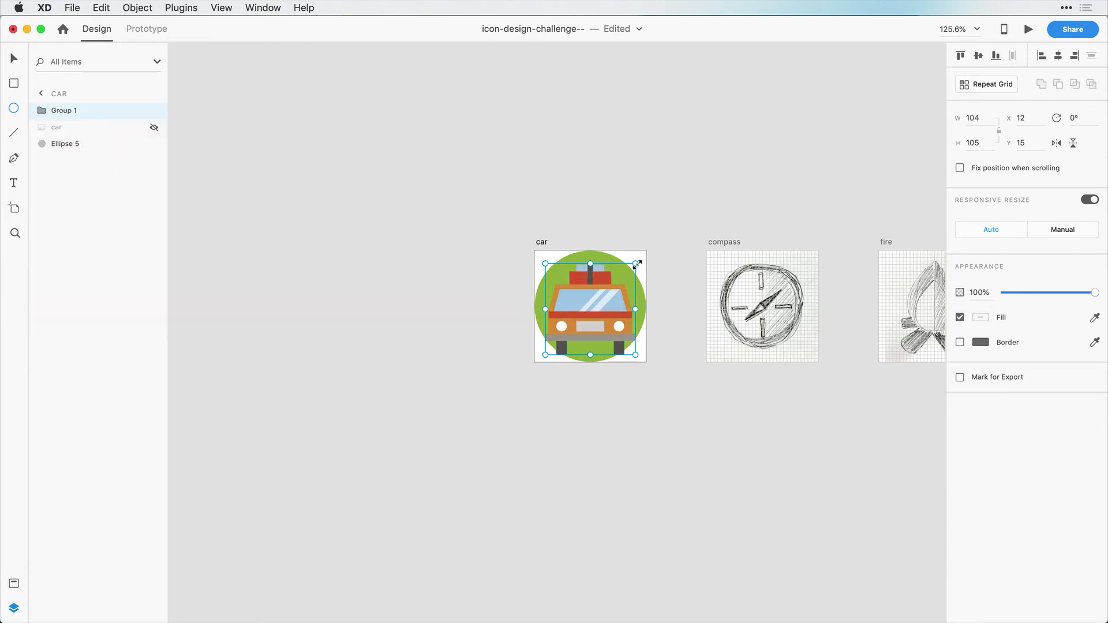
mouse_move(635, 264)
left_mouse_down()
mouse_move(673, 210)
mouse_move(640, 317)
mouse_move(667, 268)
mouse_move(652, 240)
mouse_move(622, 278)
left_mouse_up()
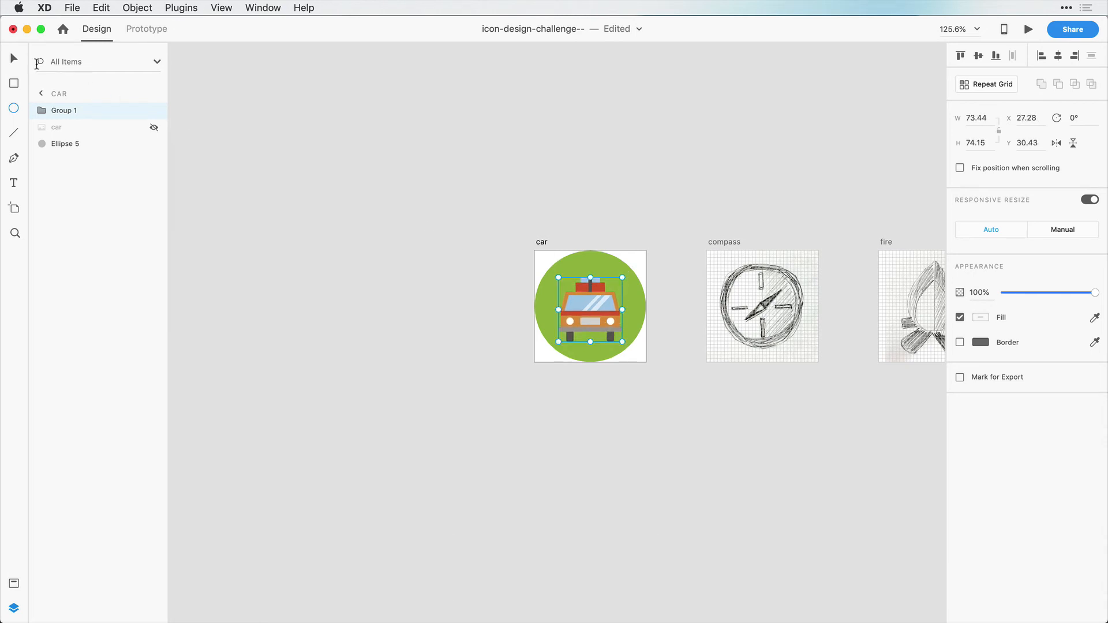
left_click(14, 58)
left_click_drag(597, 320, 599, 316)
left_click(670, 336)
Move the map artboard from the end of the artboard row to just before the car artboard.
scroll(667, 337, "right", 5)
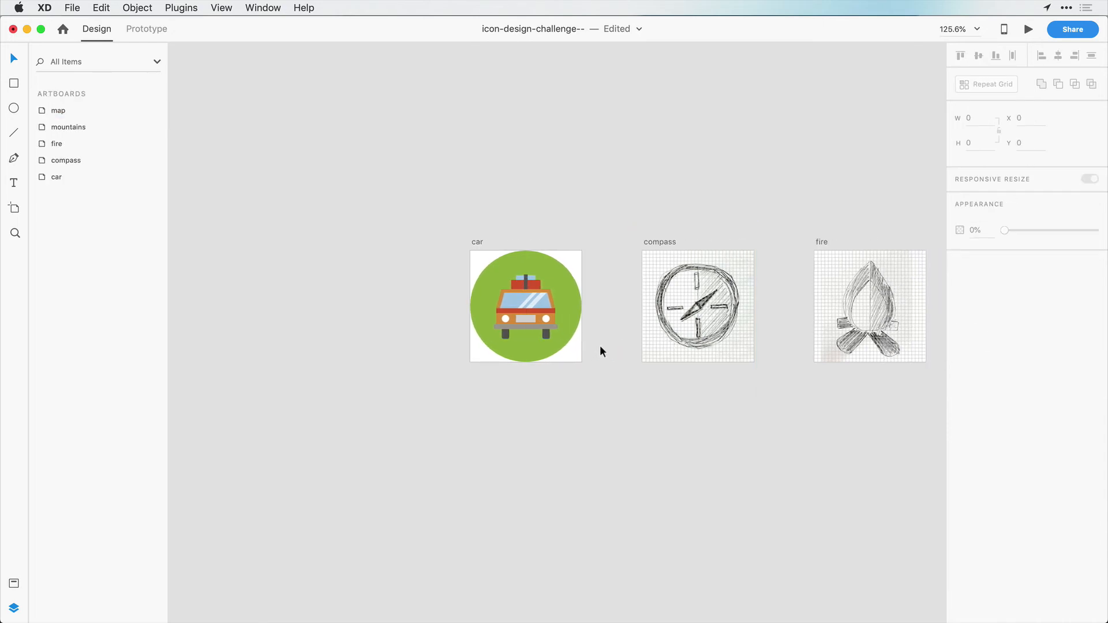
scroll(600, 344, "down", 5)
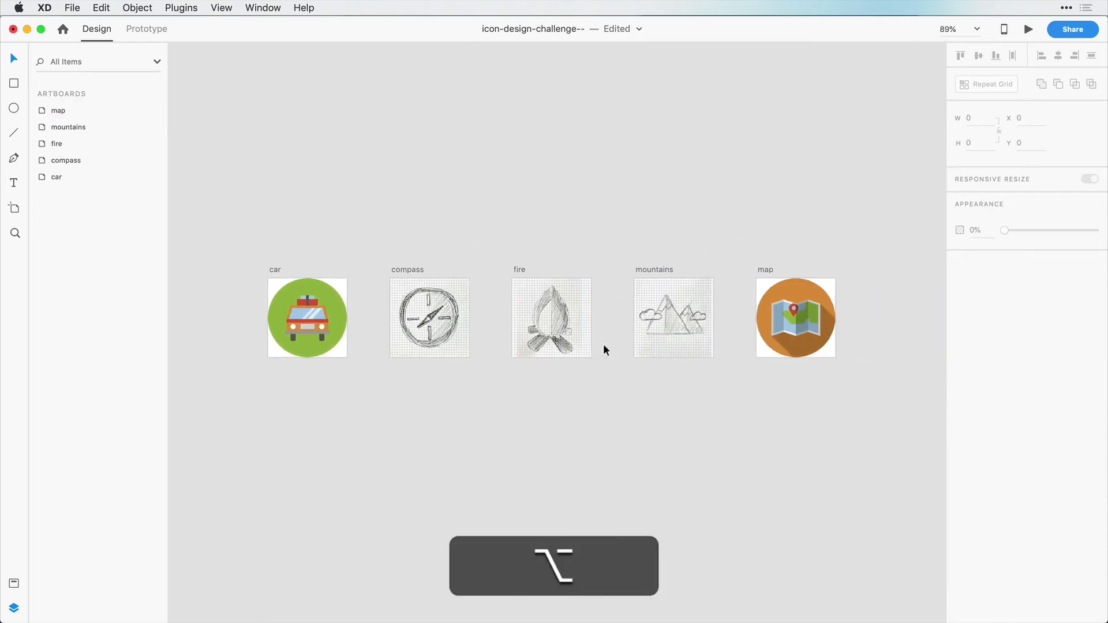
scroll(770, 293, "left", 5)
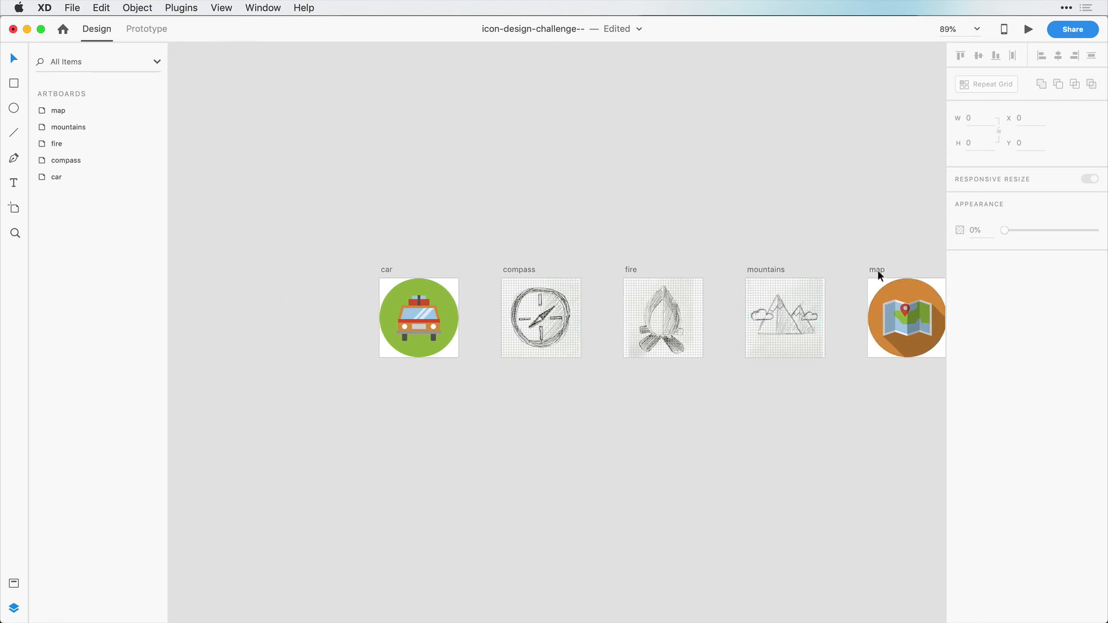
left_click_drag(877, 269, 294, 272)
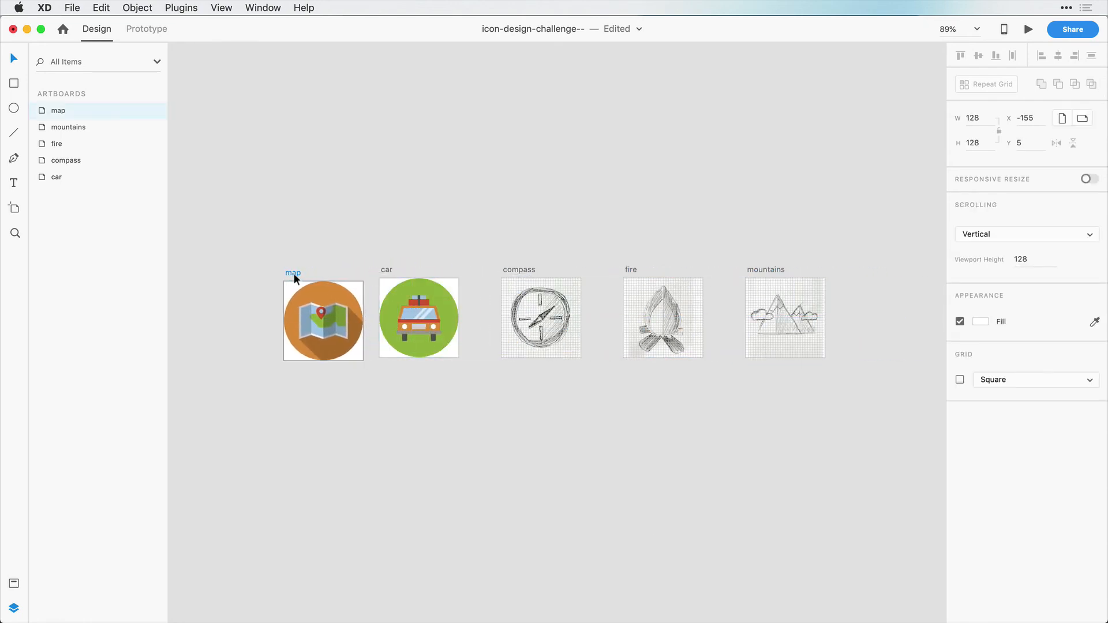
left_click(323, 251)
scroll(336, 354, "up", 5)
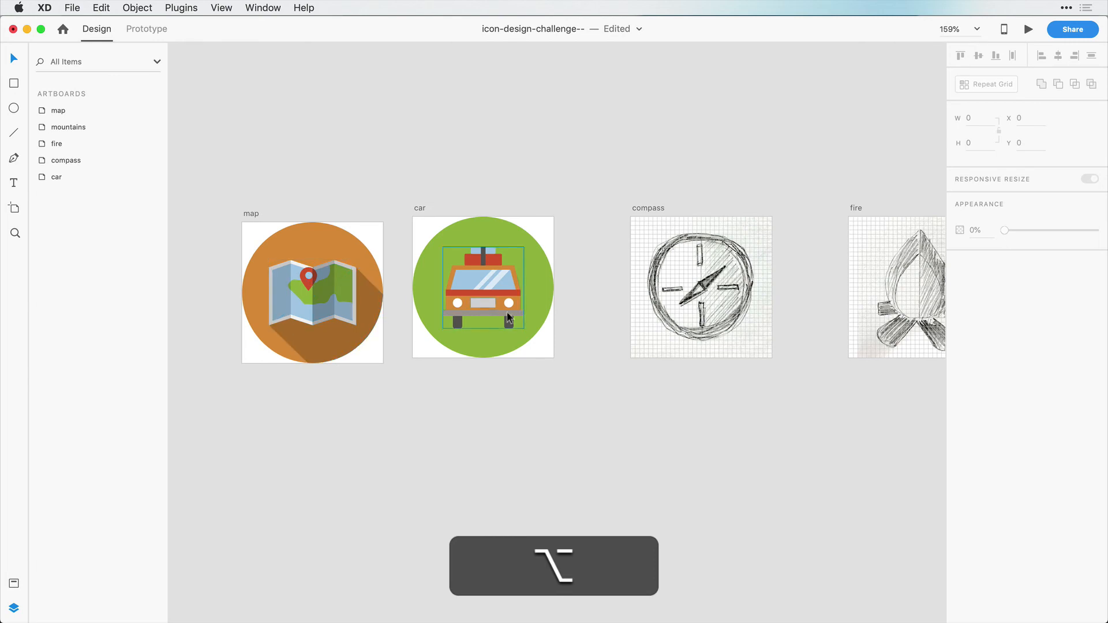
scroll(352, 302, "down", 6)
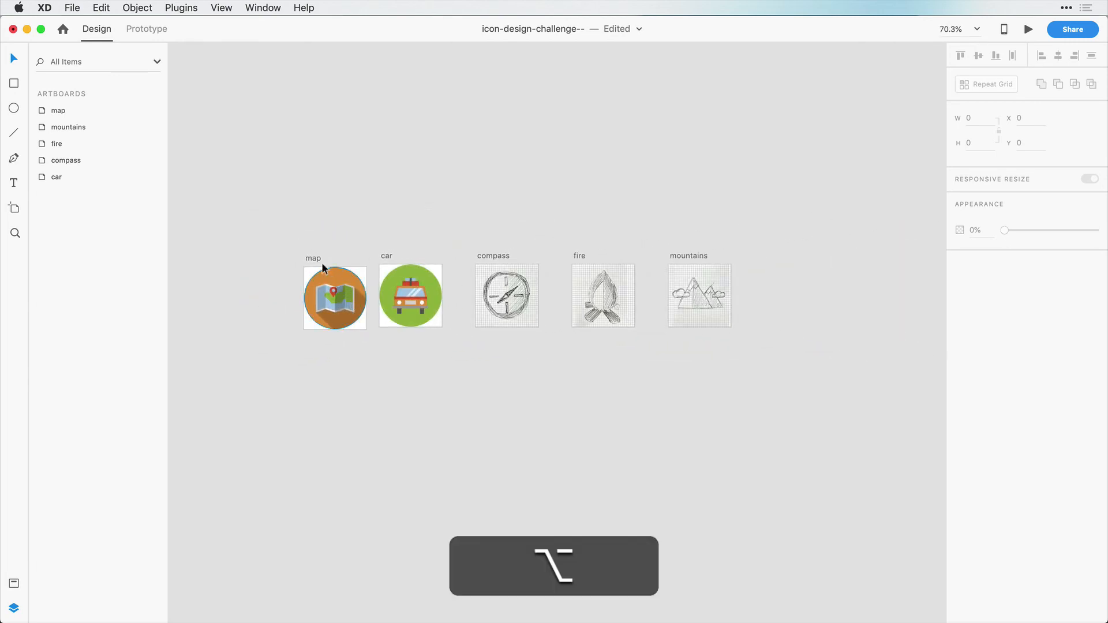
Move the map artboard to the end of the artboard row, just after the mountains artboard.
left_click_drag(311, 257, 753, 258)
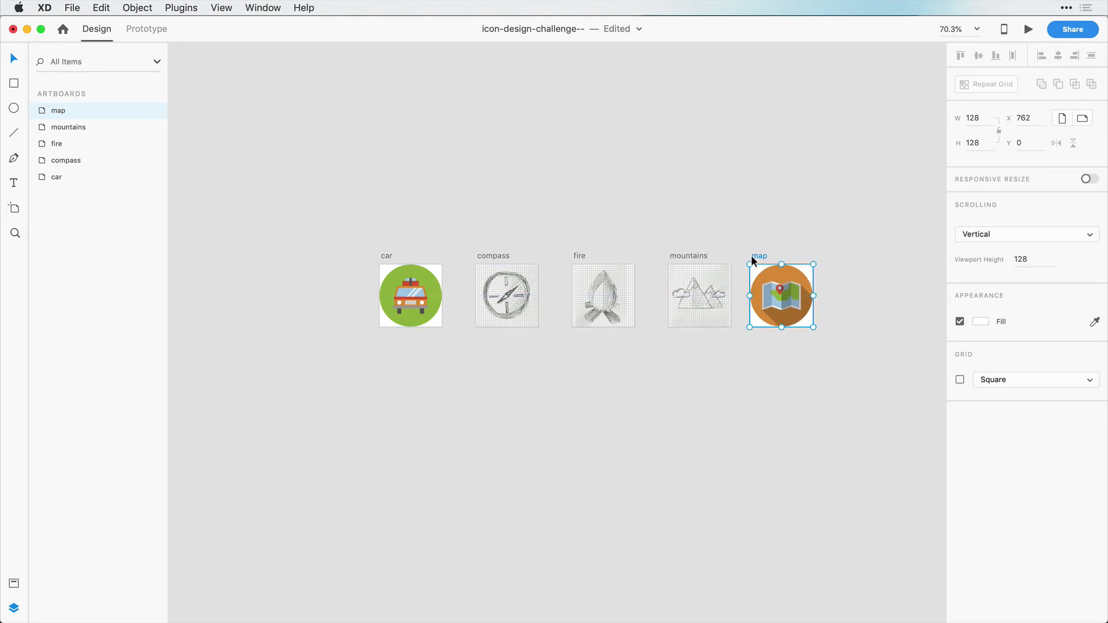
scroll(462, 318, "up", 6)
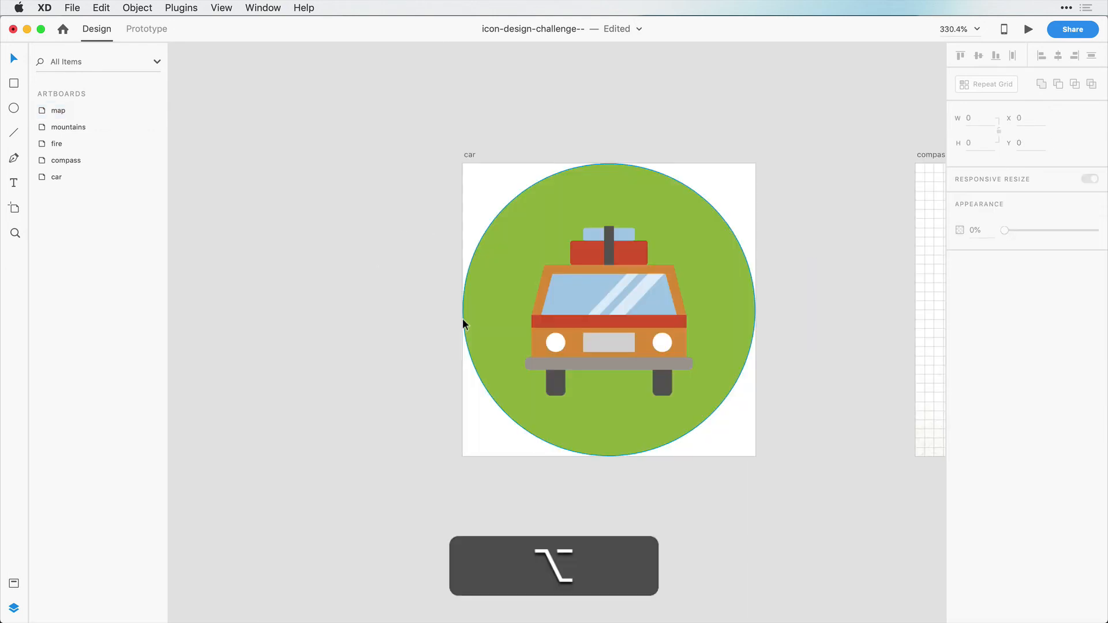
left_click(14, 158)
left_click(672, 265)
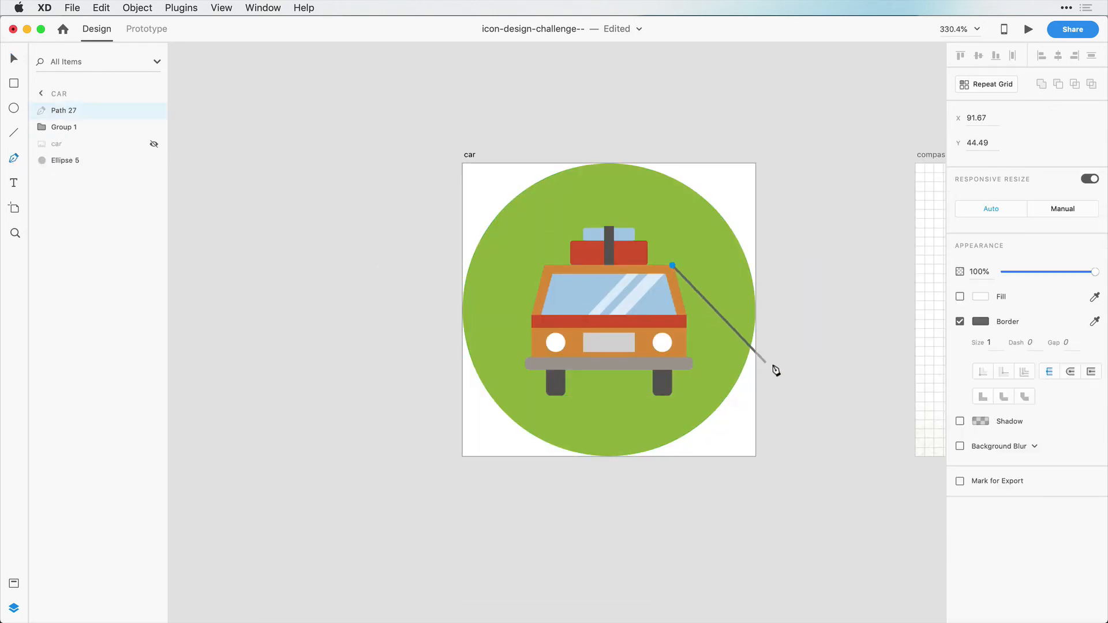
left_click(802, 374)
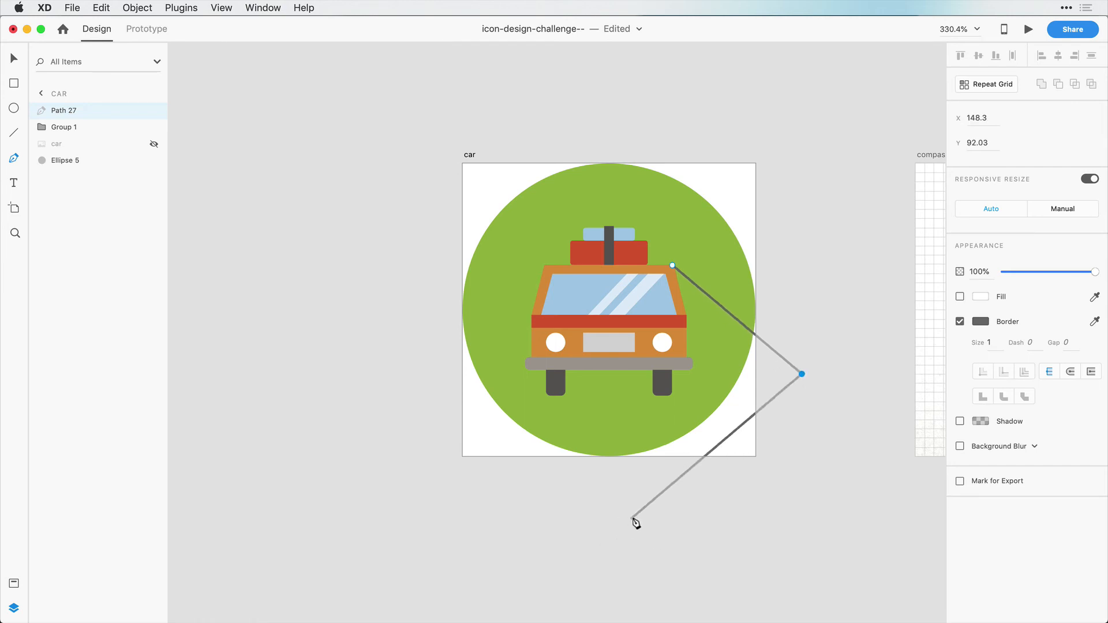
left_click(649, 481)
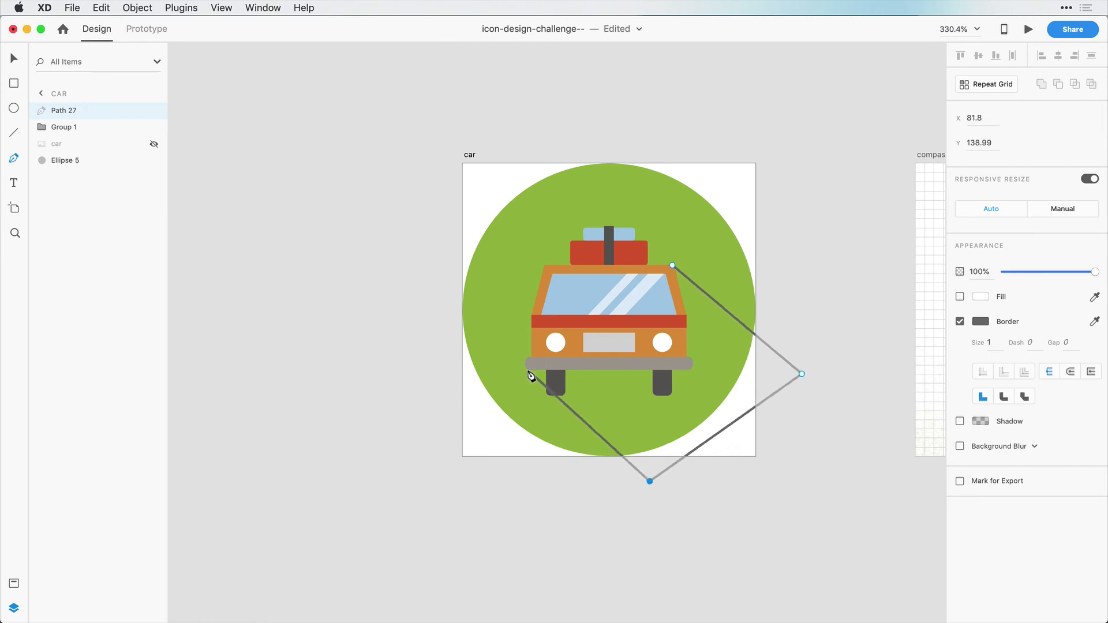
left_click(528, 370)
left_click(673, 265)
key("Escape")
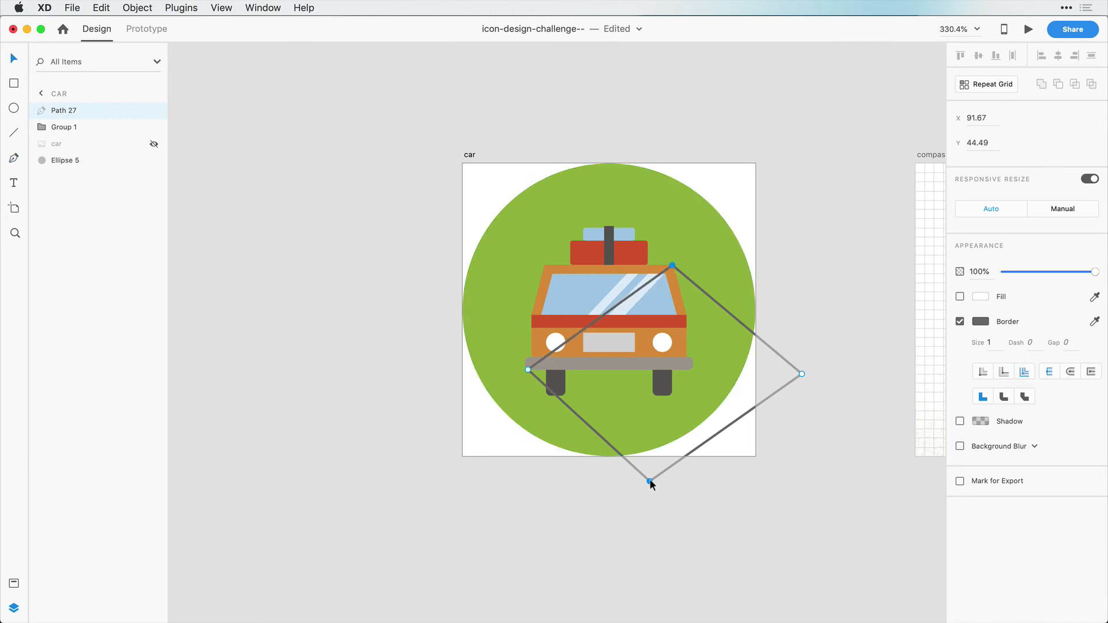
left_click_drag(650, 481, 624, 501)
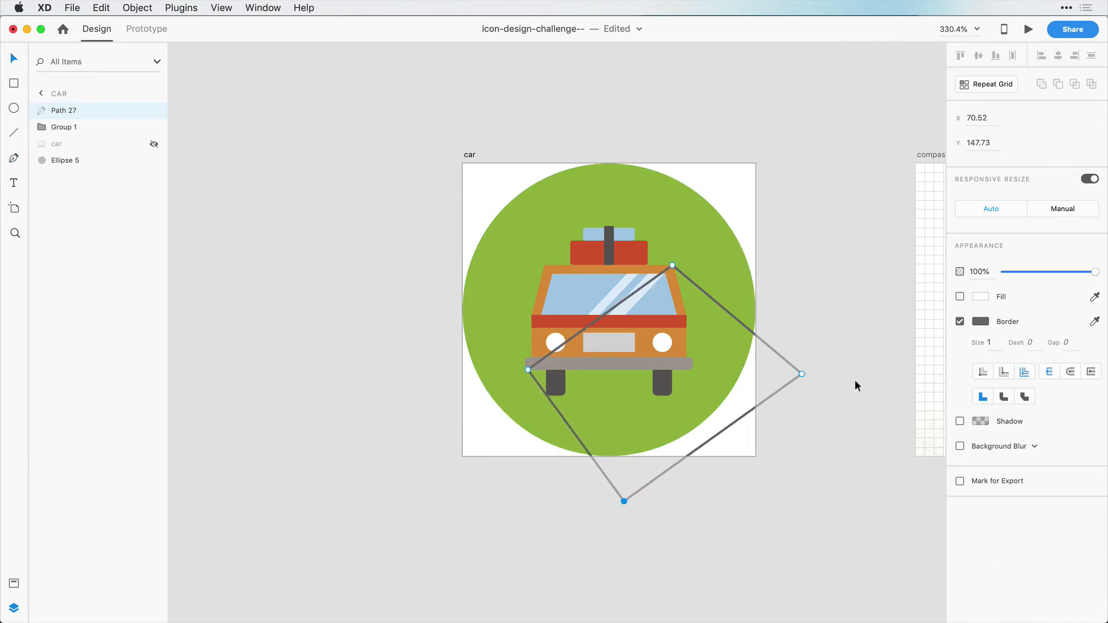
left_click_drag(802, 373, 777, 396)
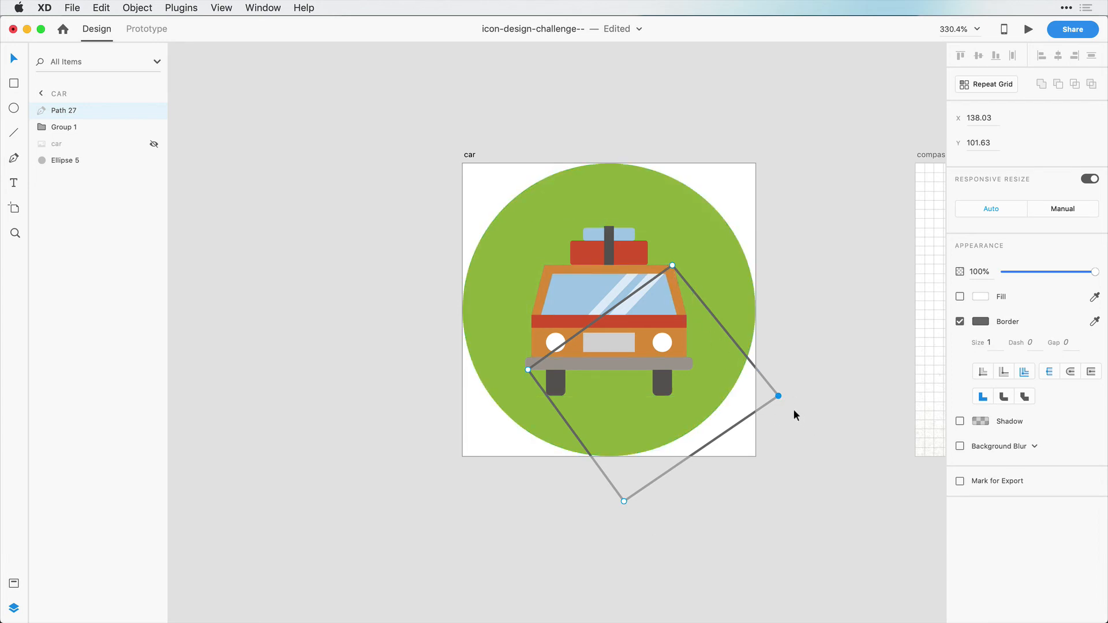
left_click(171, 105)
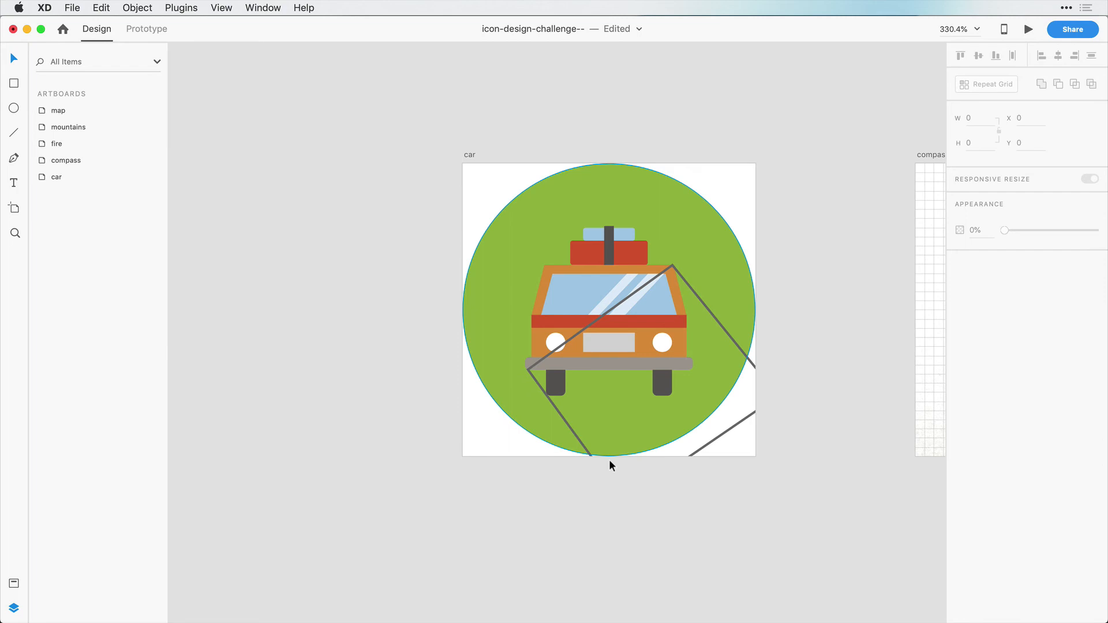
left_click(582, 445)
key("Delete")
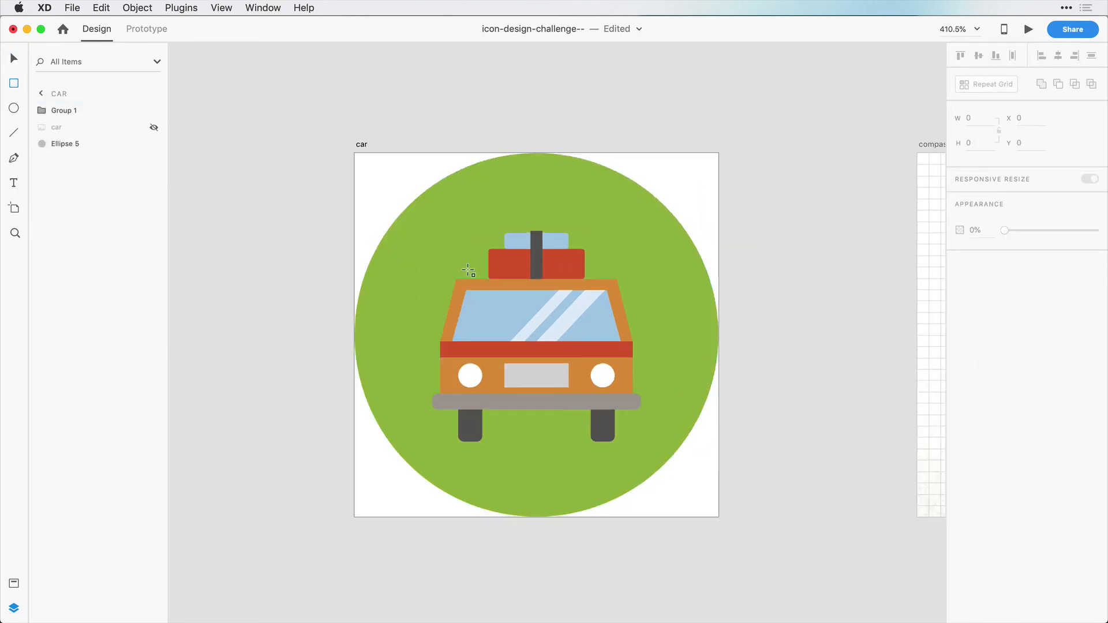
Draw a 64 by 64 square over the car, rotated -45°, and turn off its fill.
left_click_drag(468, 270, 693, 359)
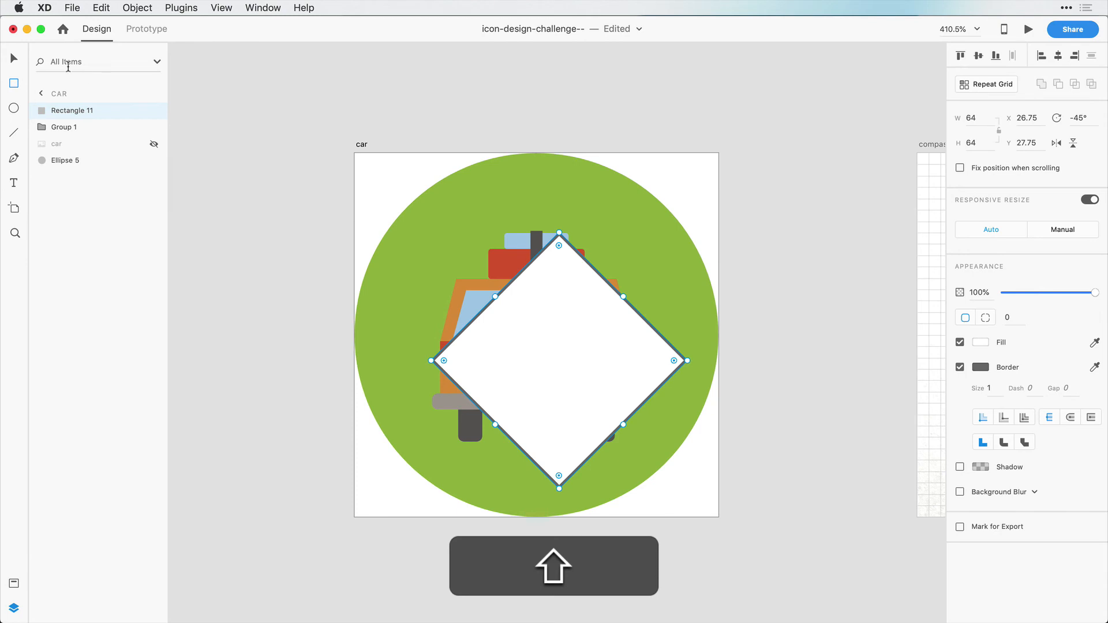
left_click(960, 342)
left_click(12, 61)
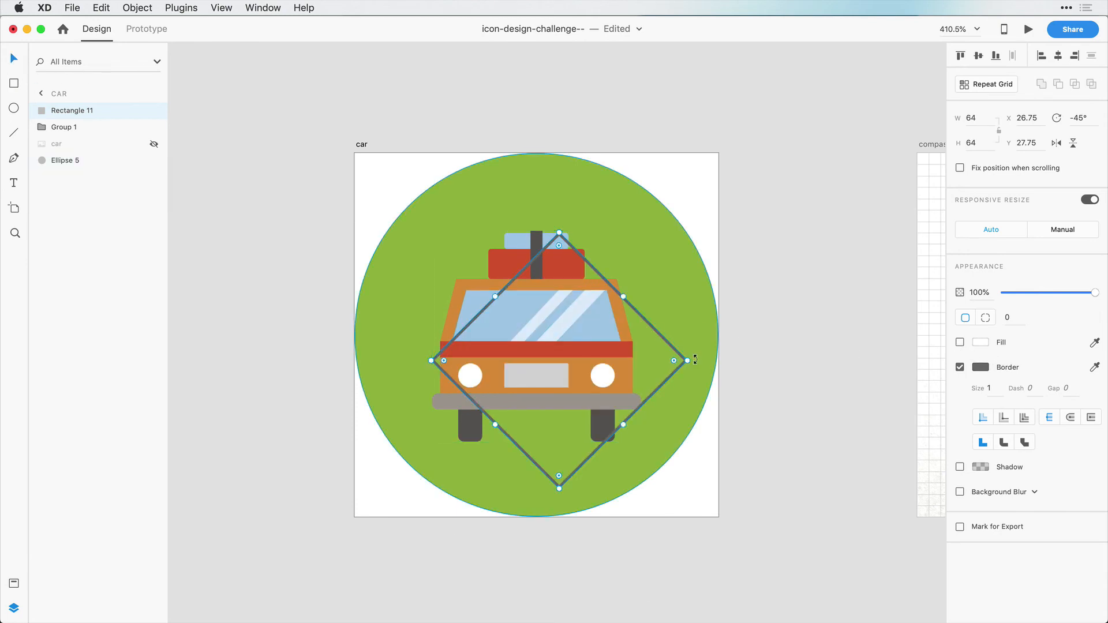
Resize the rotated square to 77 by 63 so its upper corner meets the car roof's right corner and it extends beyond the circle.
mouse_move(687, 360)
left_mouse_down()
mouse_move(706, 365)
mouse_move(697, 362)
left_mouse_up()
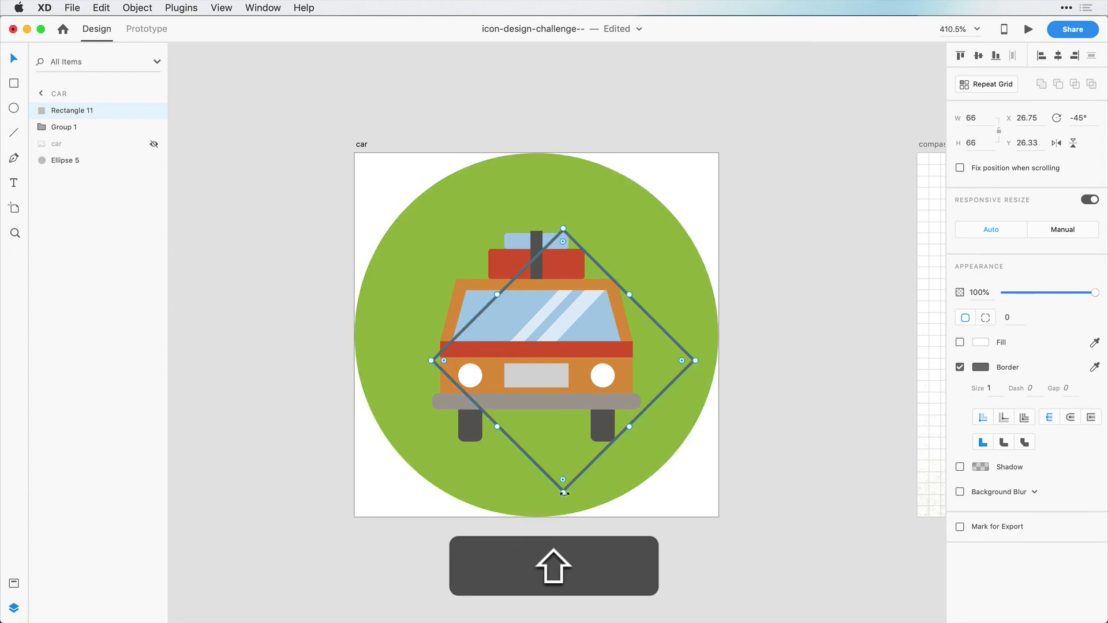
left_click_drag(563, 492, 571, 546)
left_click_drag(639, 459, 662, 487)
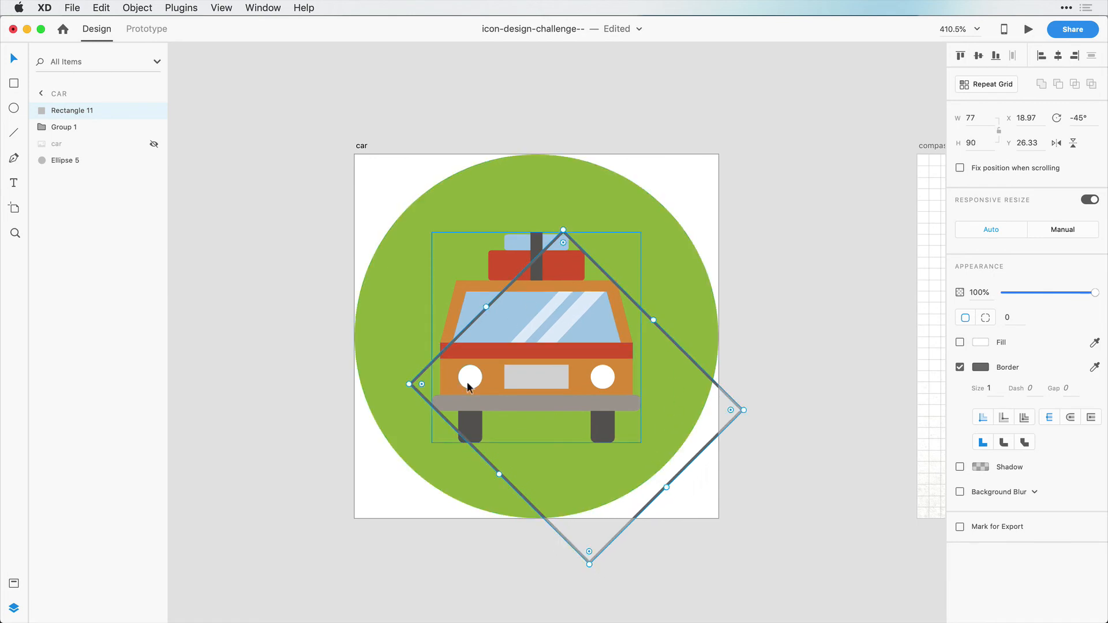
left_click_drag(485, 307, 538, 361)
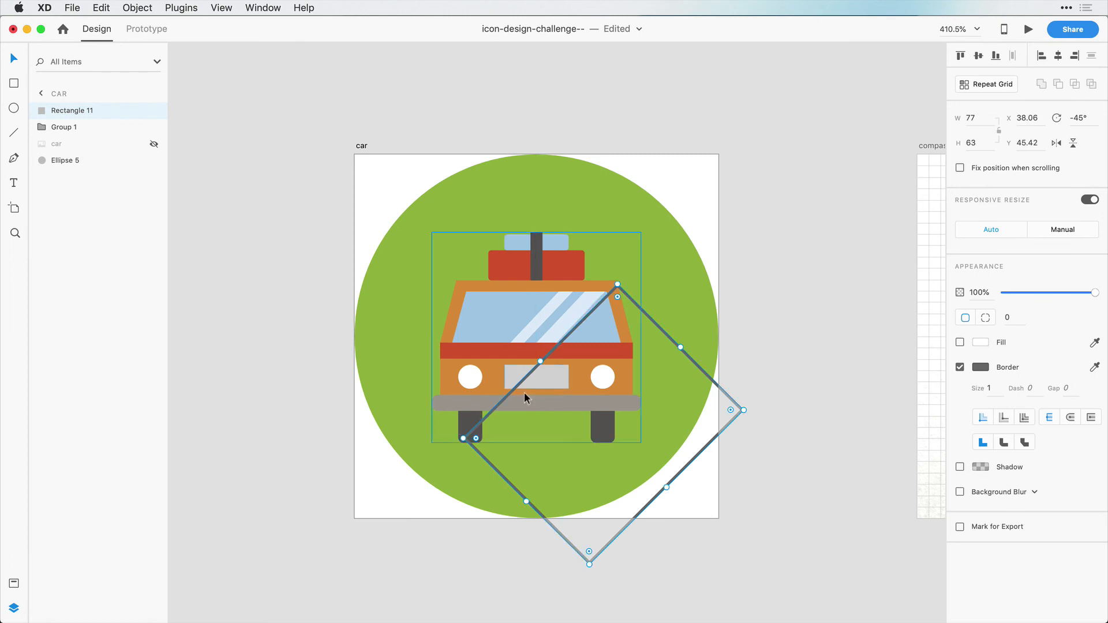
Edit the rotated shape's path and move its left anchor point to the left end of the bumper's lower edge.
double_click(482, 459)
left_click_drag(464, 439, 435, 410)
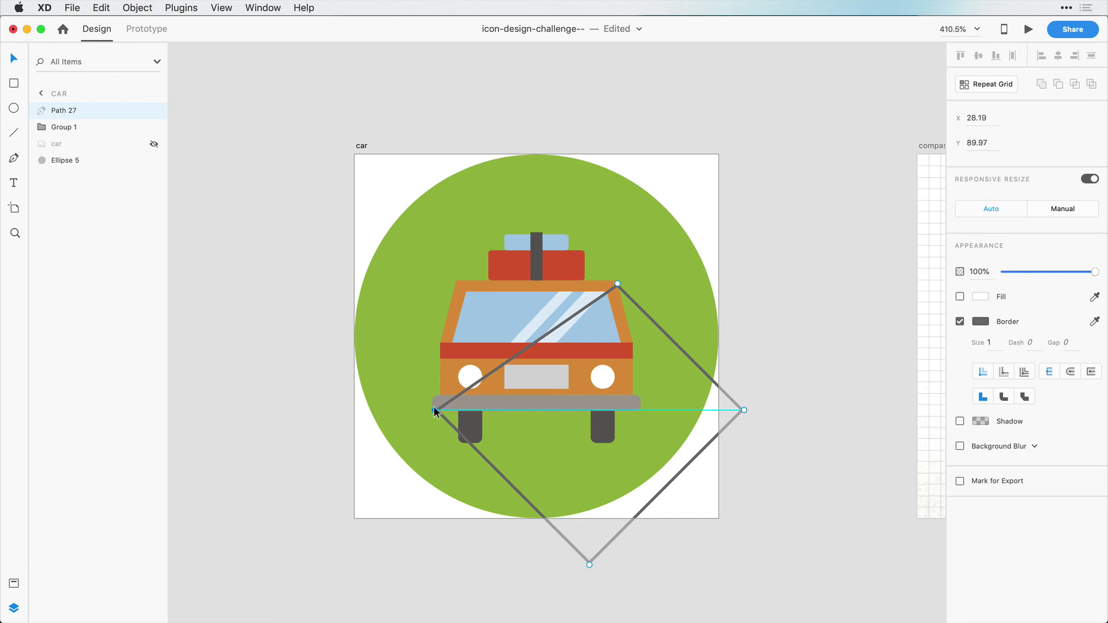
left_click(303, 390)
Duplicate the green background circle in place and intersect the copy with the shadow outline.
left_click(390, 316)
key("super+c")
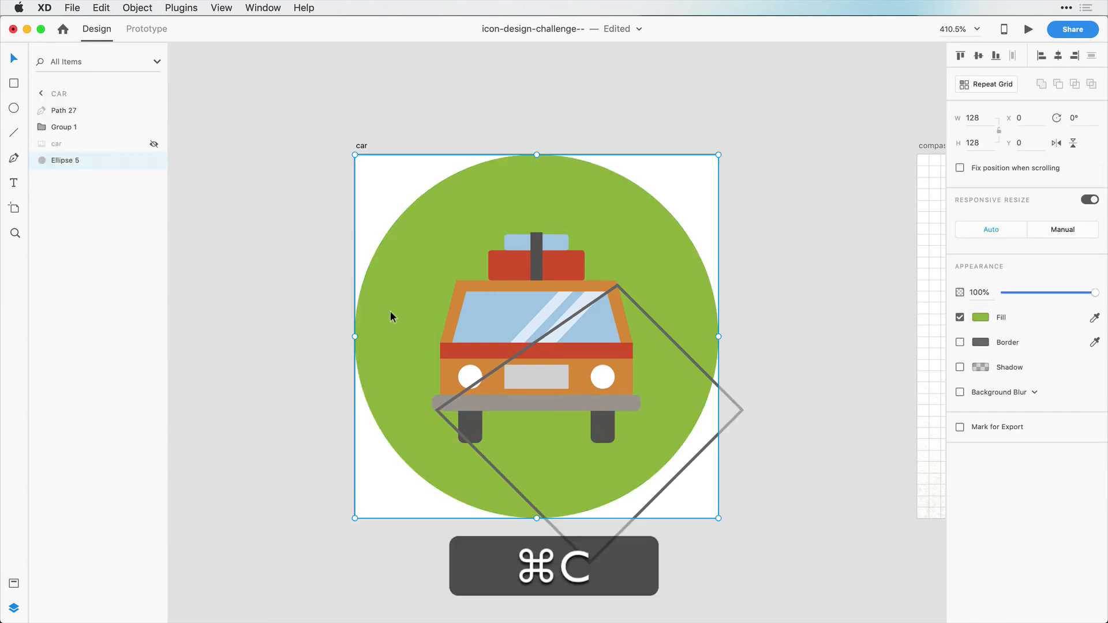
key("super+v")
left_click(688, 460, "shift")
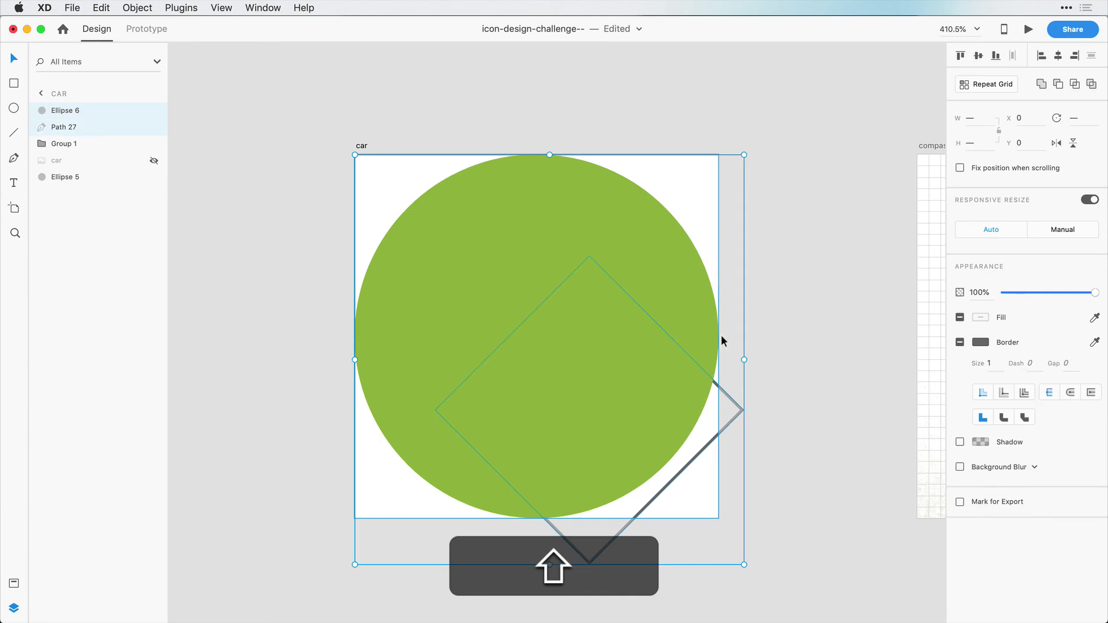
left_click(1075, 85)
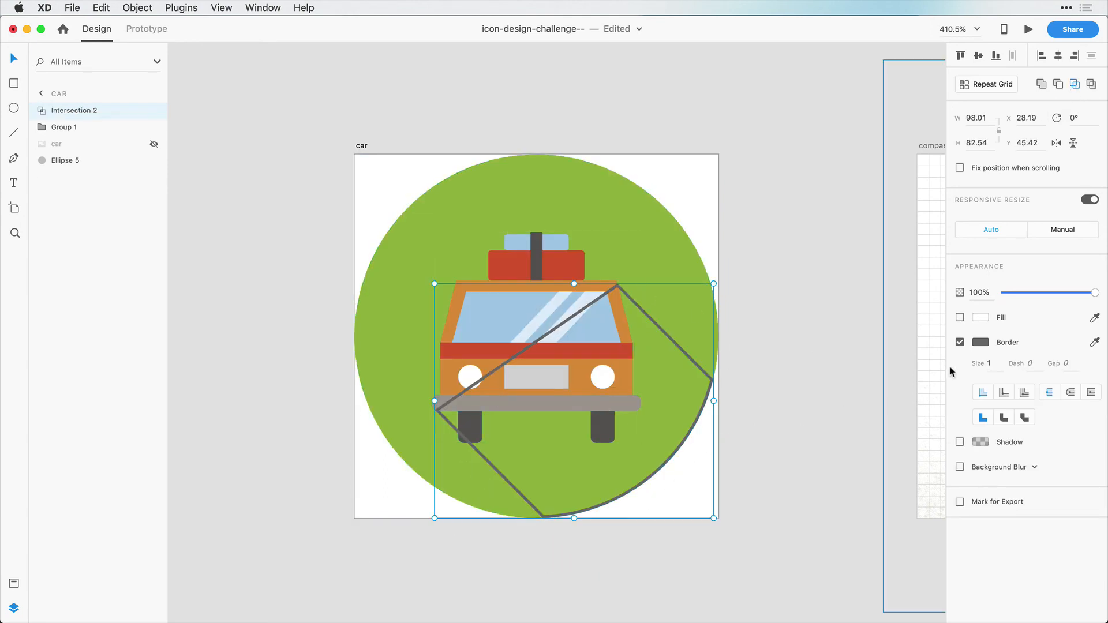
Fill the intersected shadow with #000000 at 20% opacity without a border, and place it between the car group and the green circle.
left_click(959, 342)
left_click(960, 317)
left_click(979, 317)
left_click_drag(891, 342, 760, 408)
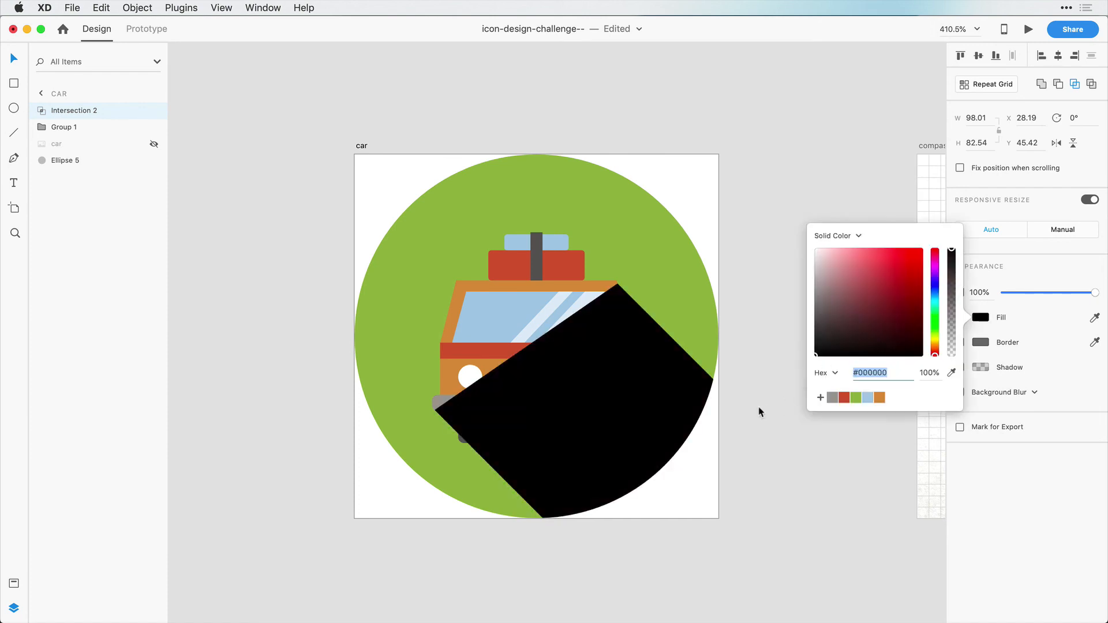
left_click(925, 373)
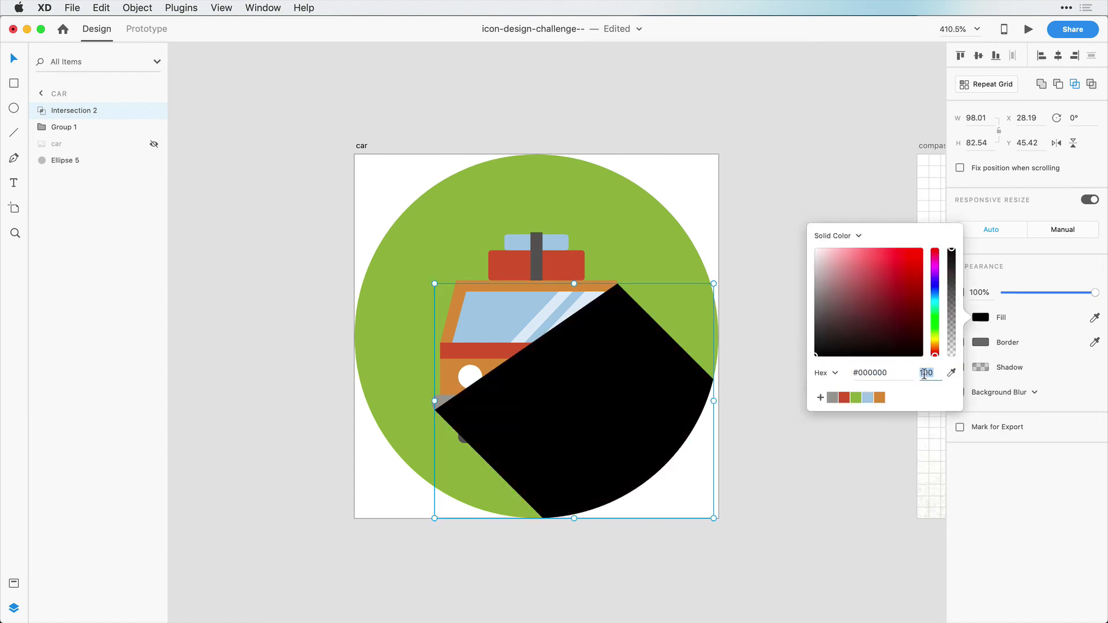
type("20")
key("Return")
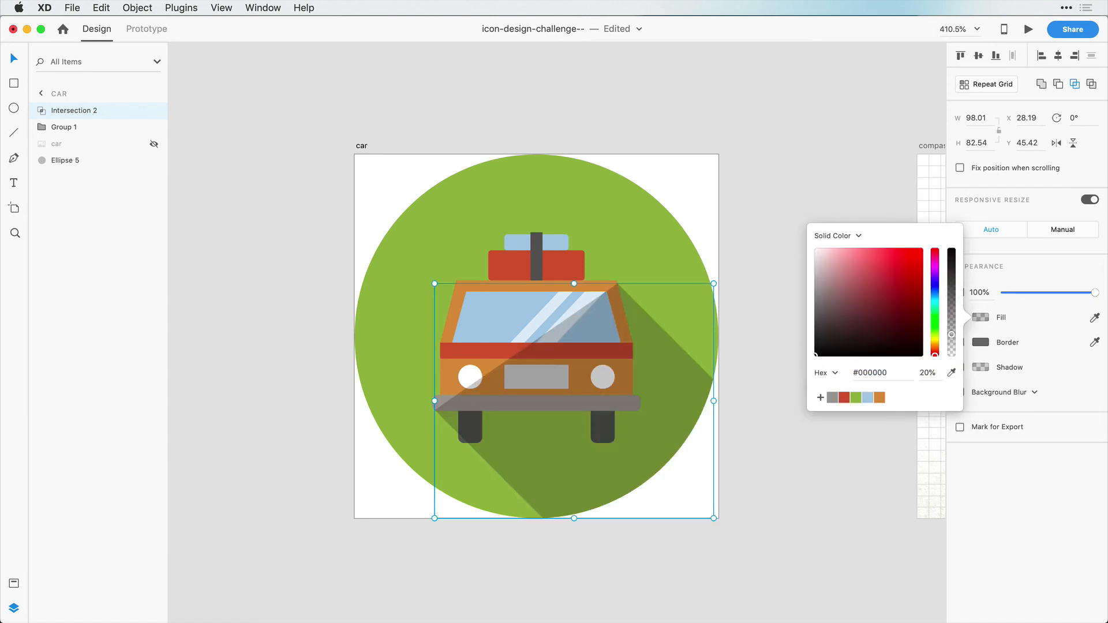
left_click_drag(67, 113, 64, 152)
left_click(273, 345)
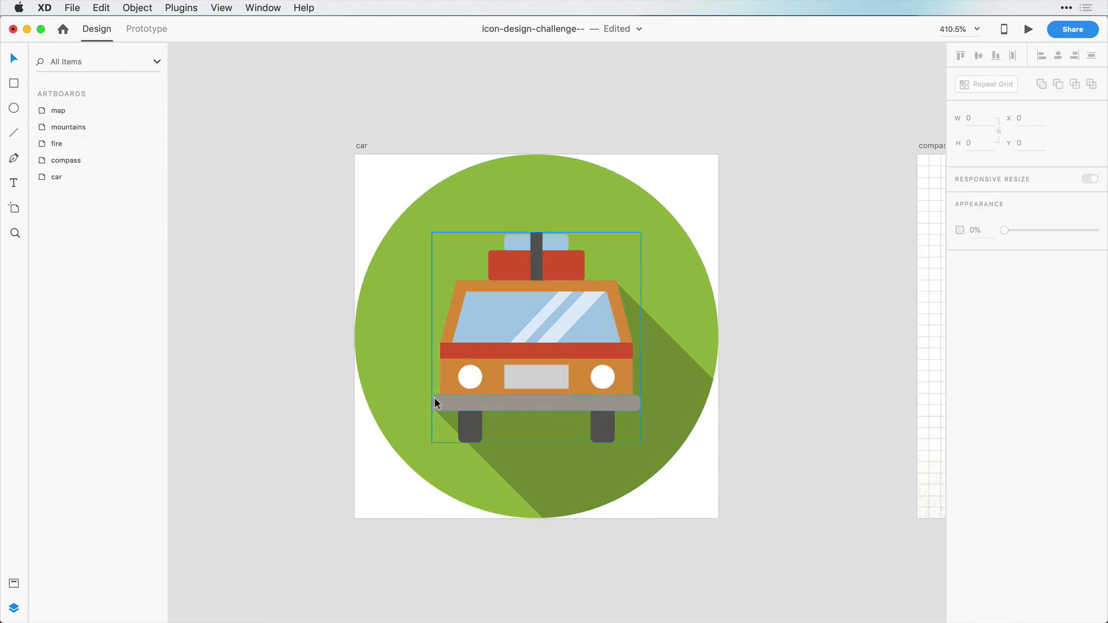
Convert the intersected shadow shape to a single editable path.
key("alt")
scroll(396, 415, "down", 3)
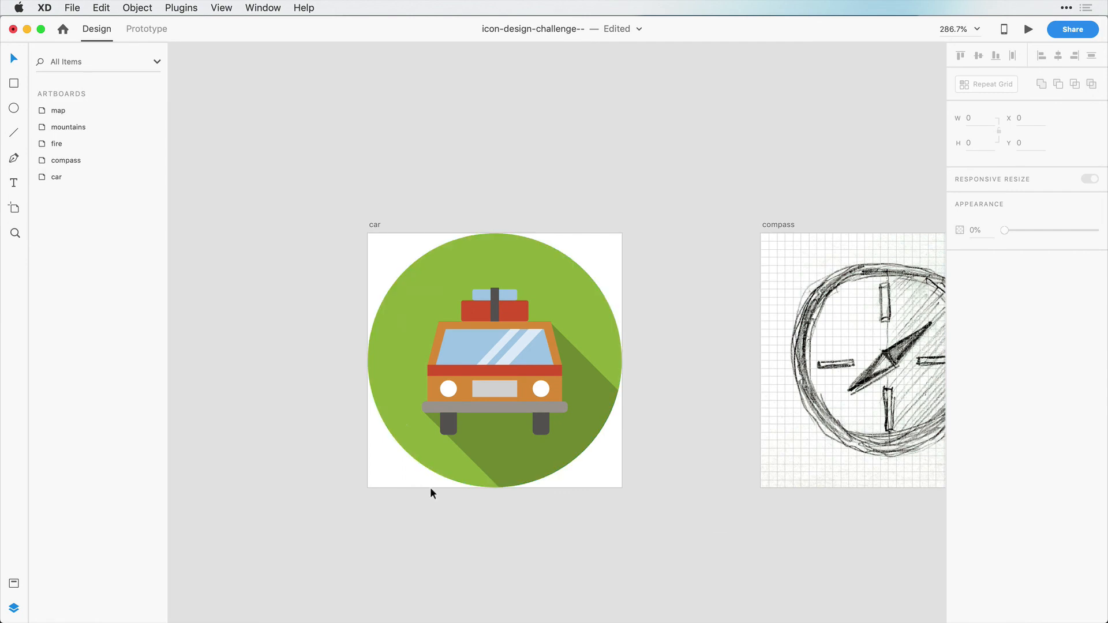
key("alt")
scroll(453, 457, "up", 5)
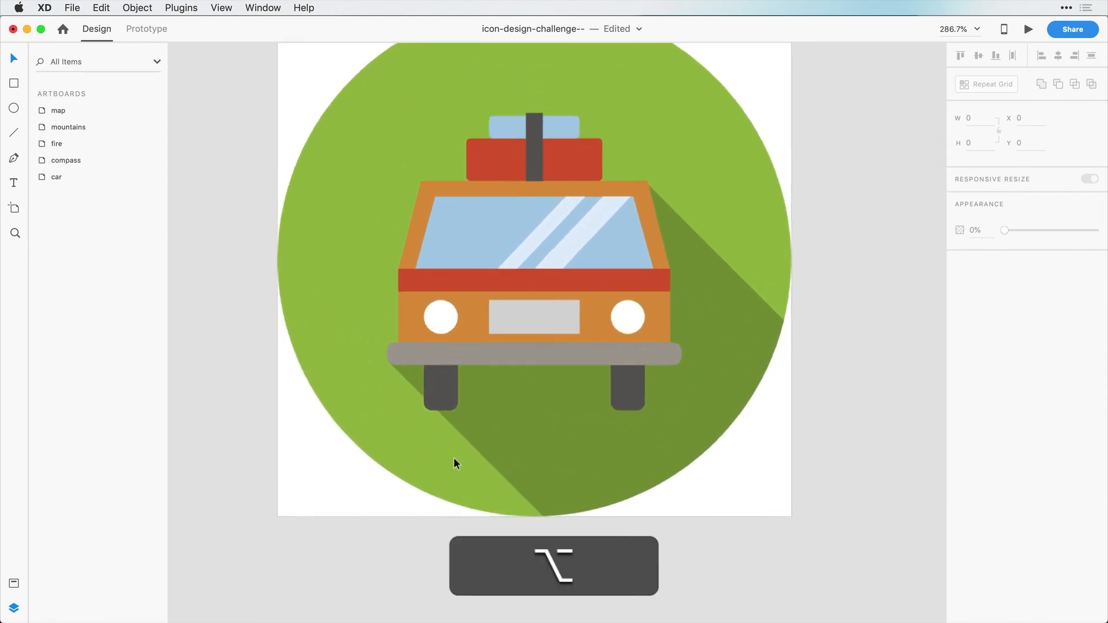
scroll(473, 381, "down", 1)
double_click(472, 380)
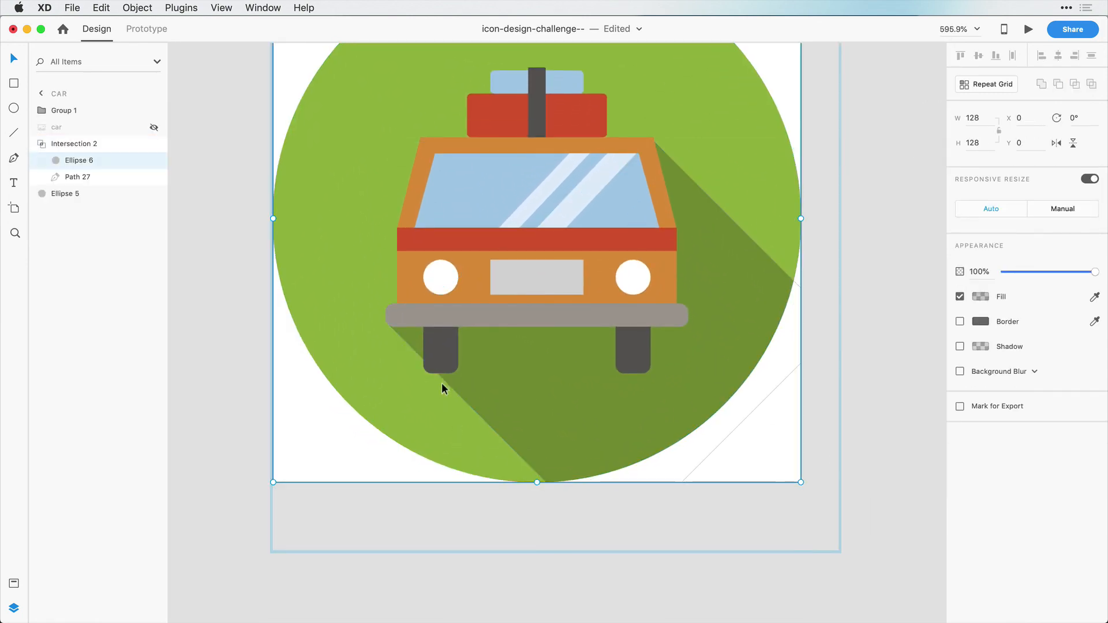
left_click(240, 349)
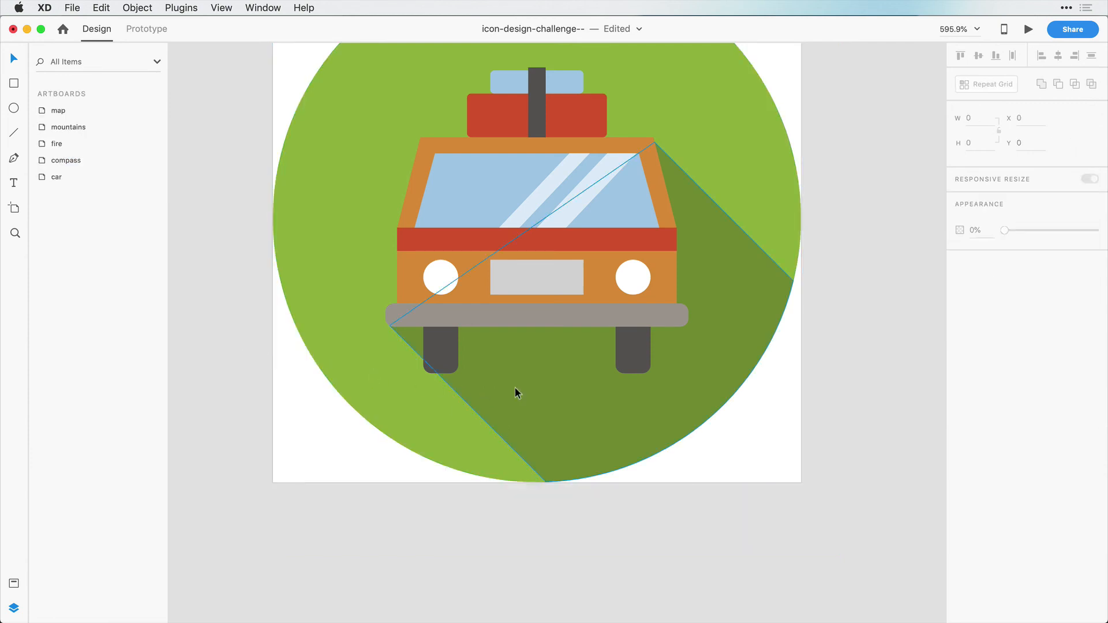
left_click(632, 383)
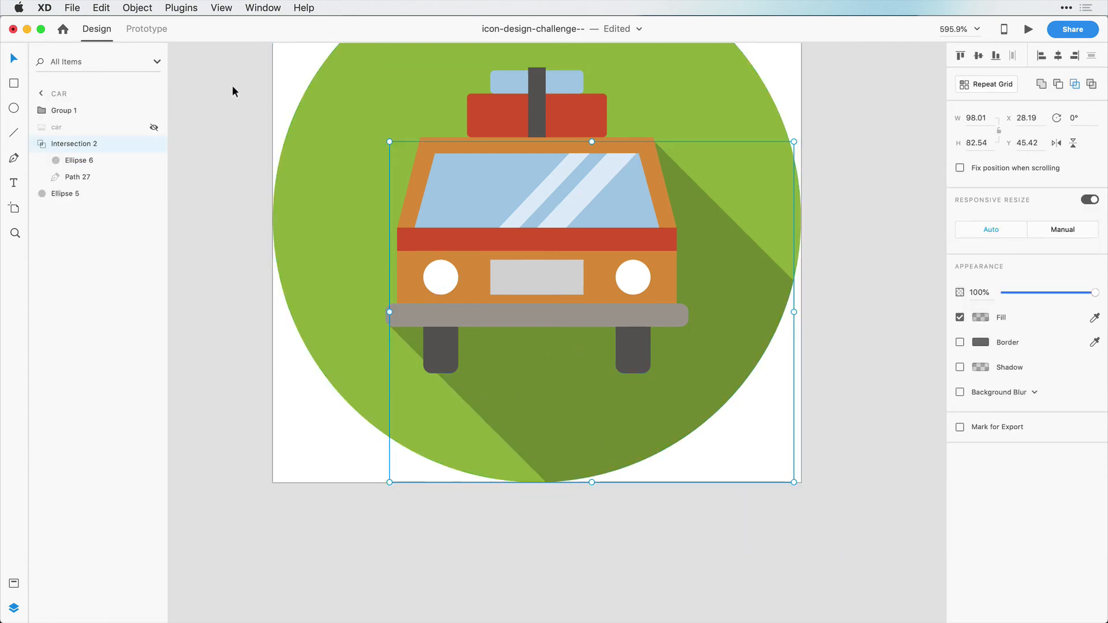
left_click(138, 8)
mouse_move(170, 229)
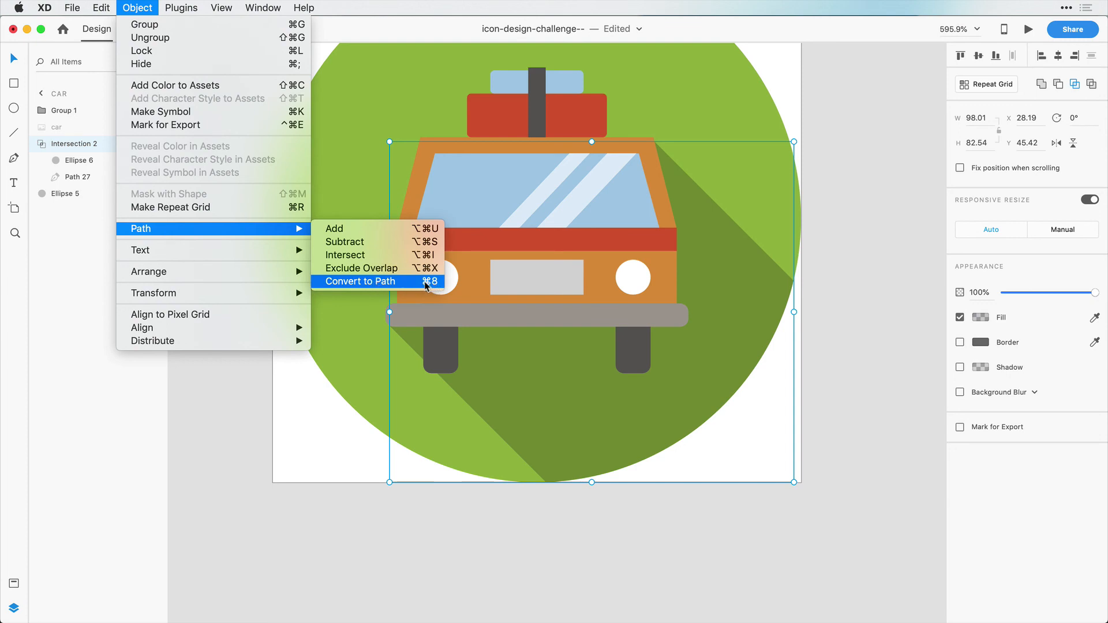
left_click(386, 282)
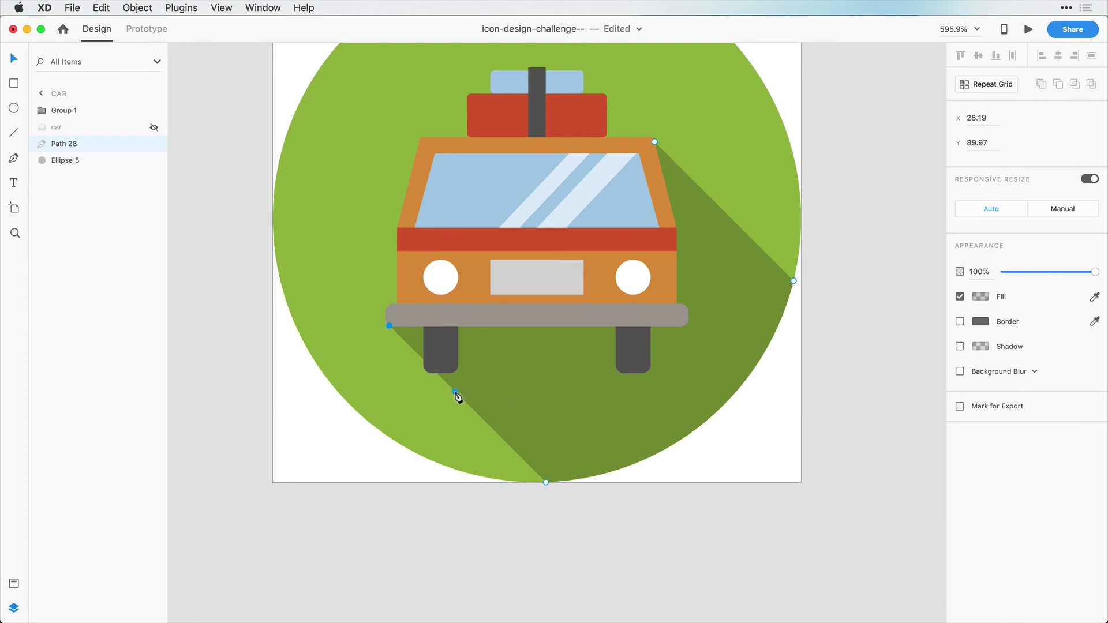
Add anchor points along the shadow's left edge and shape it around the lower-left corner of the left wheel.
left_click_drag(458, 397, 427, 365)
left_click(423, 359)
left_click_drag(436, 374, 425, 370)
left_click(562, 530)
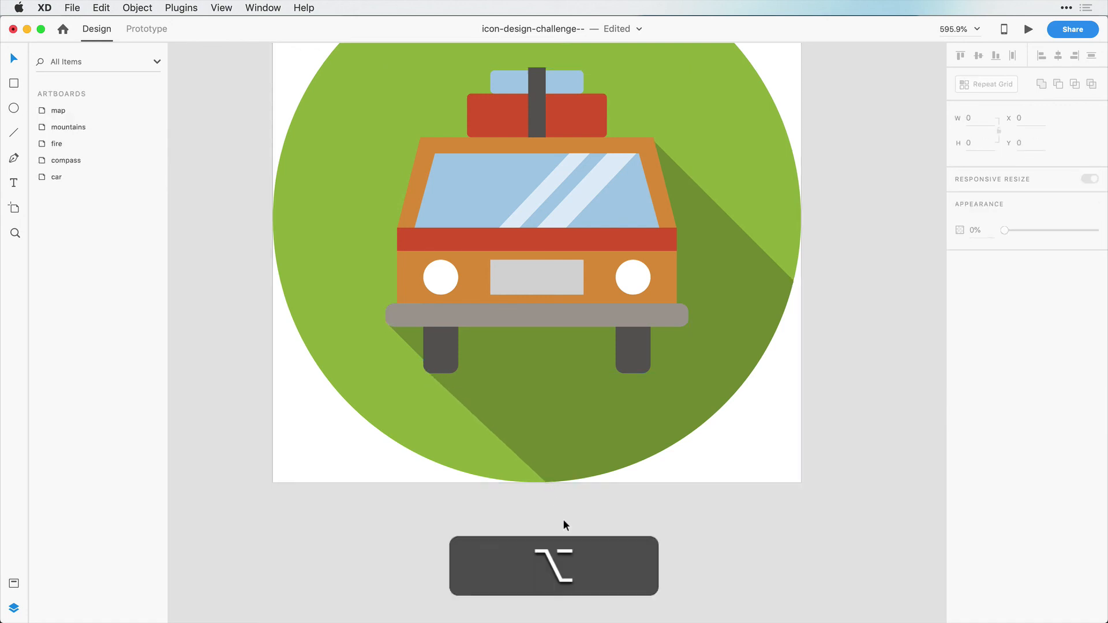
Duplicate the car group onto the empty pasteboard to the left of the car artboard.
scroll(562, 519, "down", 5)
scroll(560, 518, "down", 3)
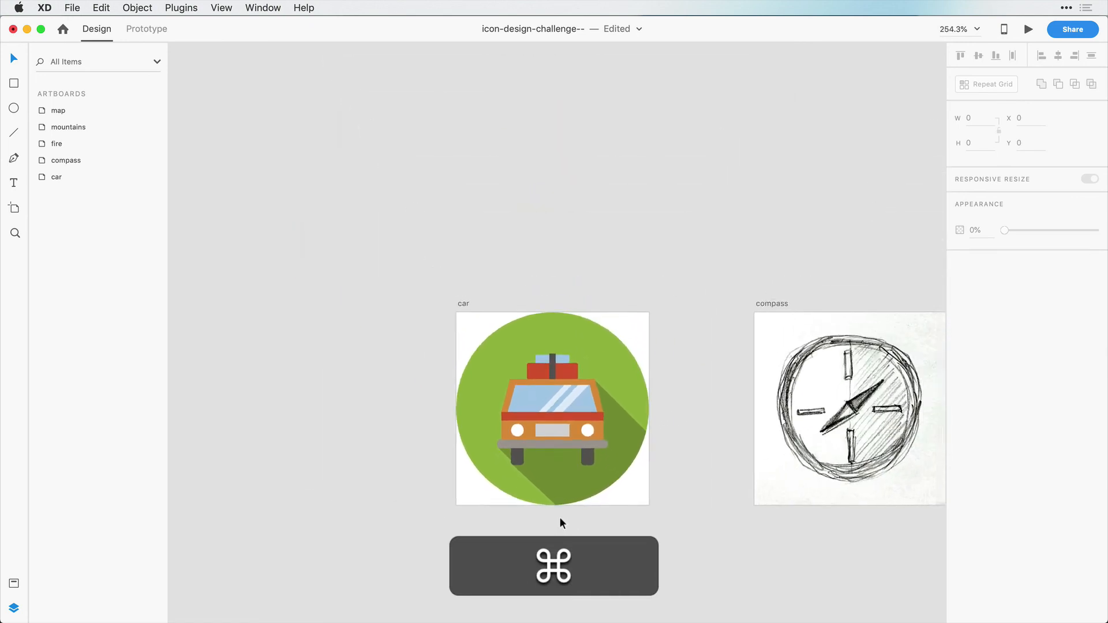
key("z")
left_click_drag(379, 243, 722, 574)
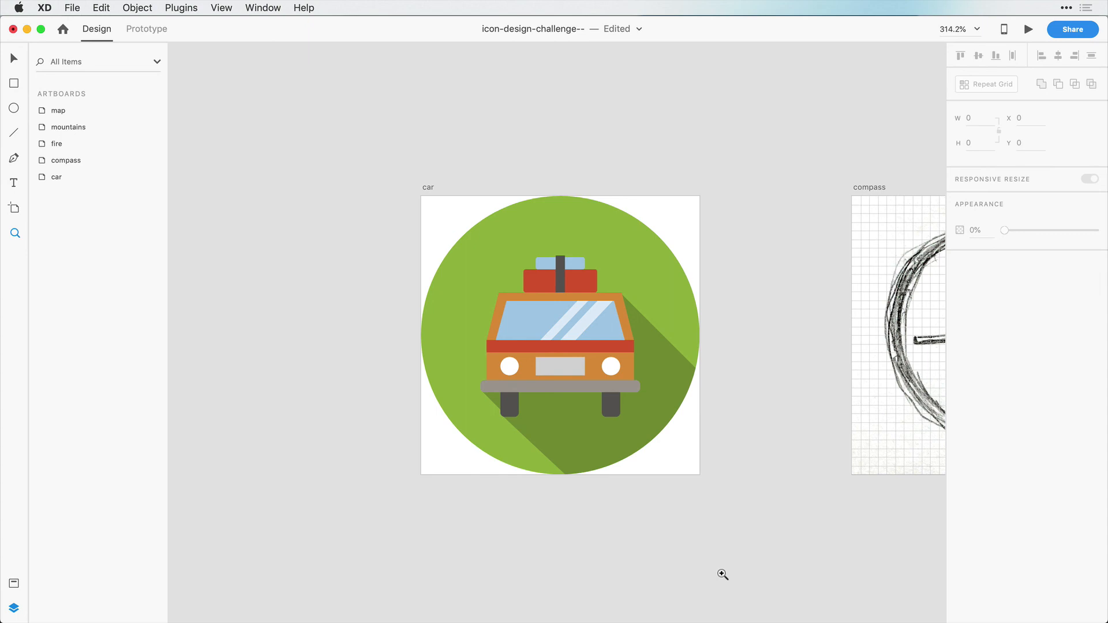
key("v")
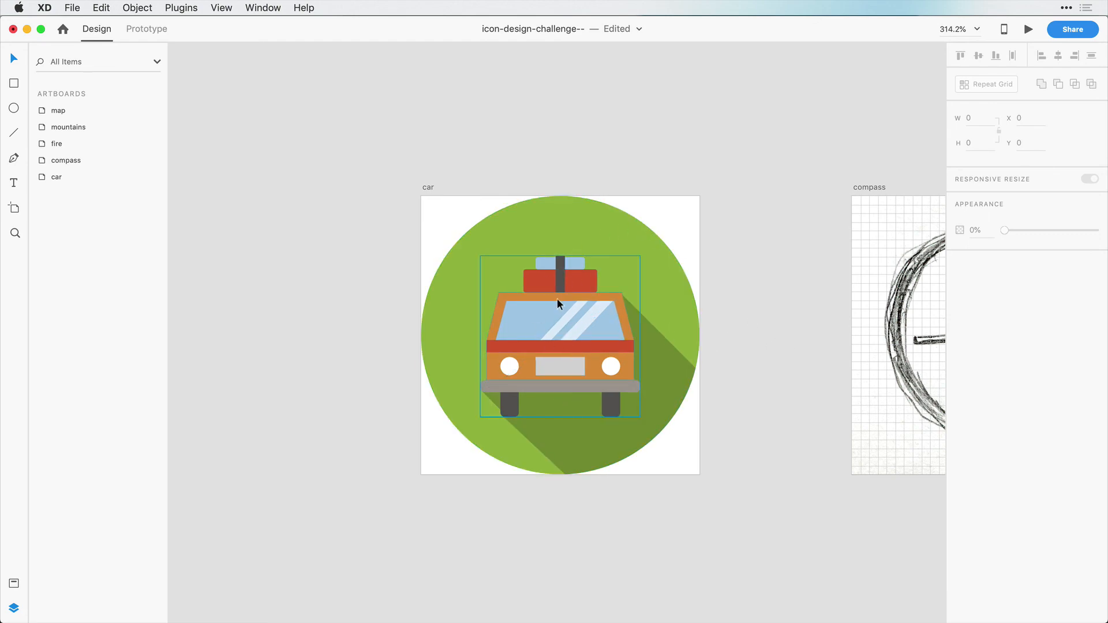
key("alt")
left_click_drag(563, 313, 322, 314)
scroll(329, 313, "left", 2)
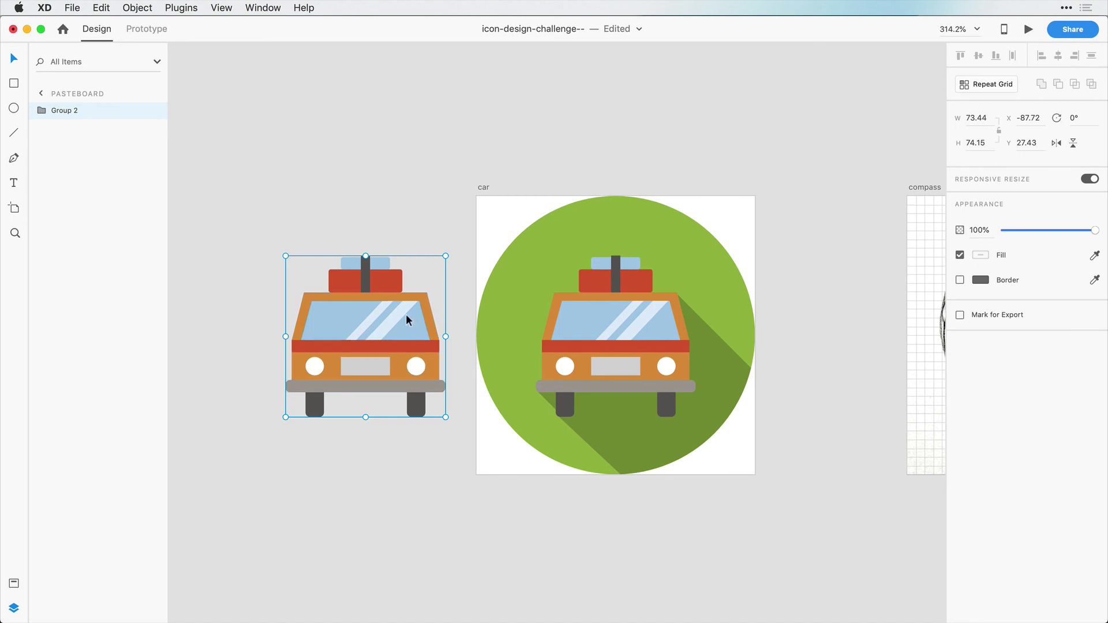
Ungroup the duplicated car on the pasteboard and unite all its parts into one silhouette, nudging it slightly toward the car artboard.
key("super+shift+g")
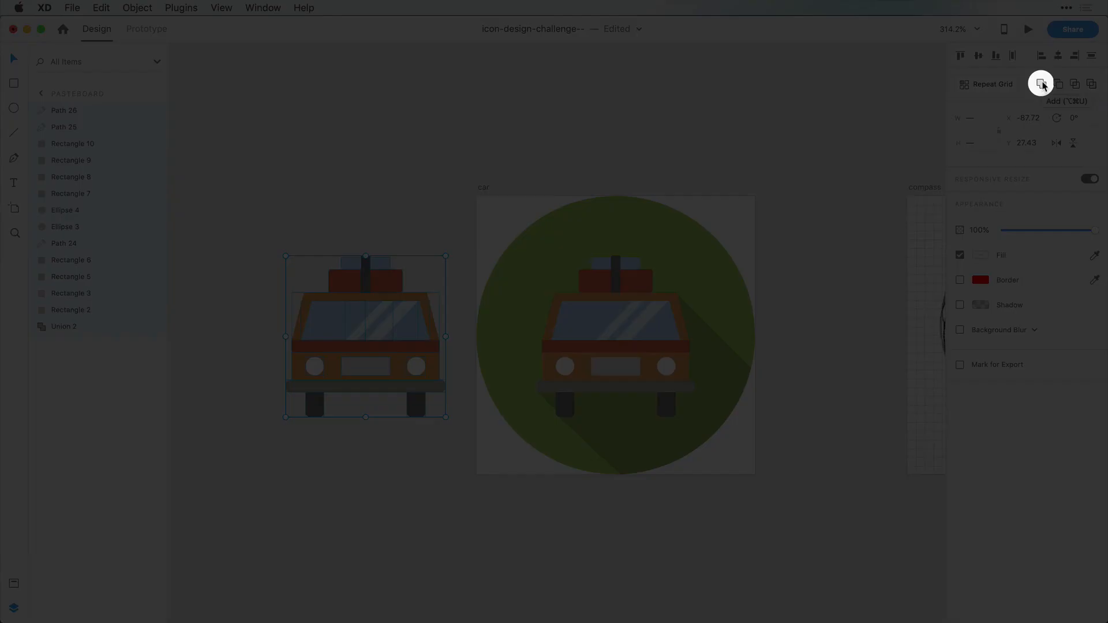
left_click(1041, 84)
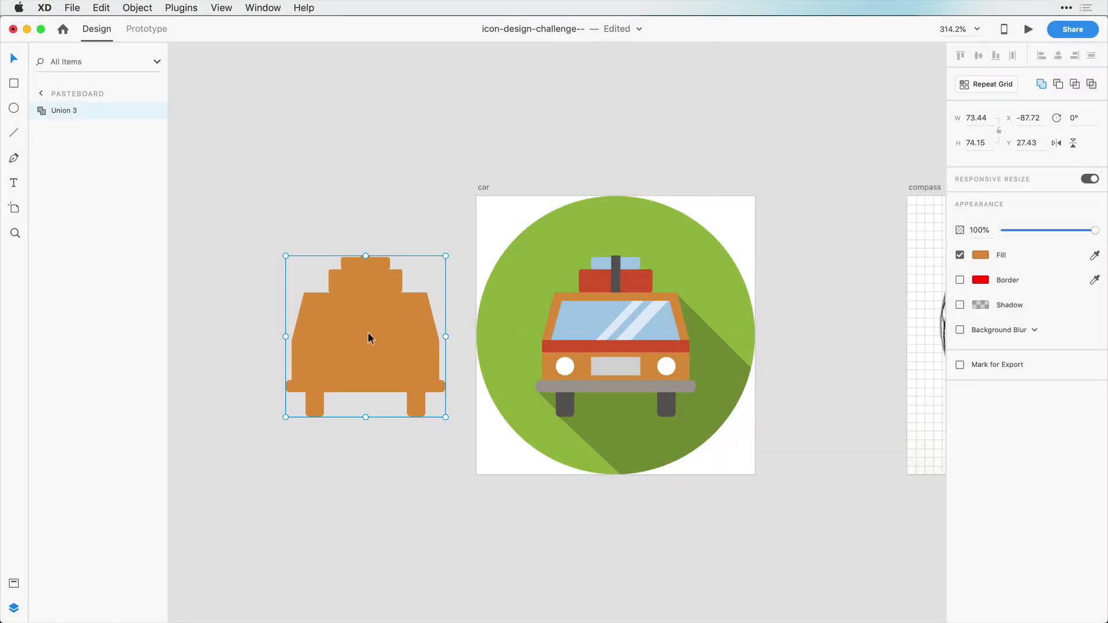
mouse_move(368, 333)
left_mouse_down()
mouse_move(376, 302)
mouse_move(358, 319)
mouse_move(376, 333)
left_mouse_up()
Draw a 57 × 91 rectangle covering the silhouette's left half, with no border and a #000000 fill at 51% opacity.
left_click(14, 83)
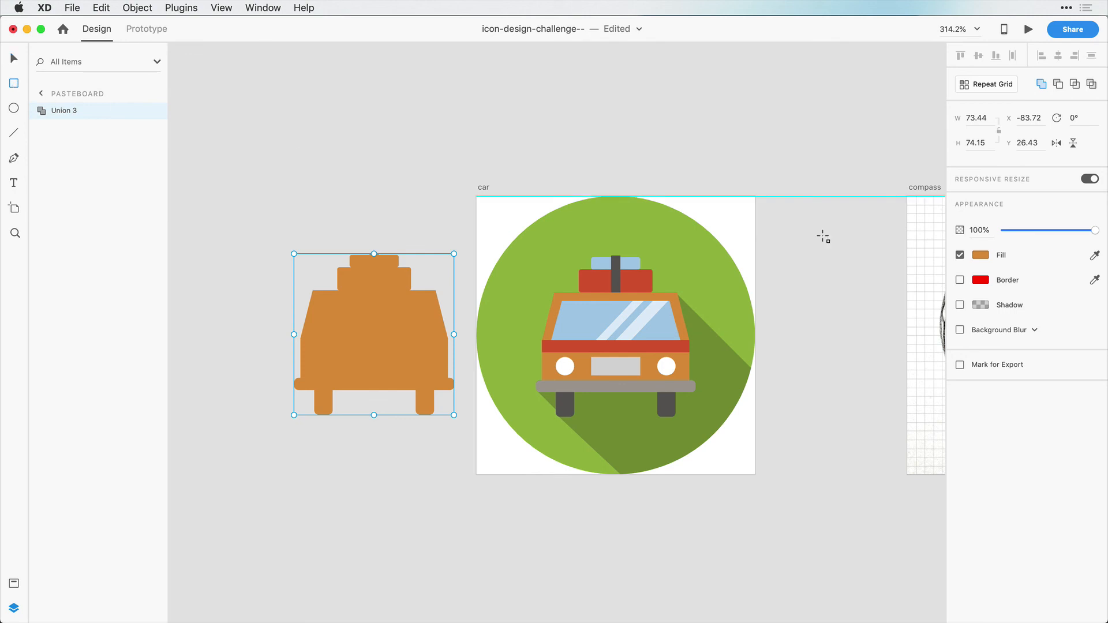
left_click_drag(252, 232, 374, 427)
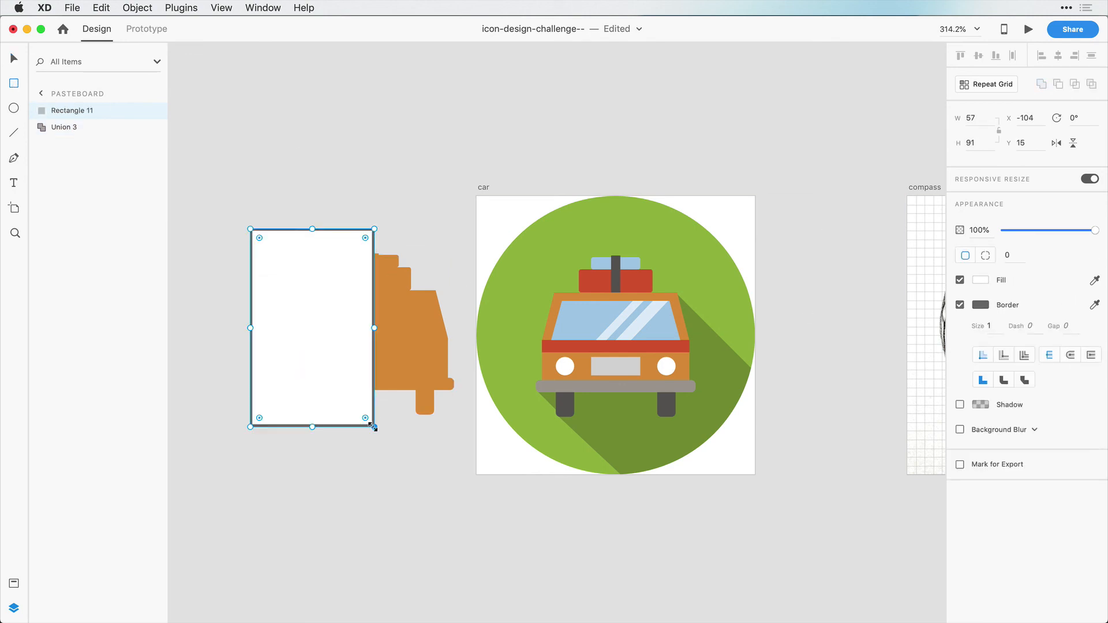
left_click(959, 305)
left_click(979, 280)
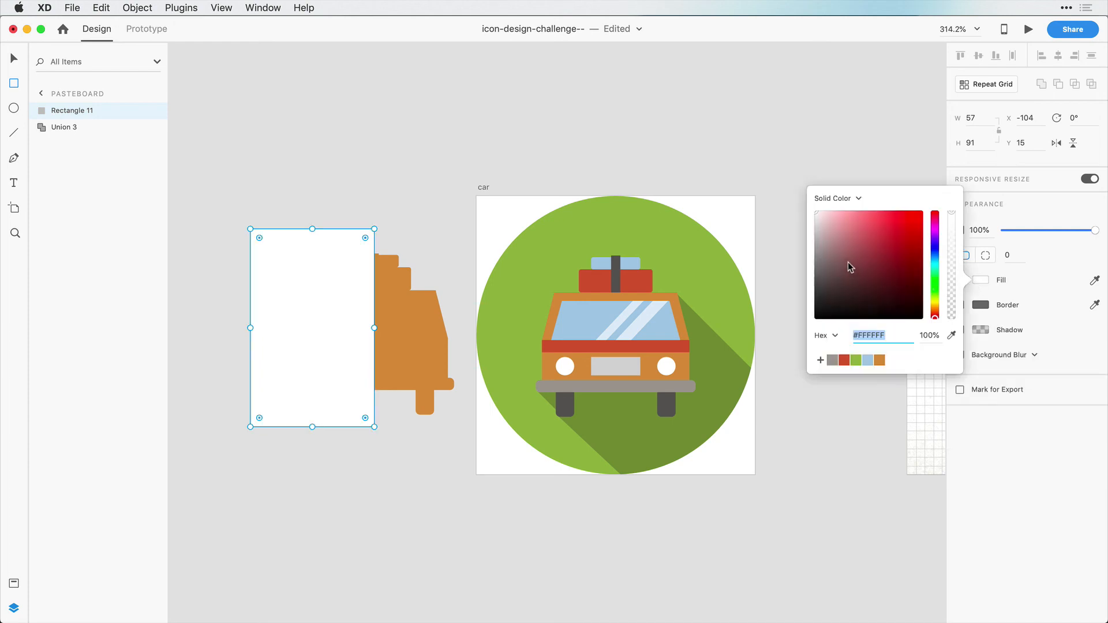
left_click_drag(878, 250, 814, 319)
left_click_drag(952, 251, 952, 263)
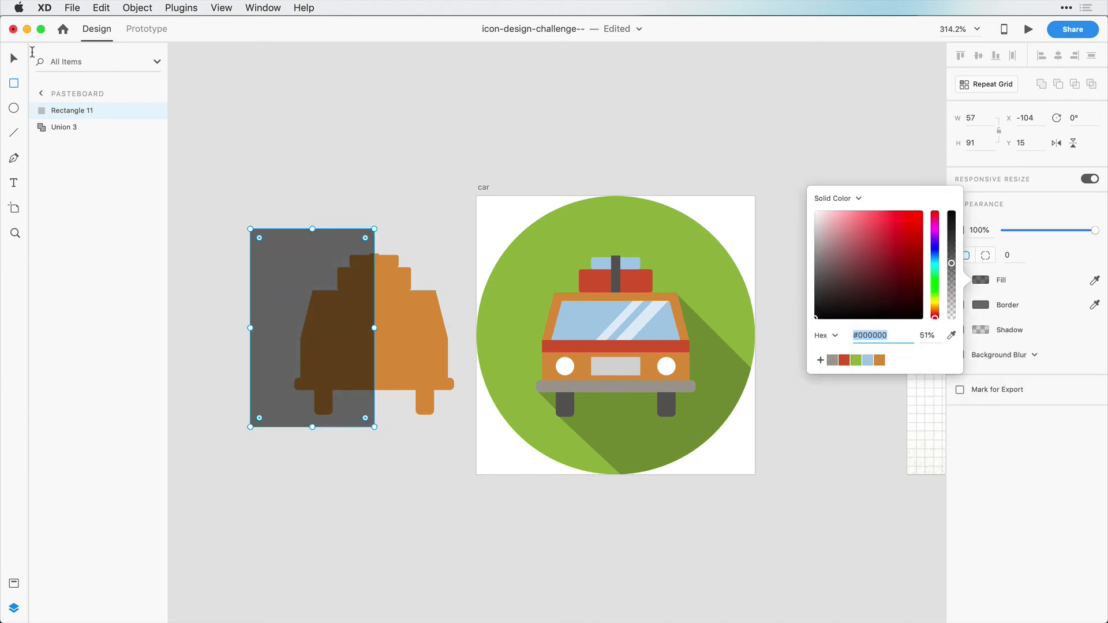
Subtract the rectangle from the car silhouette and align the remaining half over the right side of the car in the artboard.
left_click(13, 59)
left_click_drag(428, 185, 284, 311)
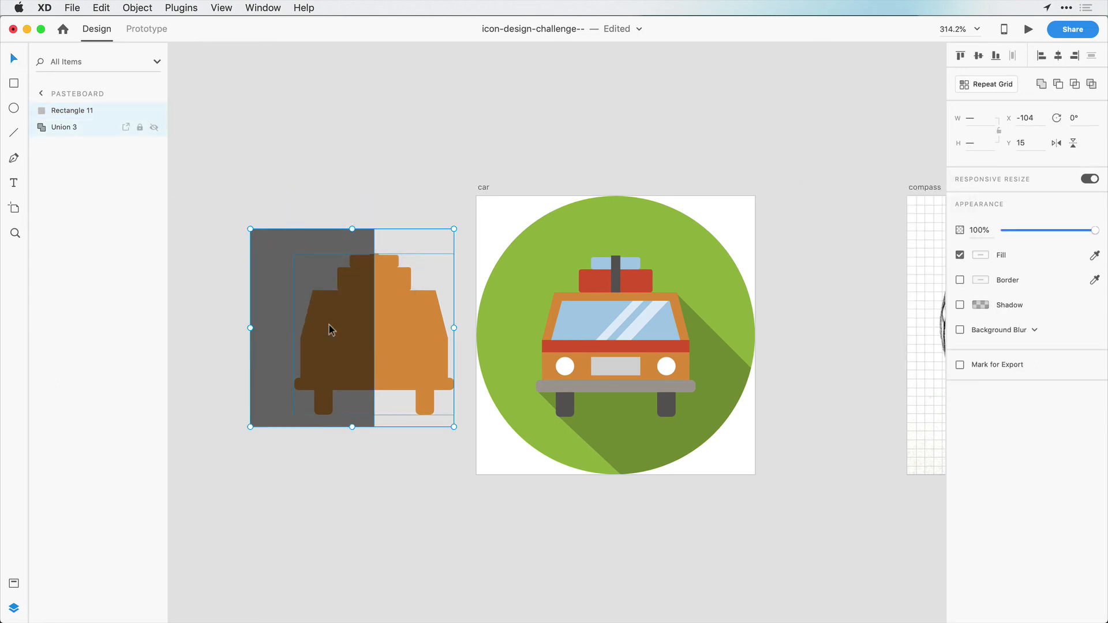
left_click(1058, 85)
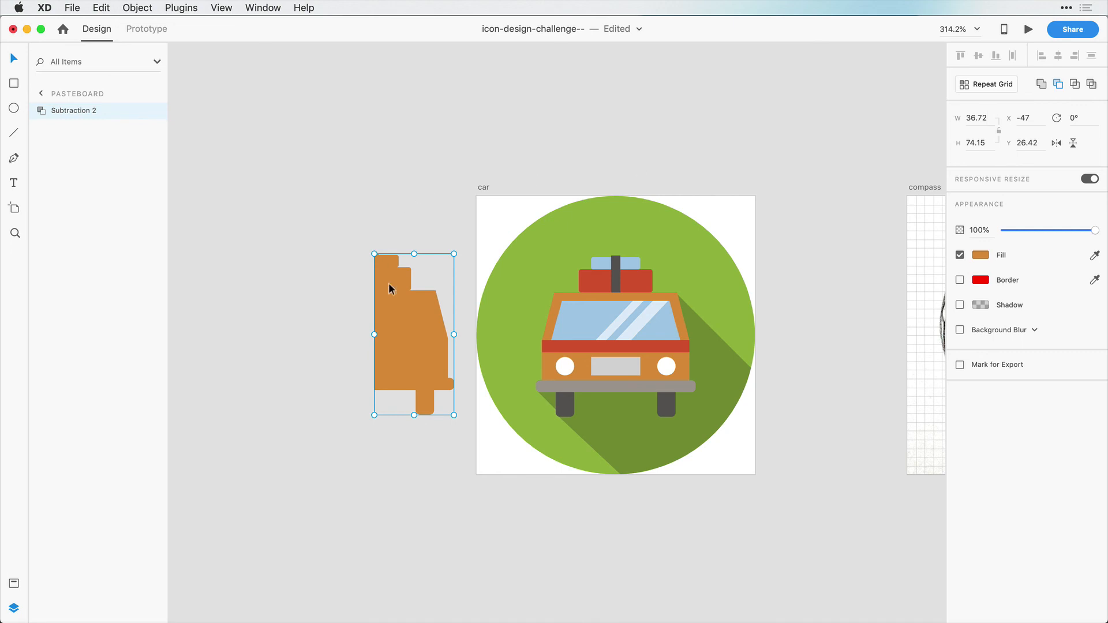
left_click_drag(391, 324, 632, 322)
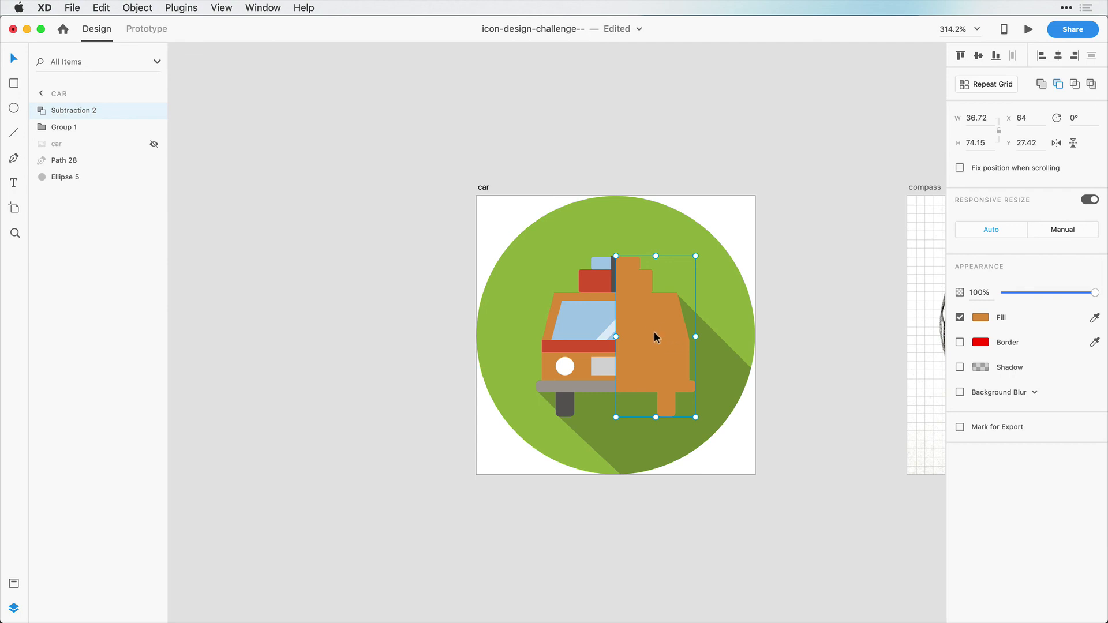
Fill the half-car shape with #000000 at 20% opacity to shade the car's right side.
left_click(980, 317)
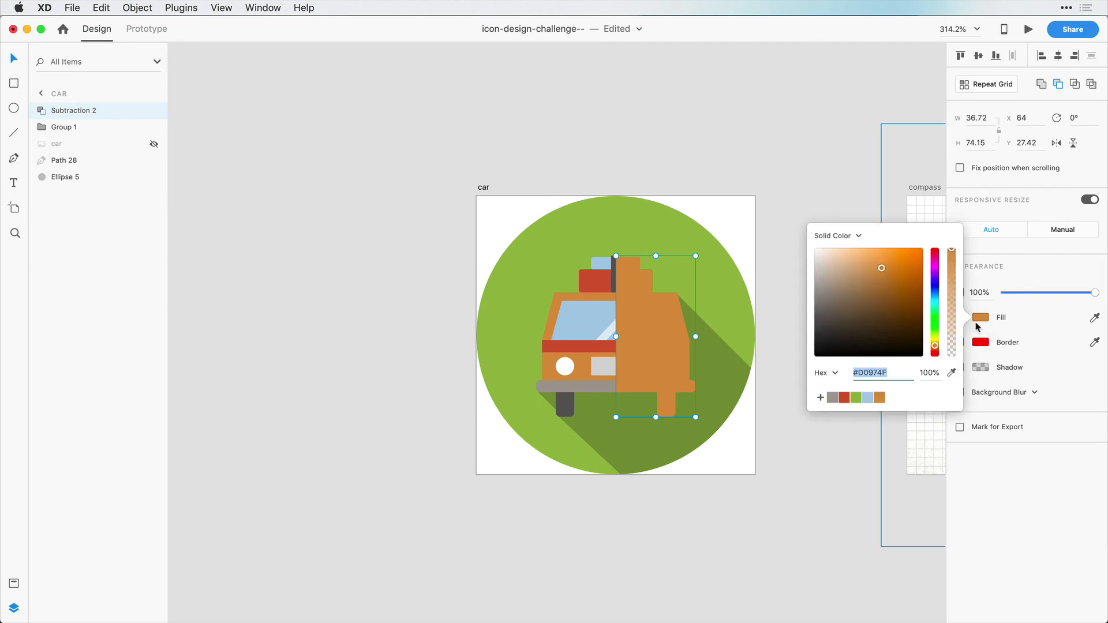
left_click(861, 320)
left_click_drag(862, 321, 789, 383)
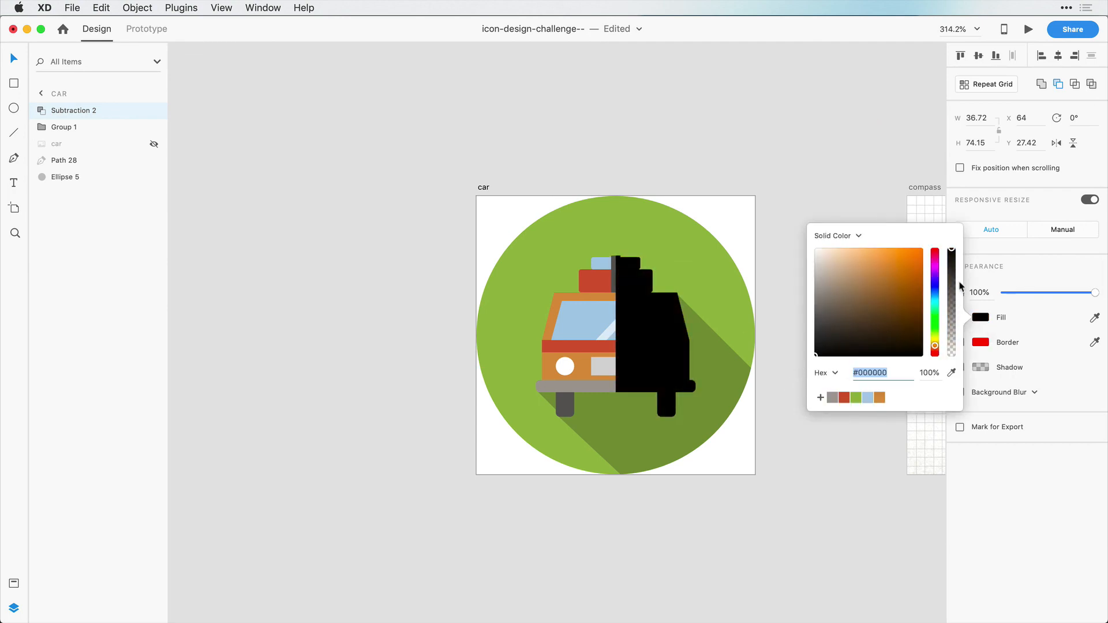
left_click_drag(952, 257, 952, 339)
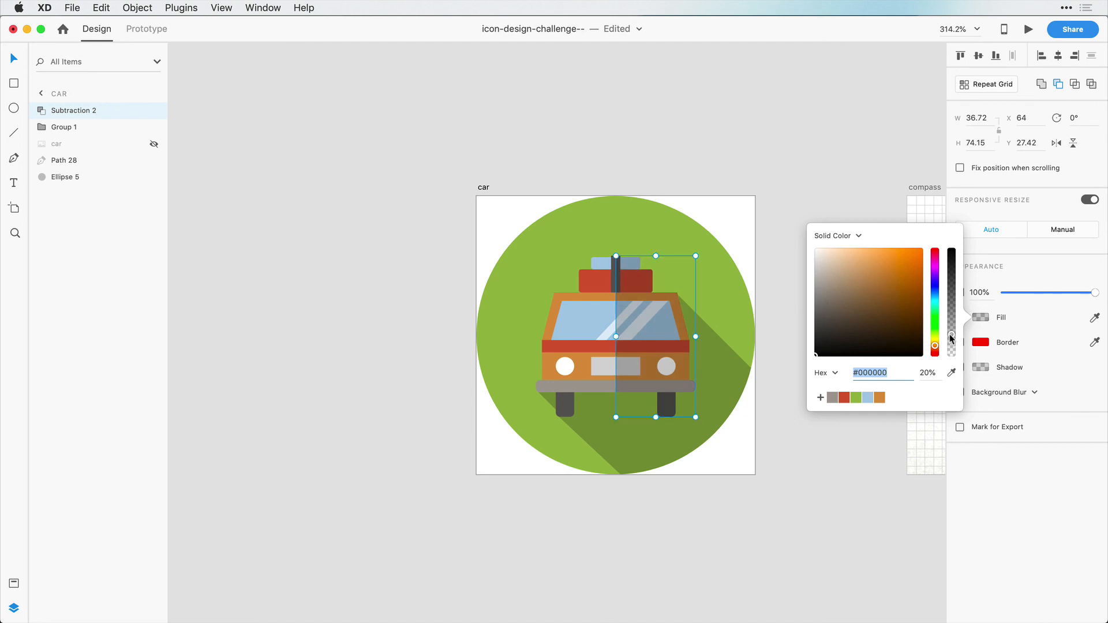
left_click(655, 148)
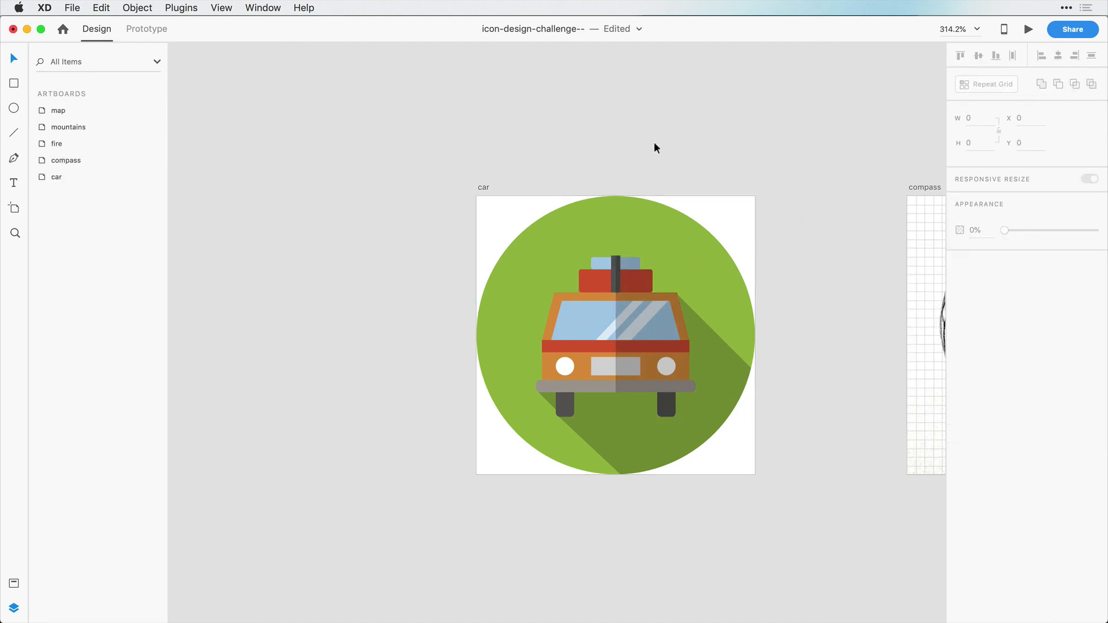
Try shifting the windshield path nested inside the subtracted shading shape, and undo the move.
double_click(629, 324)
double_click(628, 319)
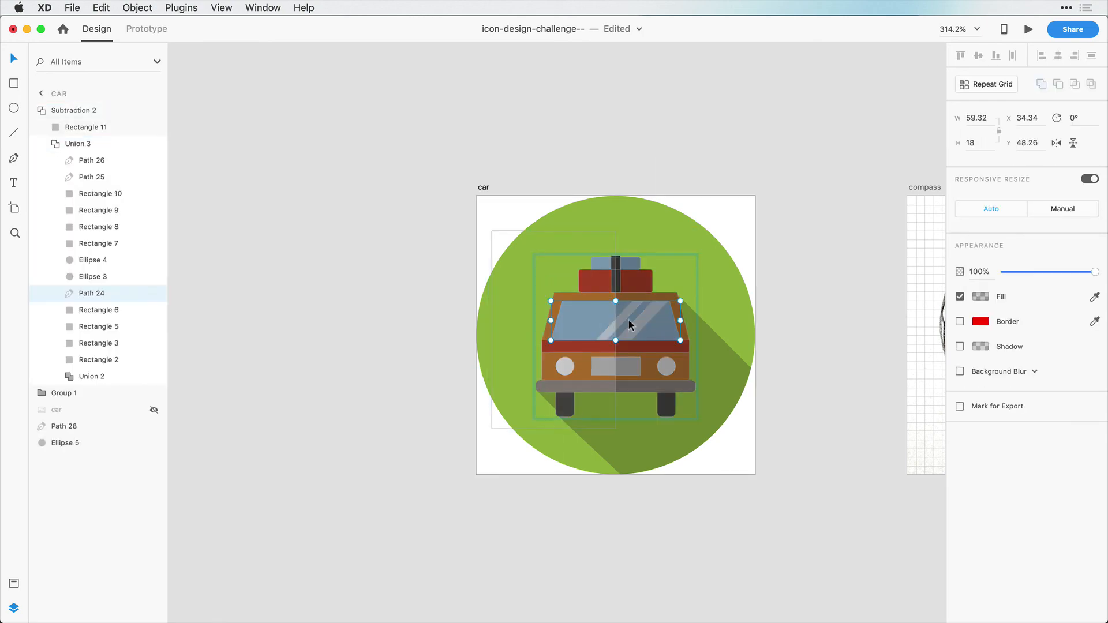
mouse_move(630, 324)
left_mouse_down()
mouse_move(729, 301)
mouse_move(668, 310)
mouse_move(619, 337)
mouse_move(642, 333)
left_mouse_up()
key("super+z")
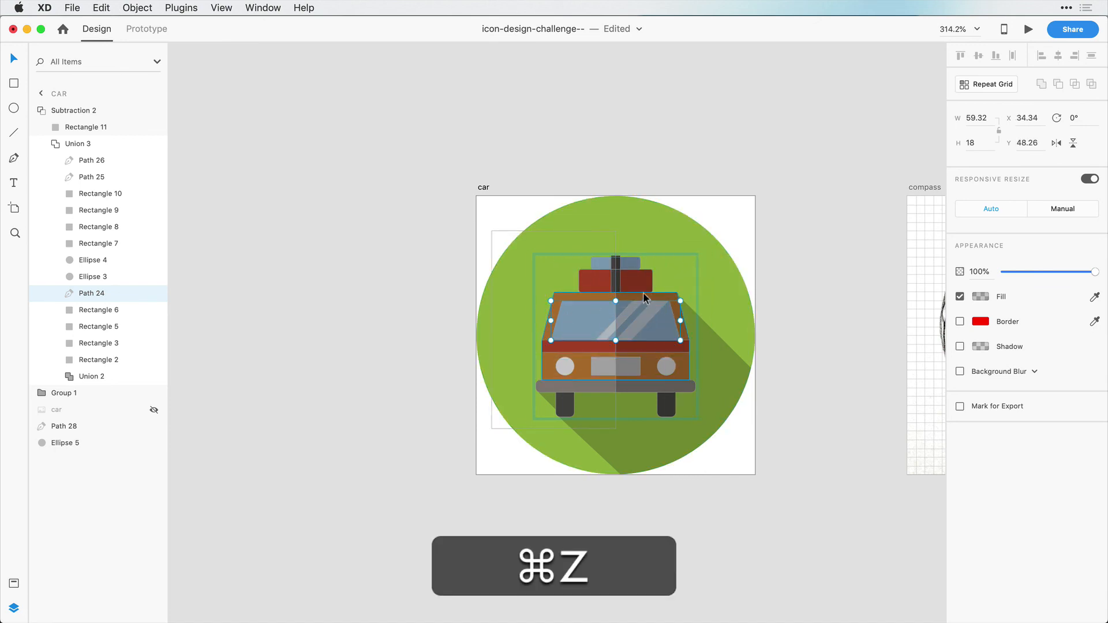
left_click(805, 362)
mouse_move(645, 320)
left_mouse_down()
mouse_move(663, 297)
mouse_move(680, 322)
mouse_move(696, 276)
mouse_move(698, 308)
mouse_move(639, 296)
mouse_move(648, 326)
left_mouse_up()
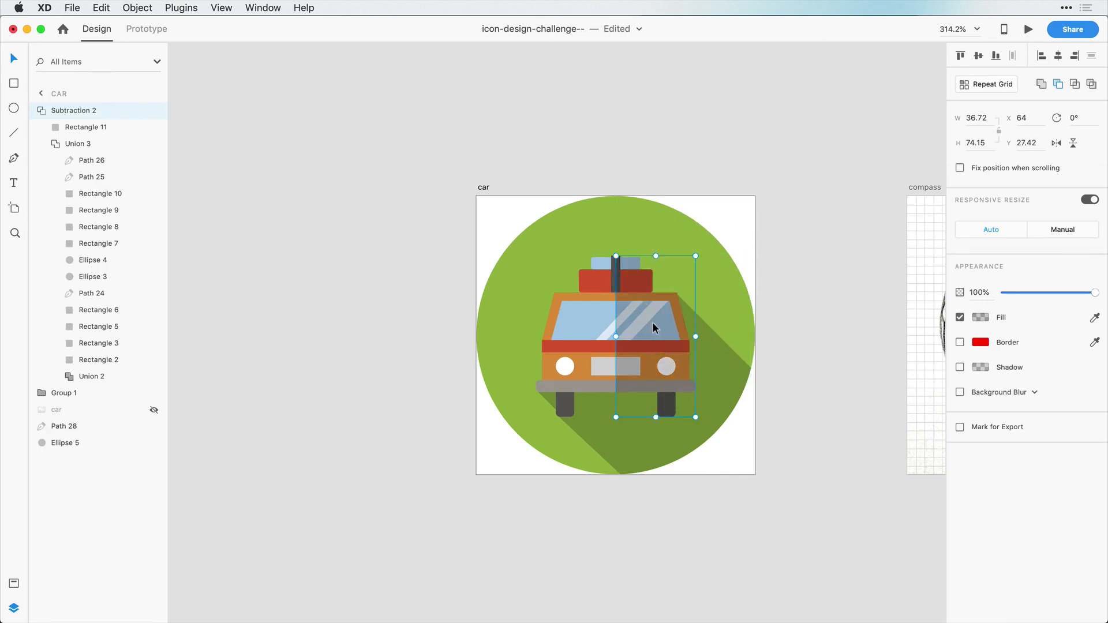
left_click(790, 369)
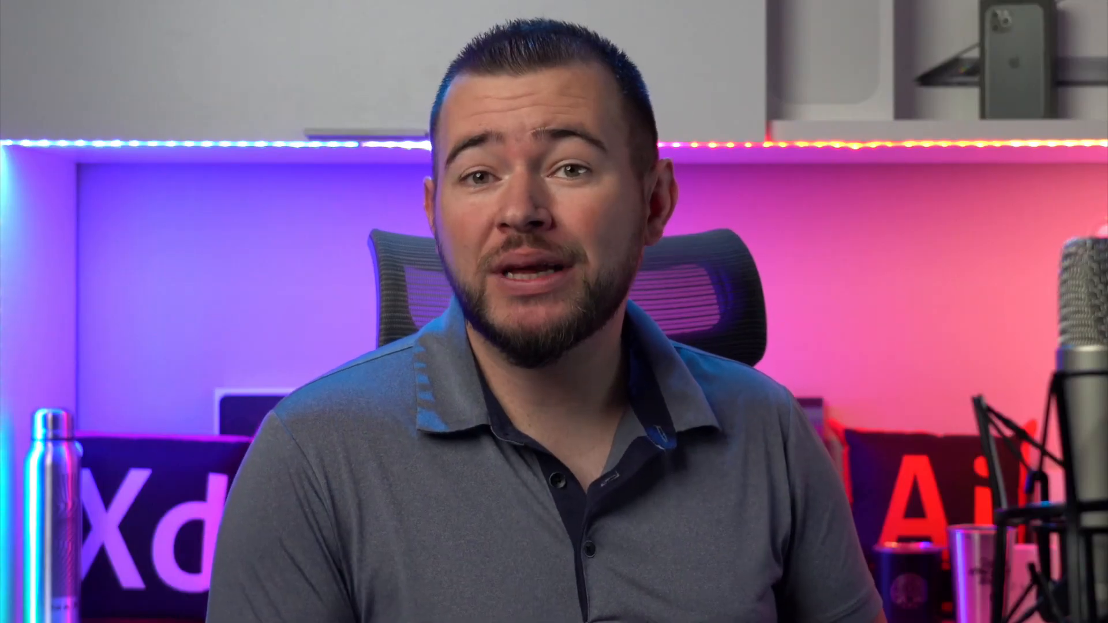